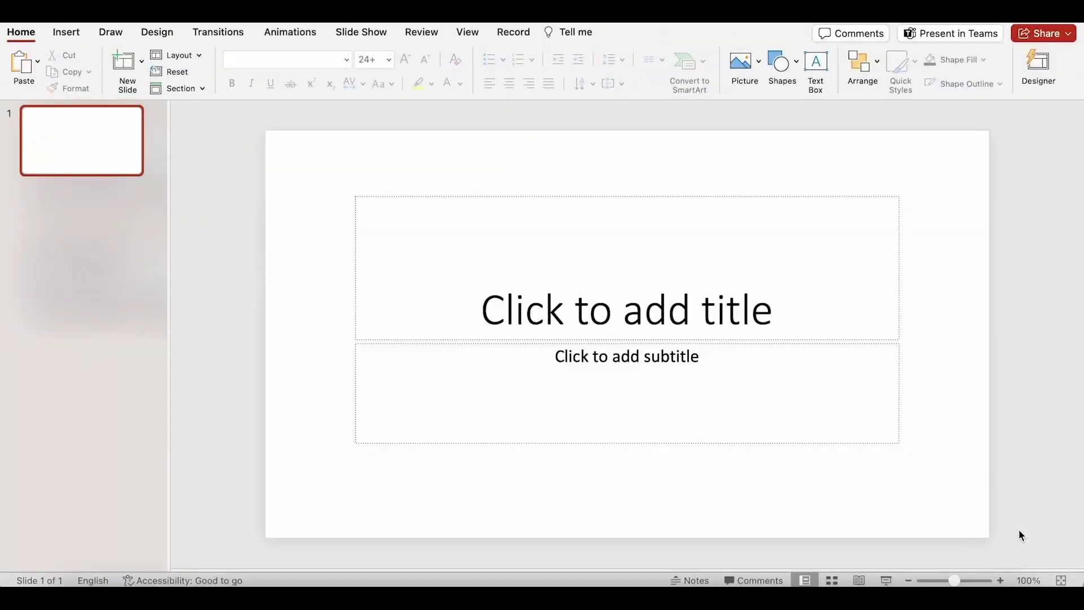
Delete both placeholders, turn on the guides, and move the vertical guide to the slide's left edge.
{"action": "left_click_drag", "start_coordinate": [961, 143], "coordinate": [270, 531]}
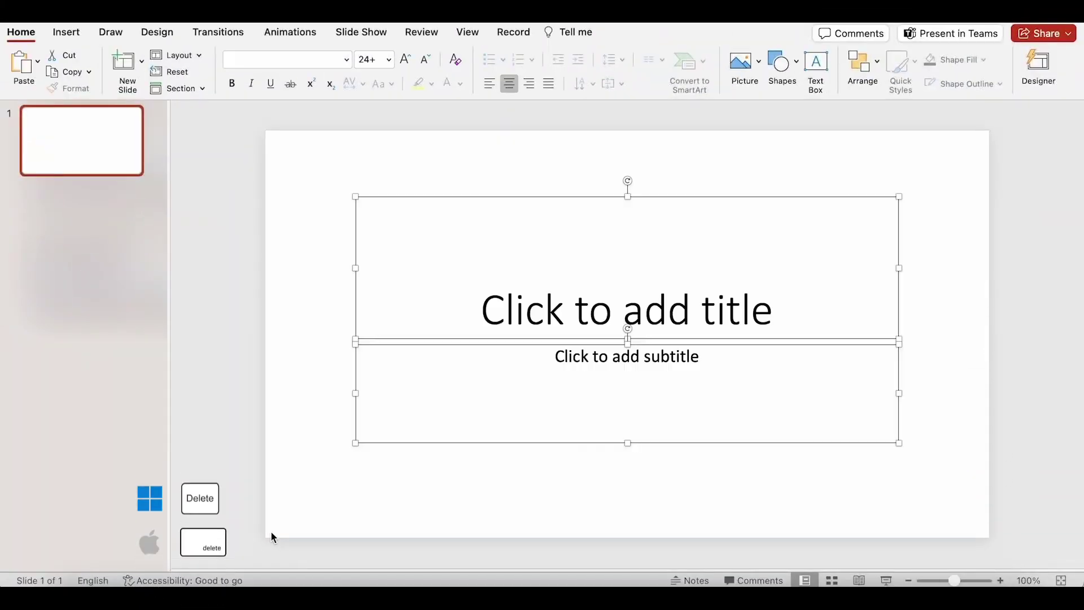
{"action": "key", "text": "Delete"}
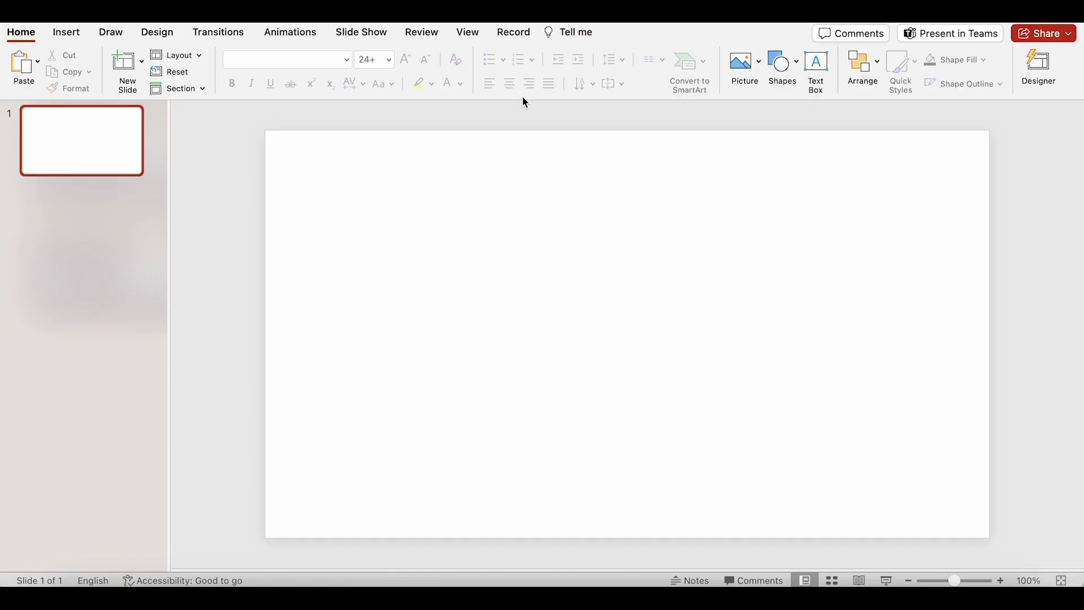
{"action": "left_click", "coordinate": [462, 33]}
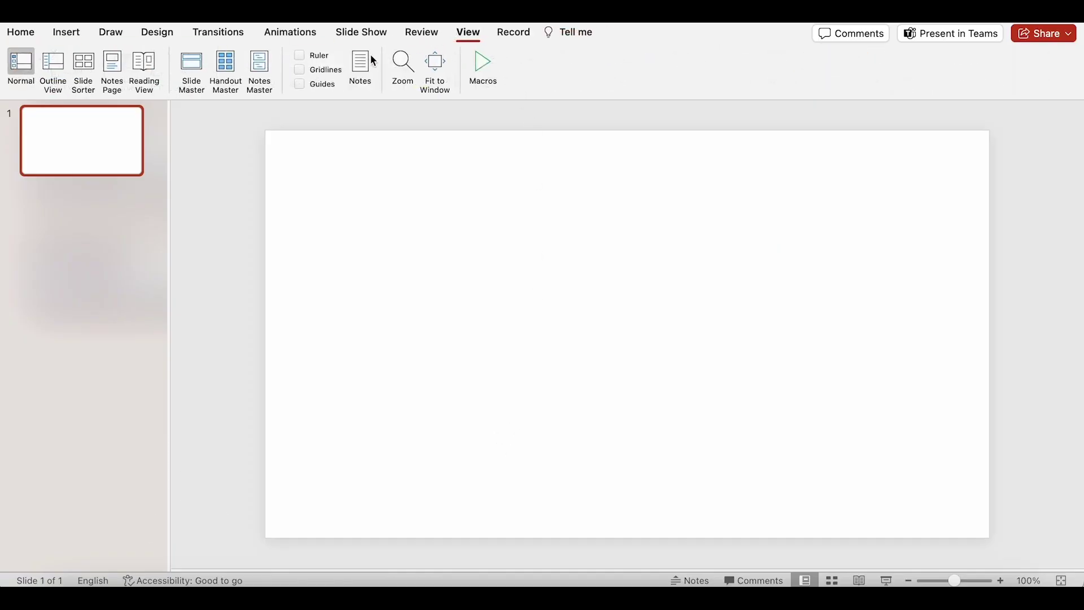
{"action": "left_click", "coordinate": [300, 84]}
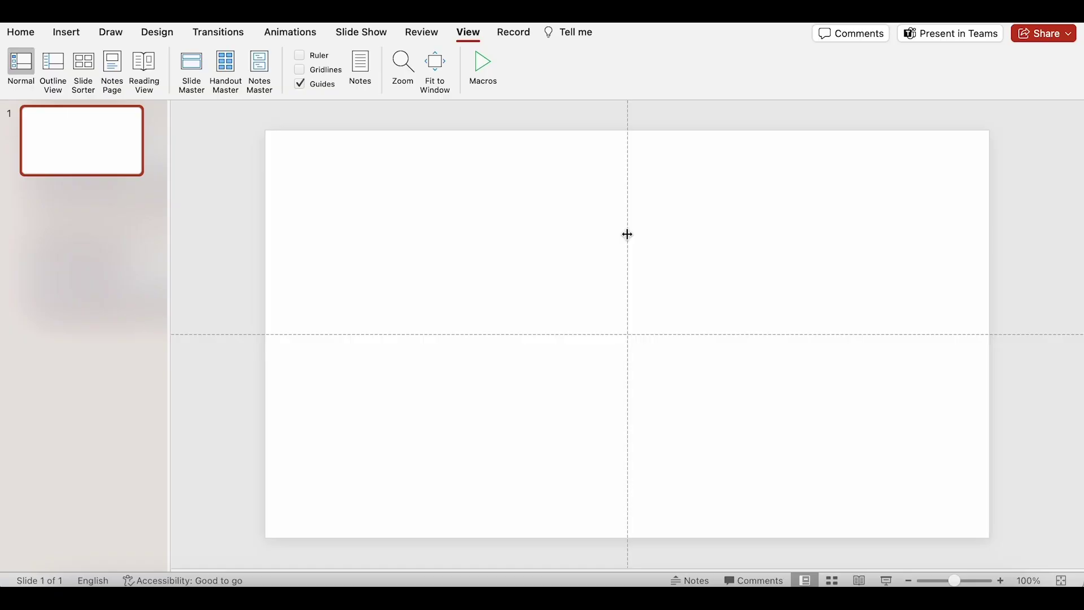
{"action": "left_click_drag", "start_coordinate": [628, 234], "coordinate": [266, 236]}
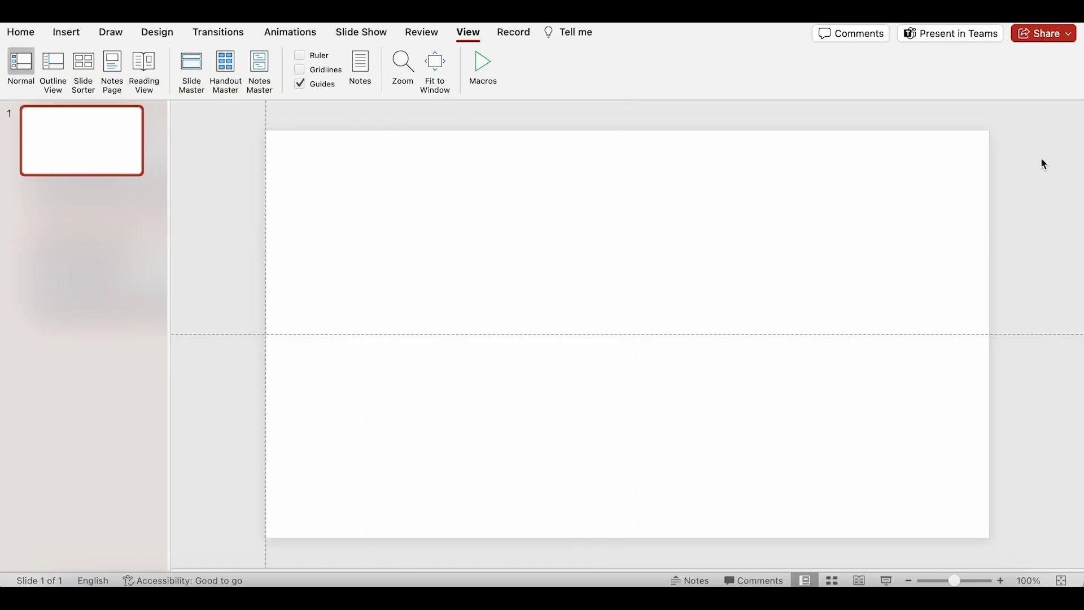
Add a second vertical guide and place it at the slide's right edge.
{"action": "right_click", "coordinate": [1043, 213]}
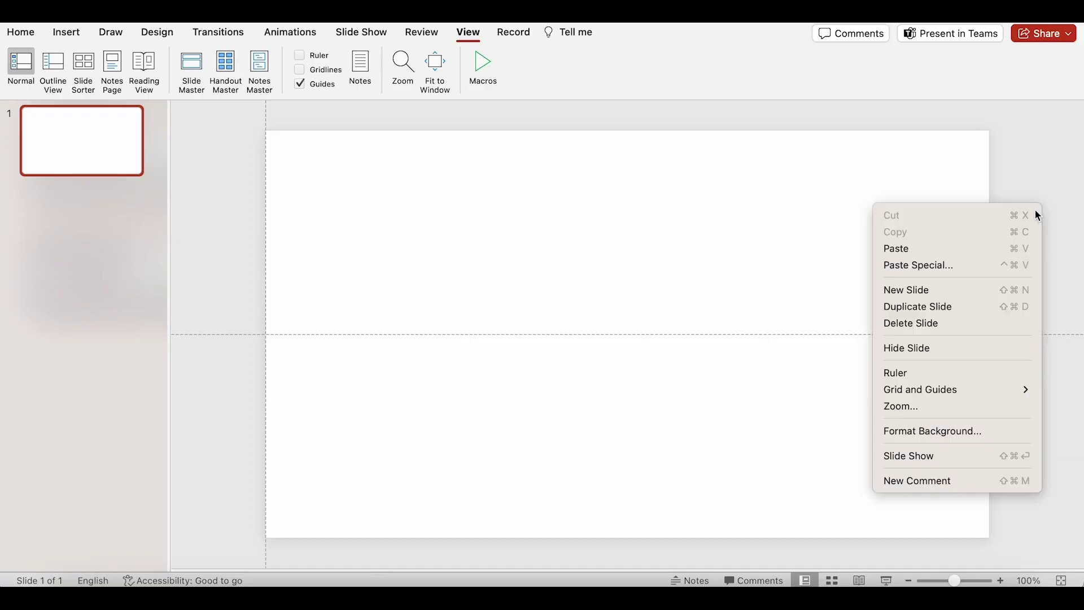
{"action": "mouse_move", "coordinate": [946, 393]}
{"action": "left_click", "coordinate": [811, 390]}
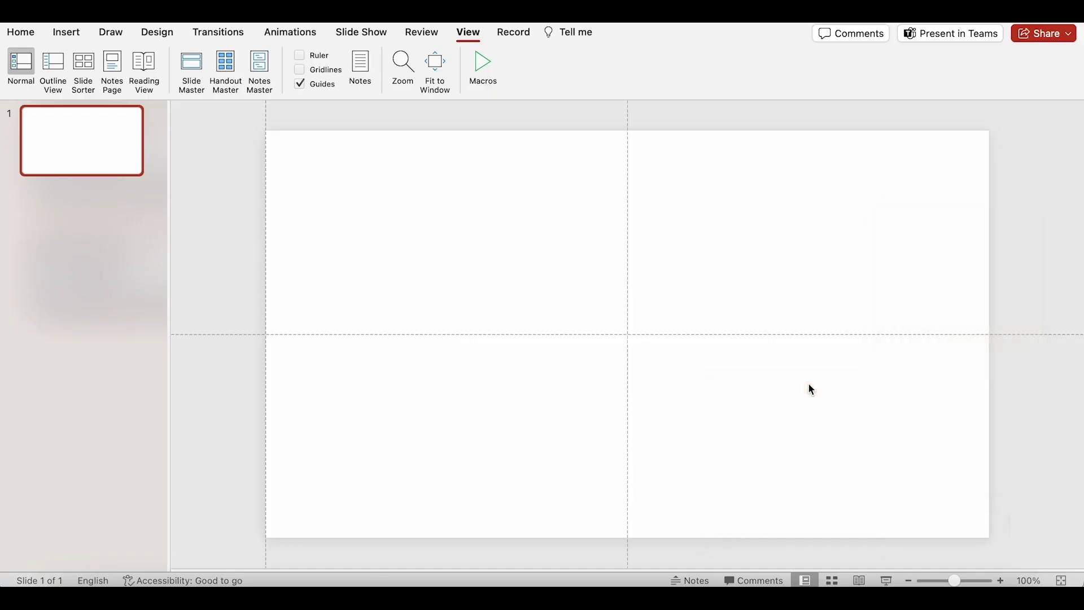
{"action": "left_click_drag", "start_coordinate": [631, 255], "coordinate": [991, 270]}
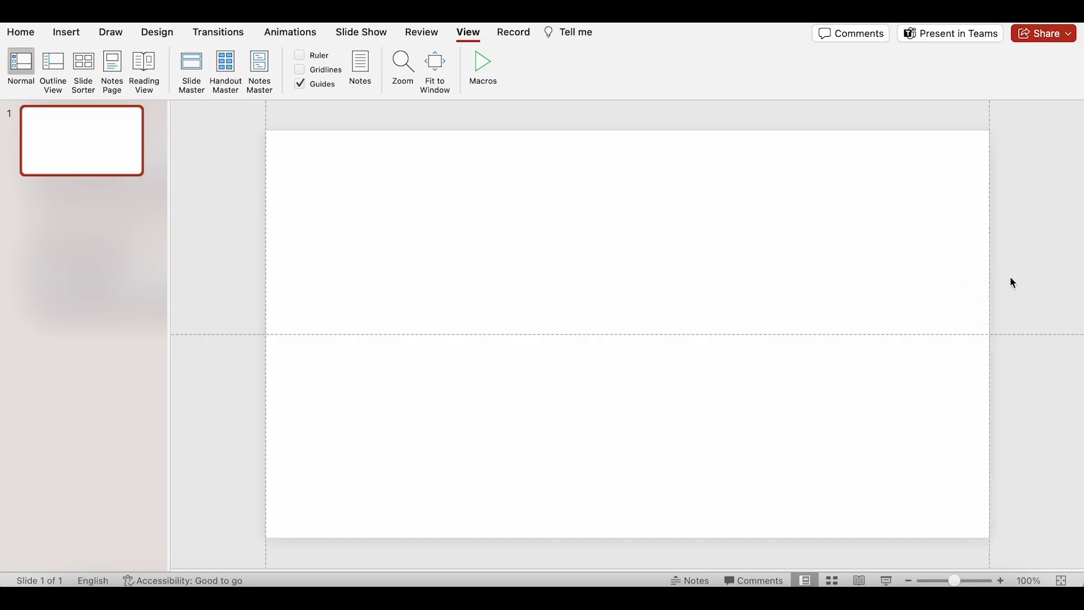
Drop Background 1.png from the solar system images folder onto the slide and position it.
{"action": "right_click", "coordinate": [76, 599]}
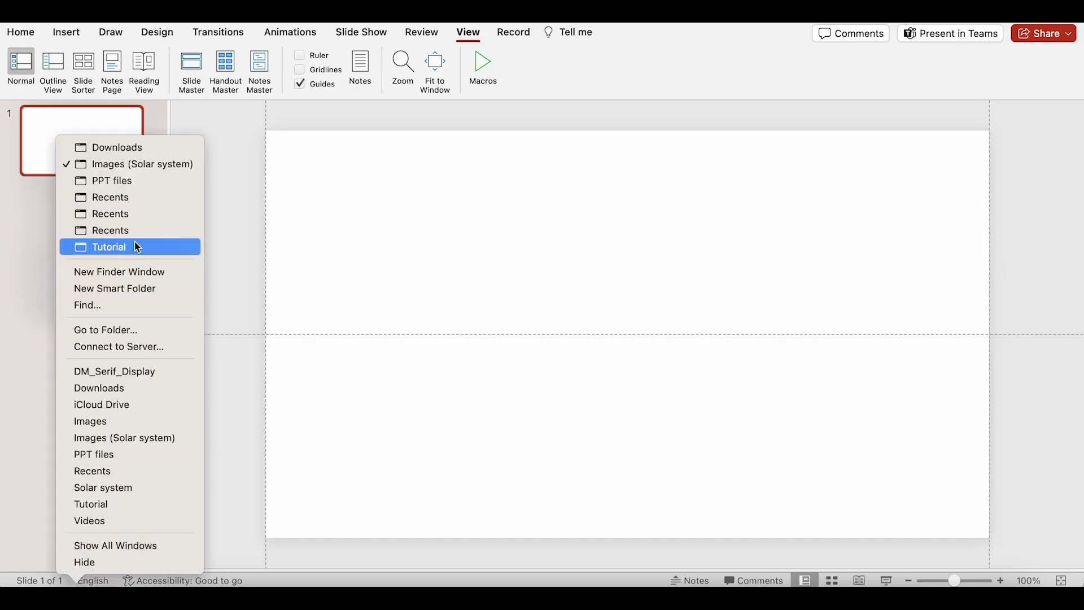
{"action": "left_click", "coordinate": [141, 166]}
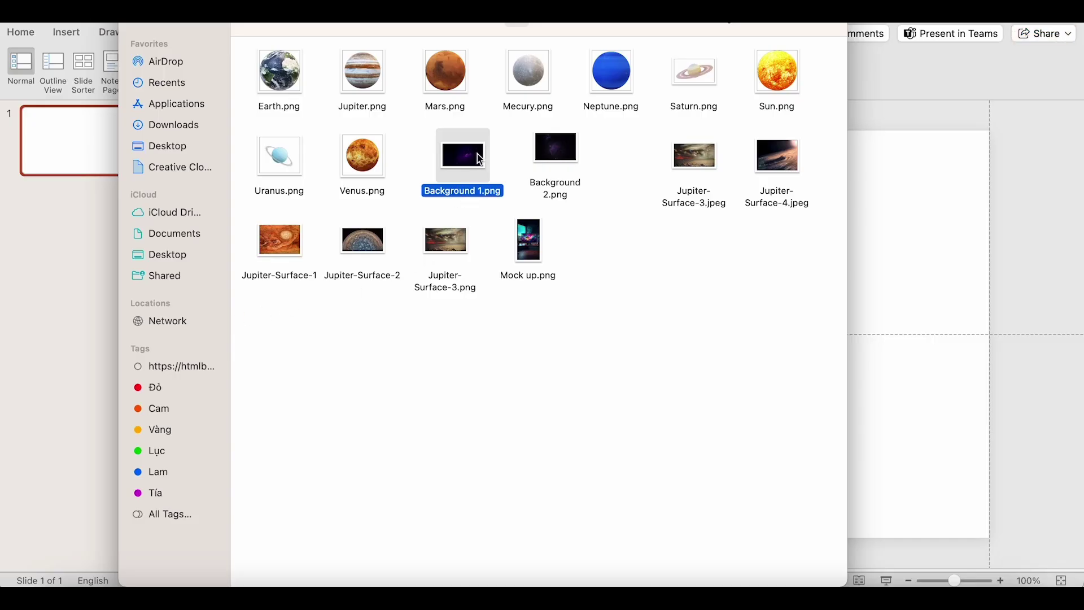
{"action": "left_click_drag", "start_coordinate": [467, 163], "coordinate": [593, 229]}
{"action": "left_click_drag", "start_coordinate": [378, 213], "coordinate": [330, 275]}
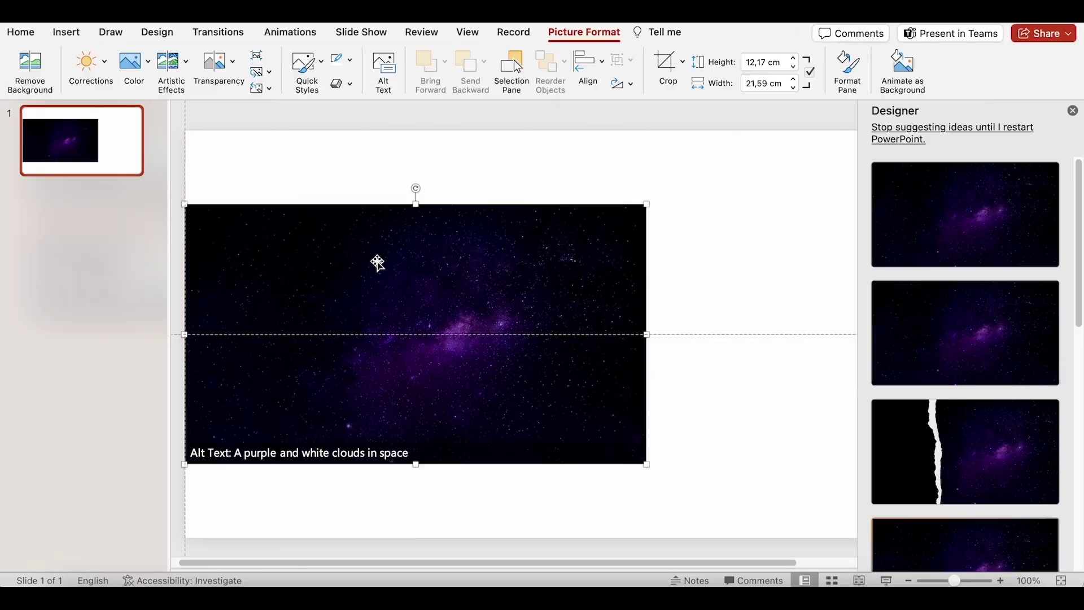
Duplicate the space picture twice so three copies sit side by side.
{"action": "left_click", "coordinate": [1072, 111]}
{"action": "left_click_drag", "start_coordinate": [440, 273], "coordinate": [883, 273]}
{"action": "scroll", "coordinate": [732, 562], "scroll_direction": "right", "scroll_amount": 2}
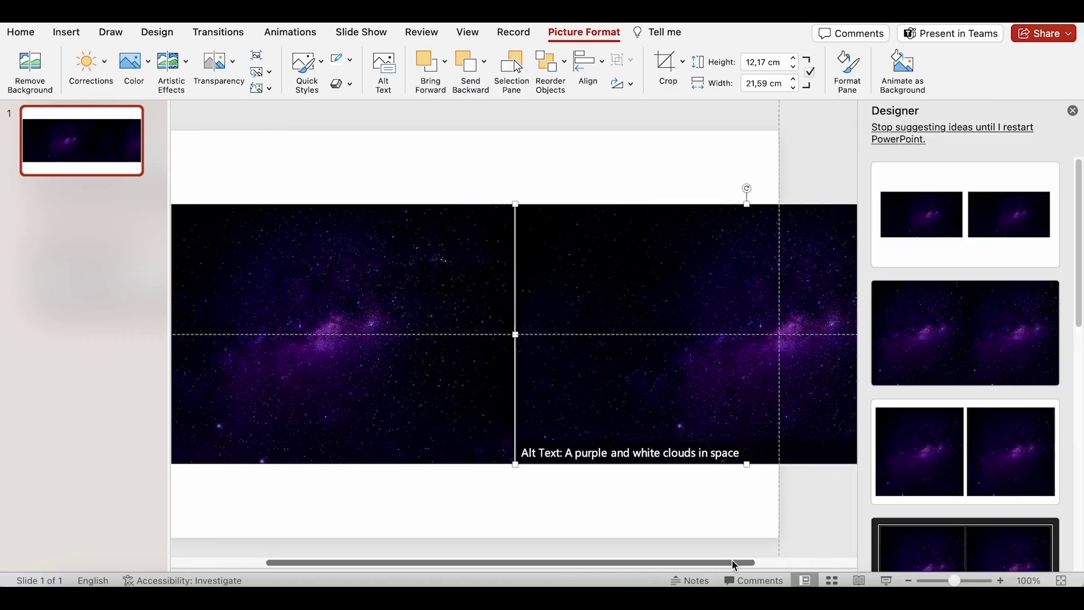
{"action": "left_click", "coordinate": [1076, 115]}
{"action": "left_click_drag", "start_coordinate": [955, 581], "coordinate": [938, 580]}
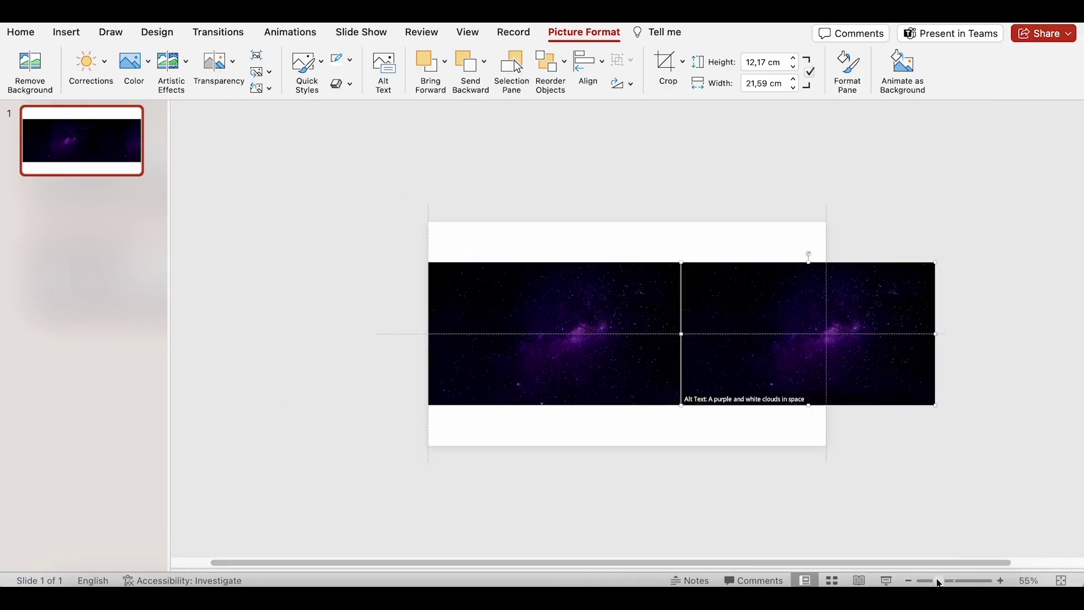
{"action": "left_click_drag", "start_coordinate": [761, 302], "coordinate": [1011, 316]}
{"action": "left_click", "coordinate": [884, 463]}
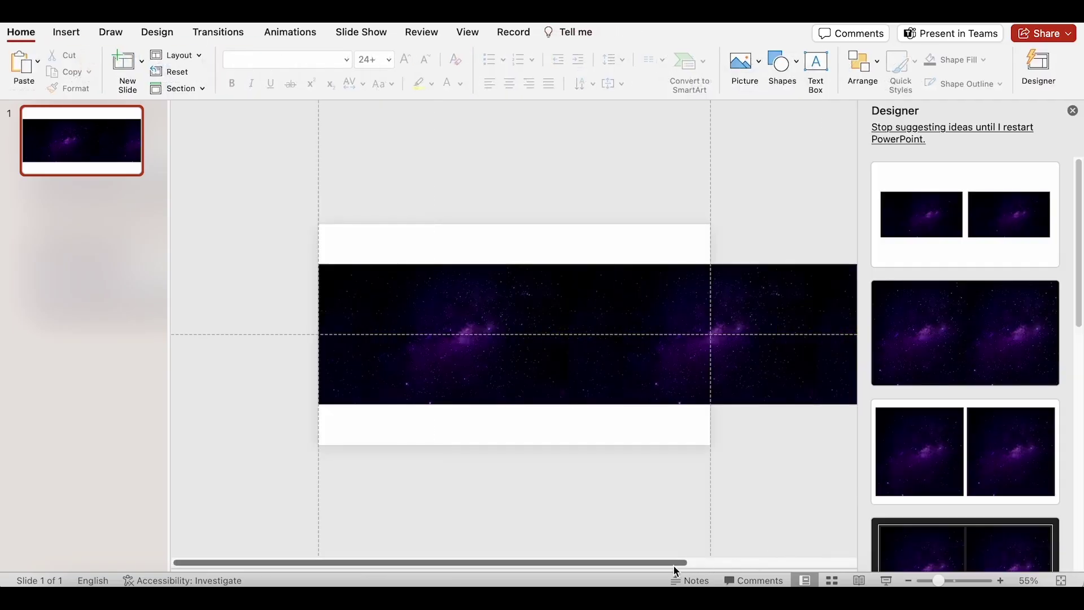
{"action": "scroll", "coordinate": [676, 563], "scroll_direction": "left", "scroll_amount": 5}
{"action": "left_click", "coordinate": [1073, 112]}
Select all three space pictures and group them into one object.
{"action": "left_click_drag", "start_coordinate": [266, 193], "coordinate": [1080, 447]}
{"action": "right_click", "coordinate": [769, 316]}
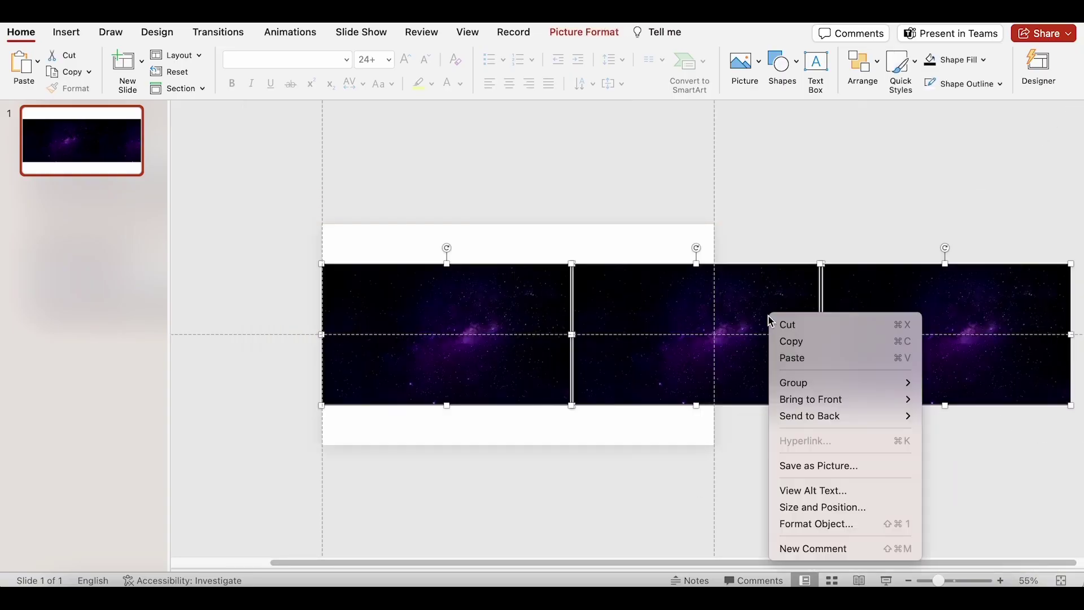
{"action": "mouse_move", "coordinate": [796, 385]}
{"action": "left_click", "coordinate": [948, 384]}
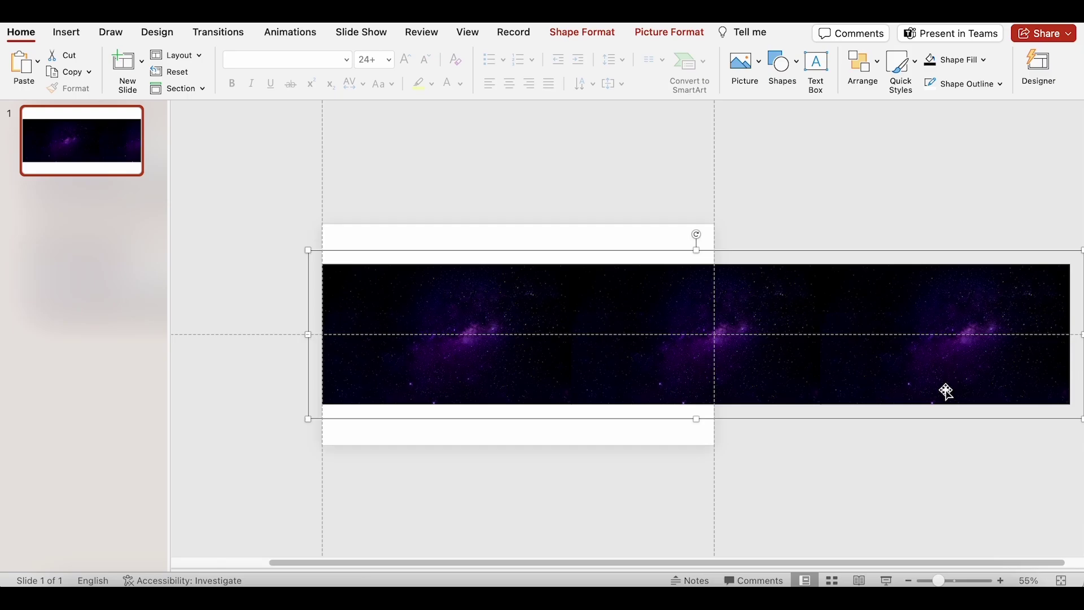
Enlarge the group proportionally to cover the slide height and align it left.
{"action": "key", "text": "shift"}
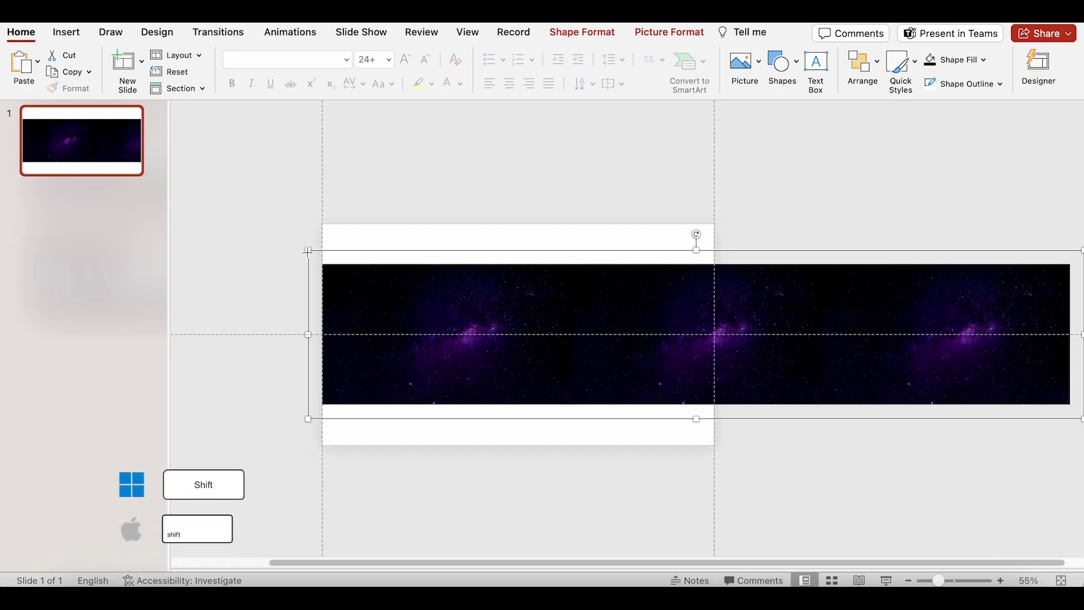
{"action": "left_click_drag", "start_coordinate": [308, 250], "coordinate": [264, 219]}
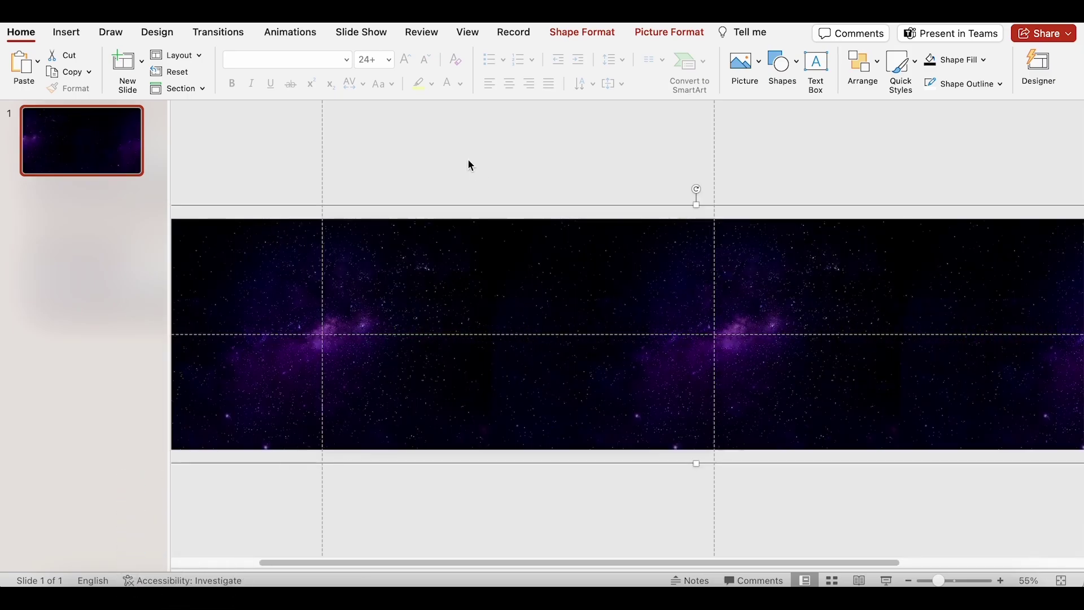
{"action": "left_click", "coordinate": [867, 64]}
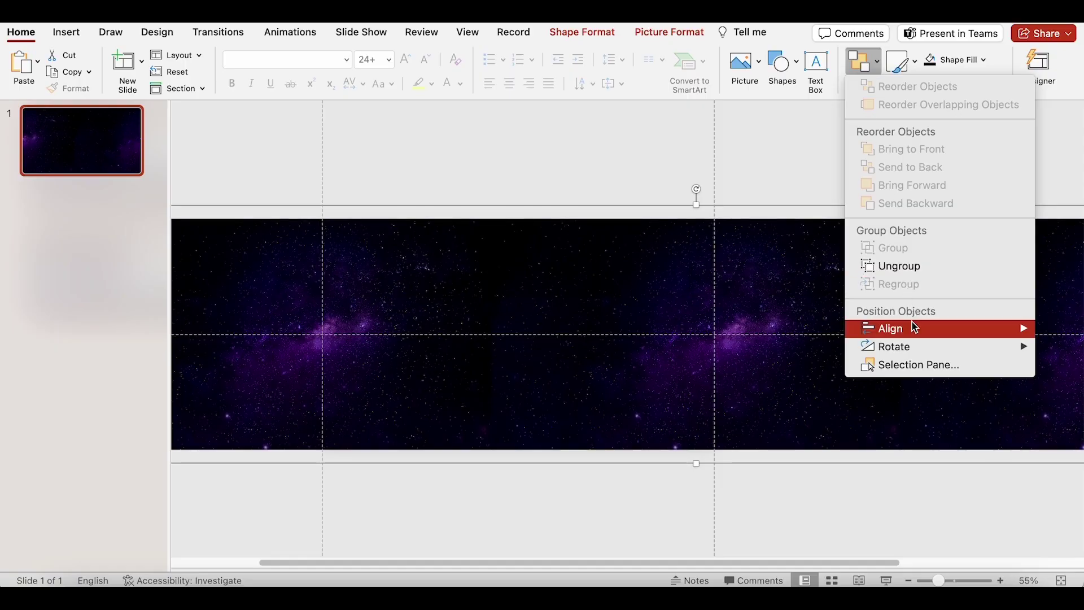
{"action": "mouse_move", "coordinate": [904, 328]}
{"action": "left_click", "coordinate": [801, 329]}
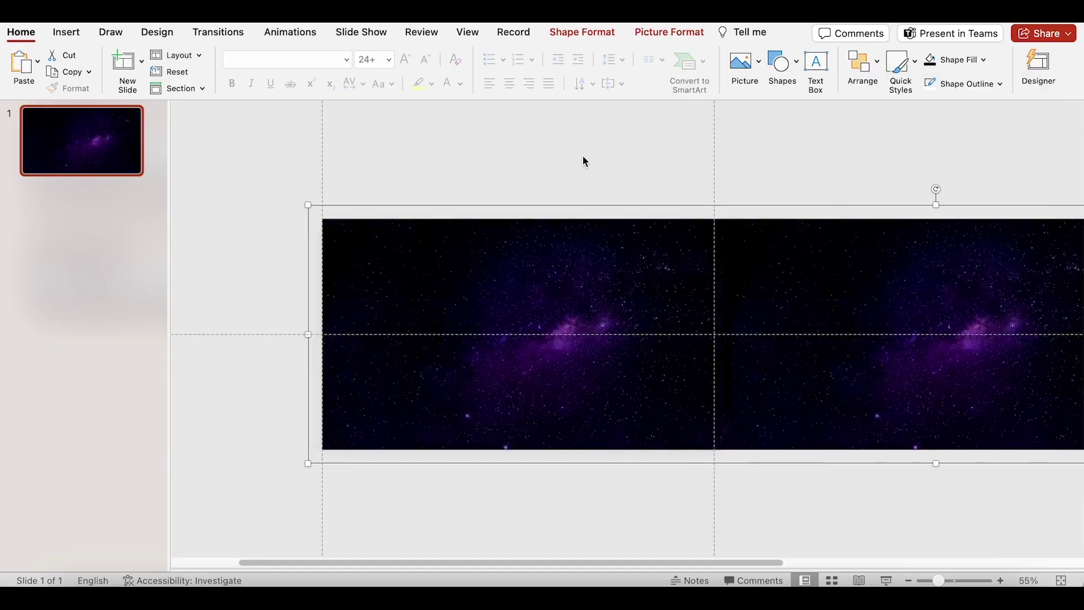
Draw a line motion path on the group along the horizontal guide, kept perfectly horizontal.
{"action": "left_click", "coordinate": [296, 35]}
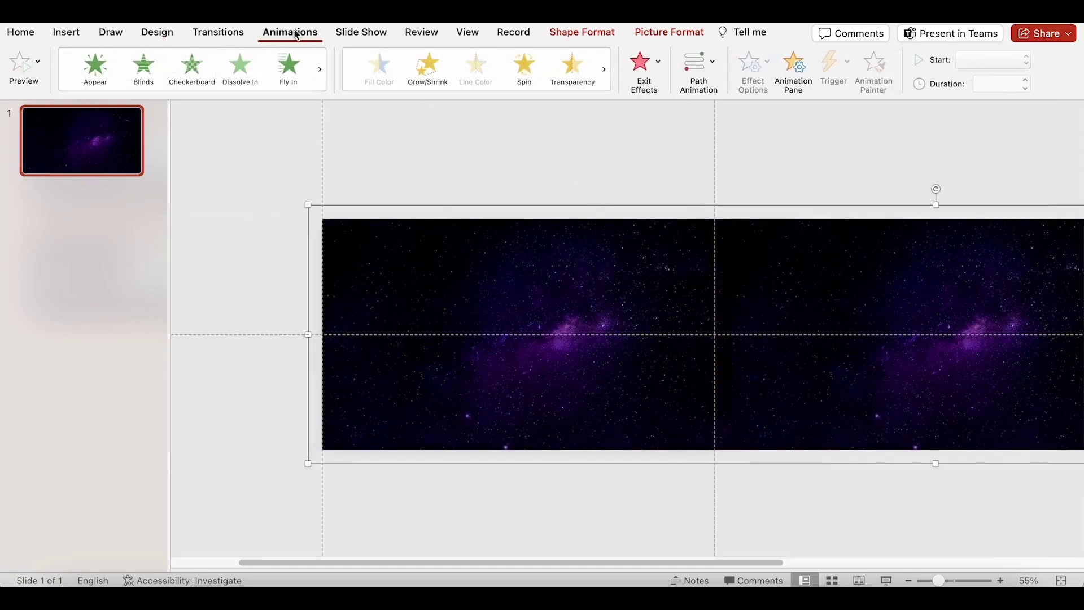
{"action": "left_click", "coordinate": [690, 70]}
{"action": "left_click", "coordinate": [820, 130]}
{"action": "left_click_drag", "start_coordinate": [822, 334], "coordinate": [717, 334]}
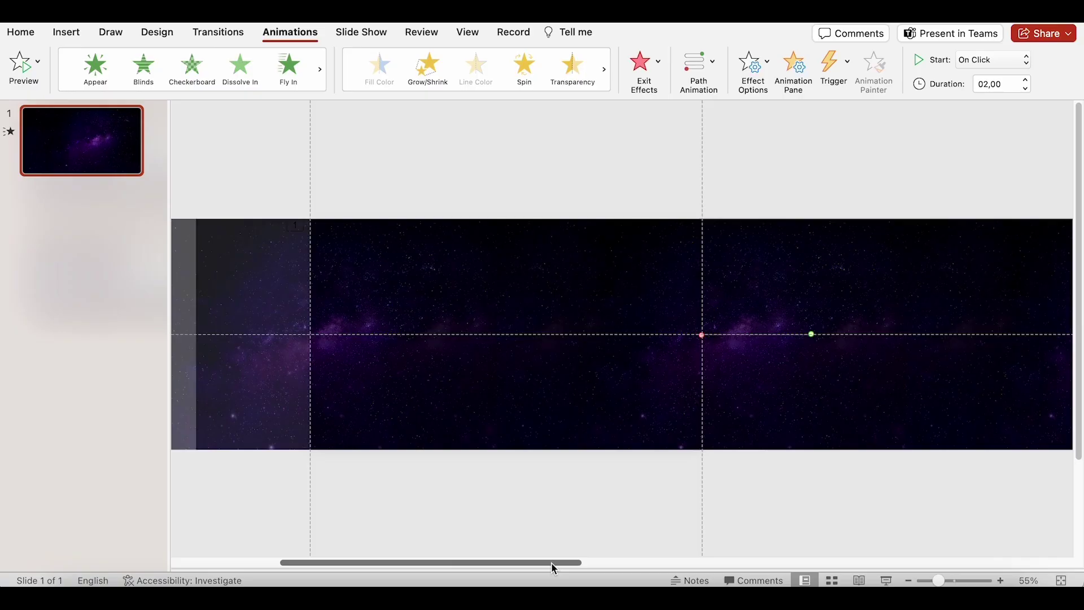
{"action": "scroll", "coordinate": [814, 334], "scroll_direction": "left", "scroll_amount": 1}
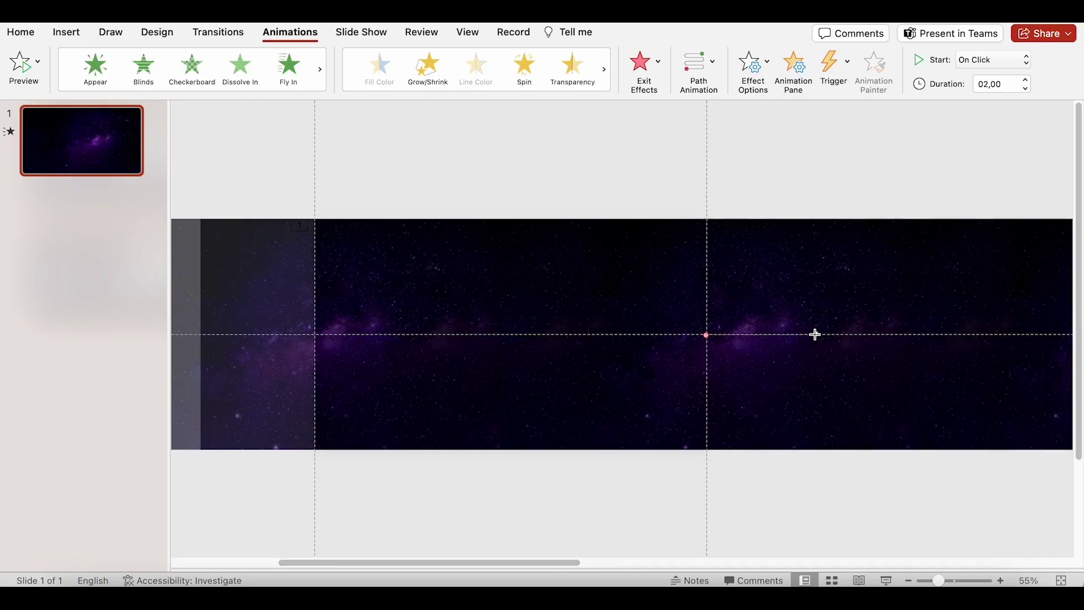
{"action": "left_click_drag", "start_coordinate": [815, 335], "coordinate": [929, 391]}
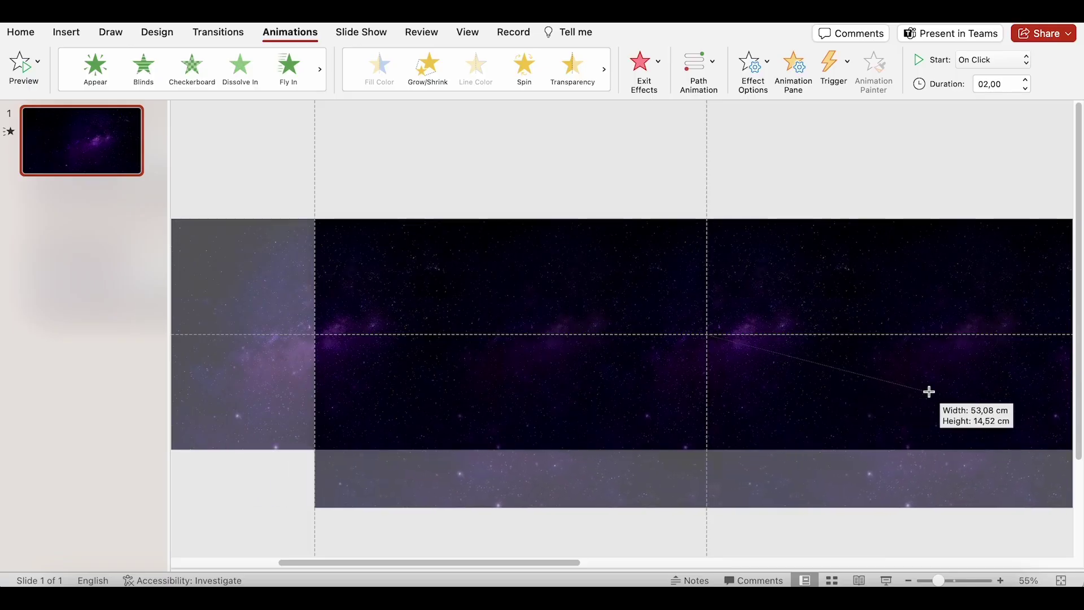
{"action": "key", "text": "shift"}
{"action": "left_click_drag", "start_coordinate": [929, 392], "coordinate": [929, 391]}
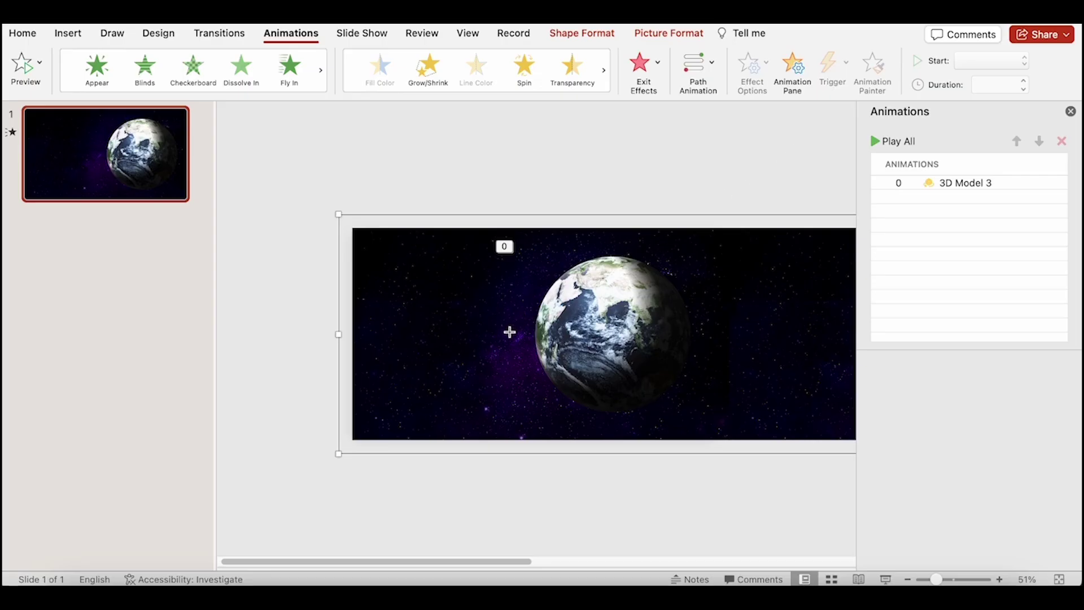
Redraw the group's line path leftward and set it to start With Previous.
{"action": "left_click_drag", "start_coordinate": [509, 332], "coordinate": [358, 332]}
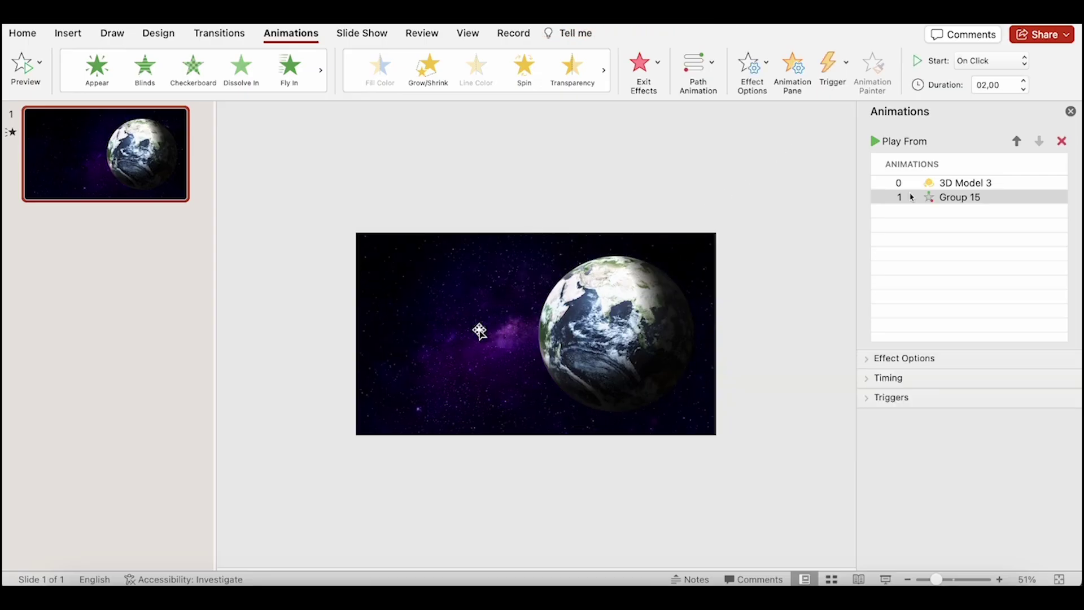
{"action": "left_click", "coordinate": [973, 61]}
{"action": "left_click", "coordinate": [969, 77]}
{"action": "left_click", "coordinate": [717, 172]}
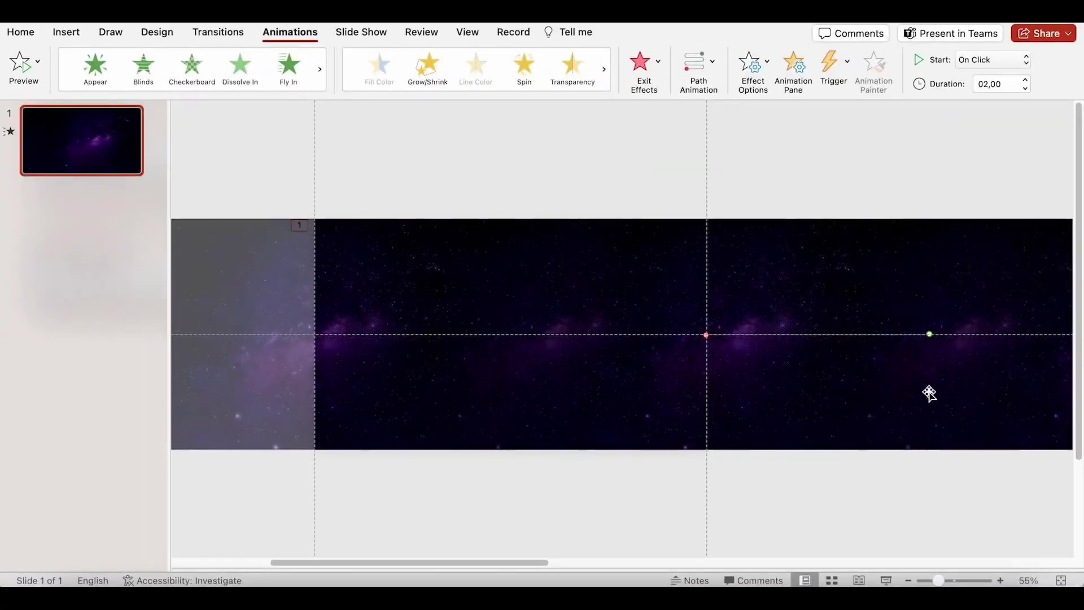
Set Group 15's animation to start With Previous, last 30 seconds, and repeat until slide end.
{"action": "key", "text": "Escape"}
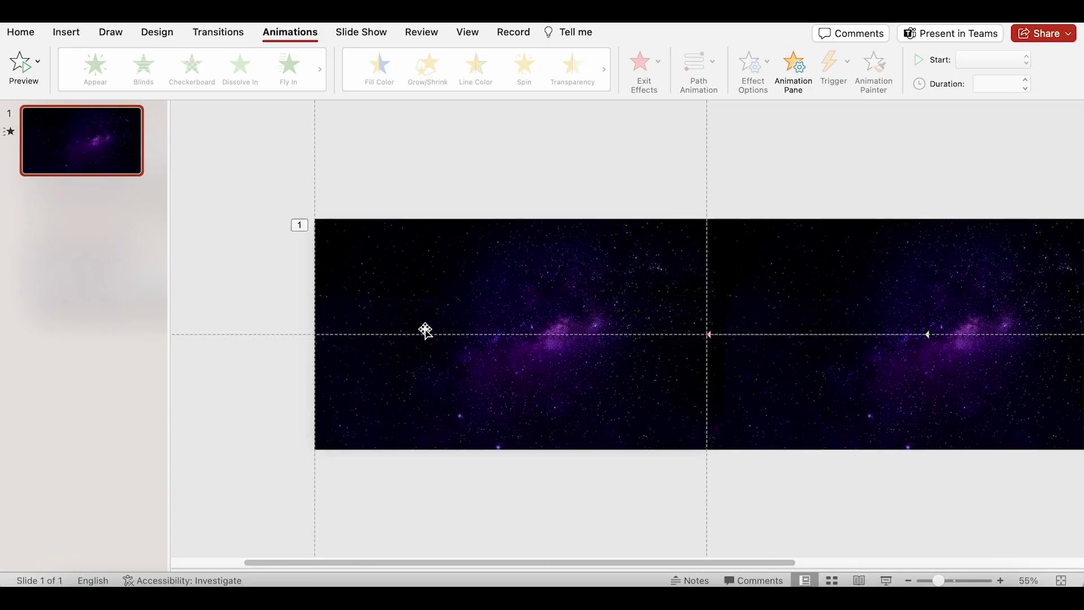
{"action": "double_click", "coordinate": [299, 226]}
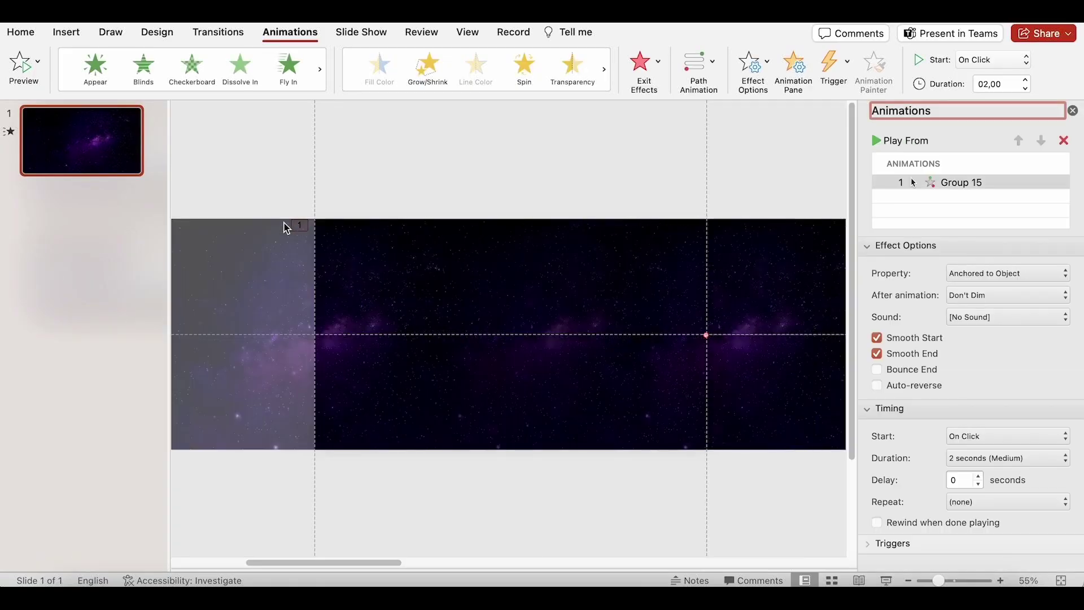
{"action": "left_click", "coordinate": [957, 183]}
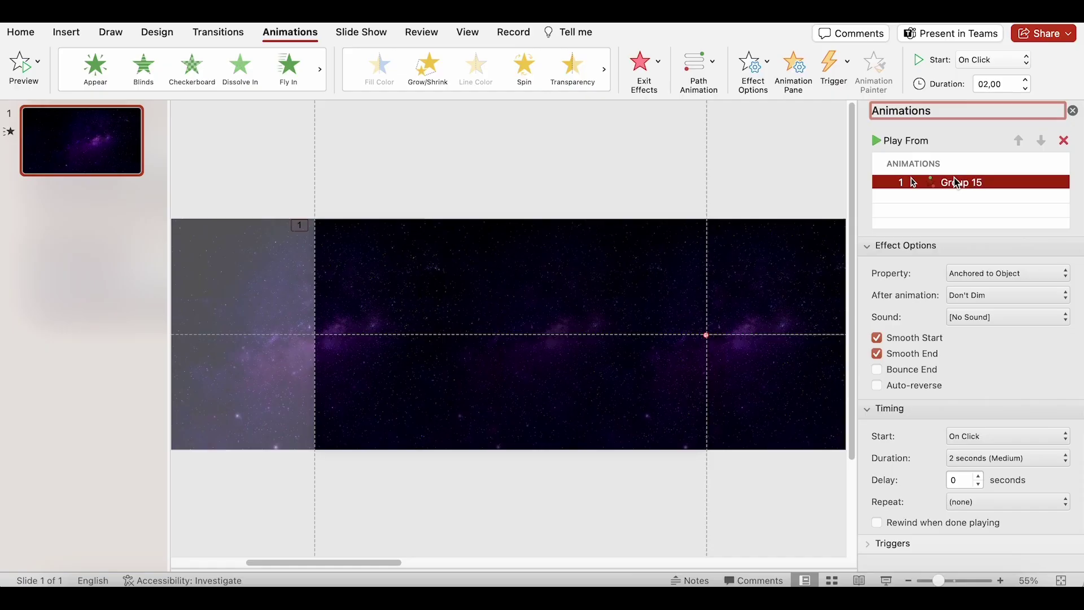
{"action": "left_click", "coordinate": [991, 59]}
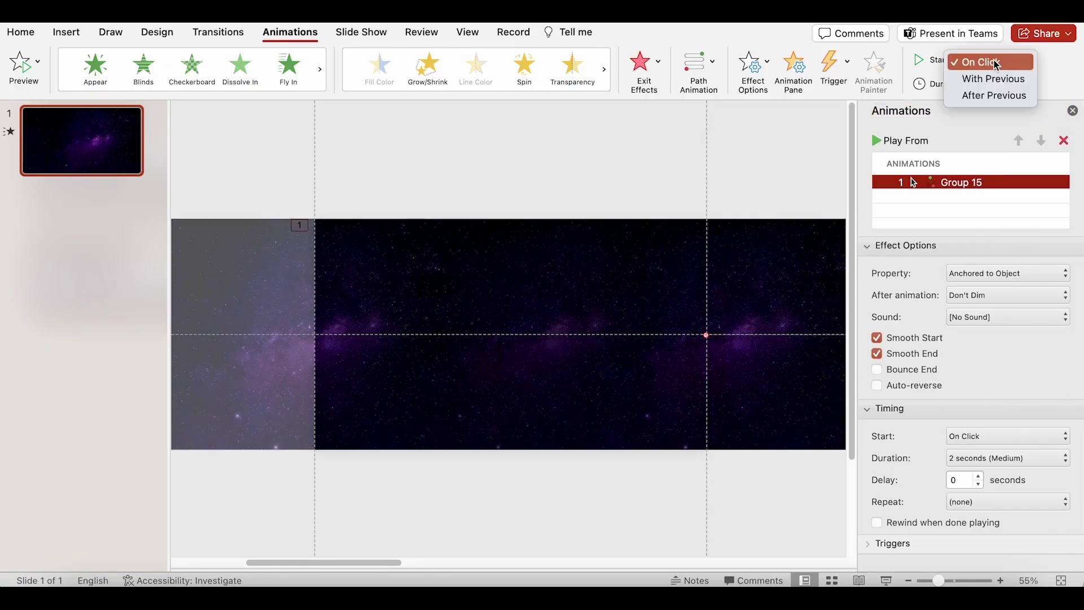
{"action": "left_click", "coordinate": [996, 76]}
{"action": "left_click", "coordinate": [986, 82]}
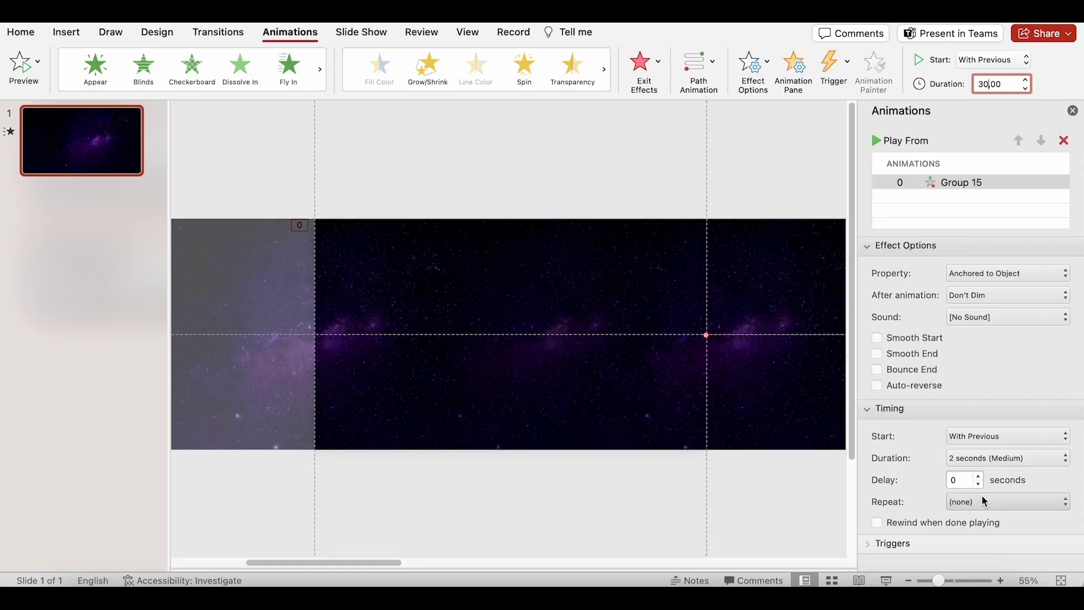
{"action": "left_click", "coordinate": [1008, 502]}
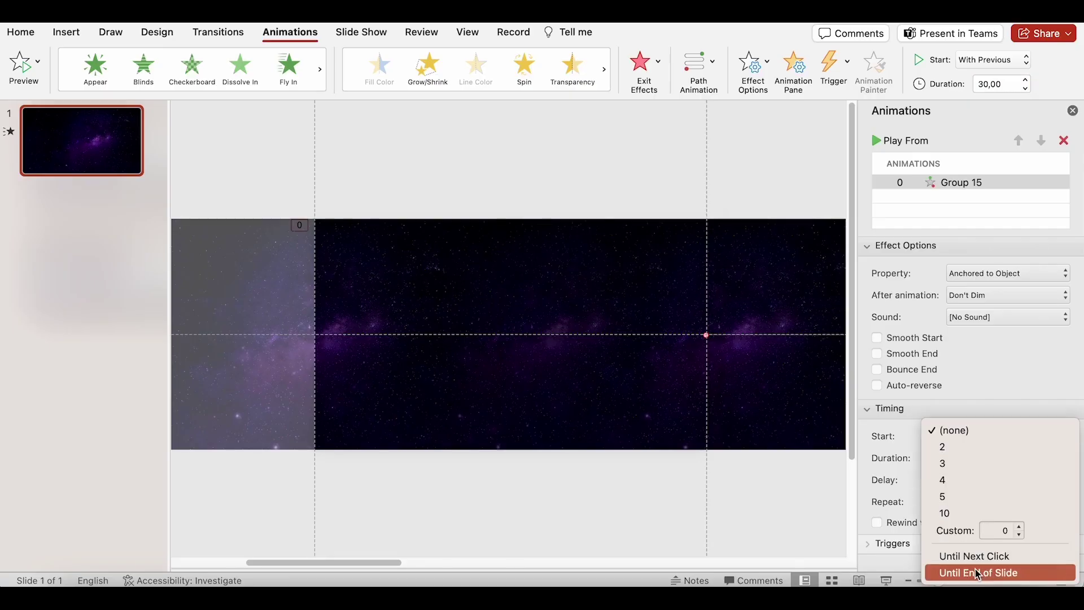
{"action": "left_click", "coordinate": [988, 572]}
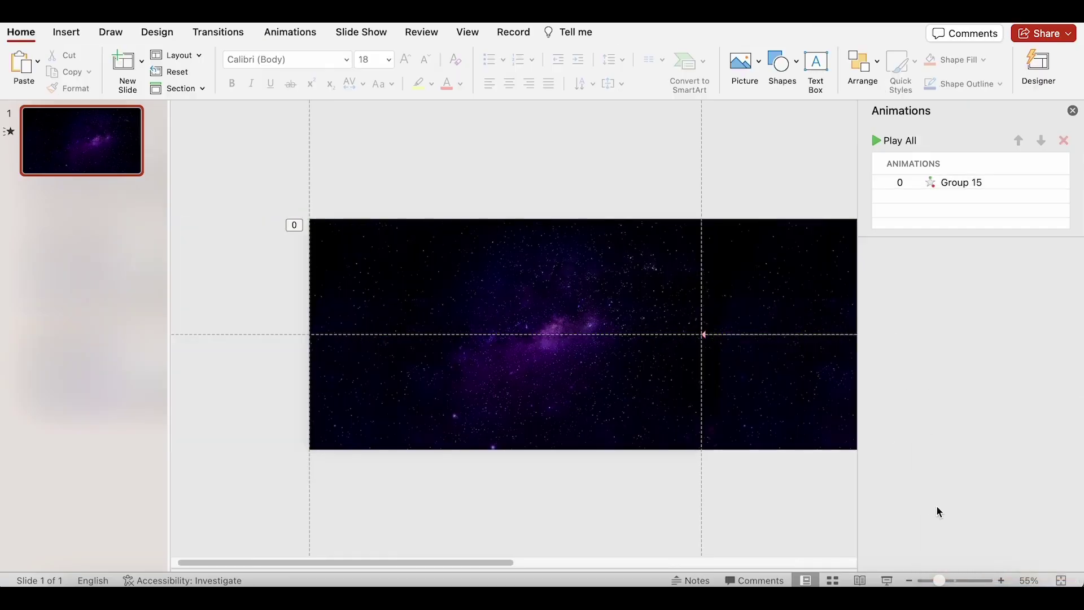
Insert the realistic earth globe from the stock 3D models search for 'earth'.
{"action": "left_click", "coordinate": [69, 34]}
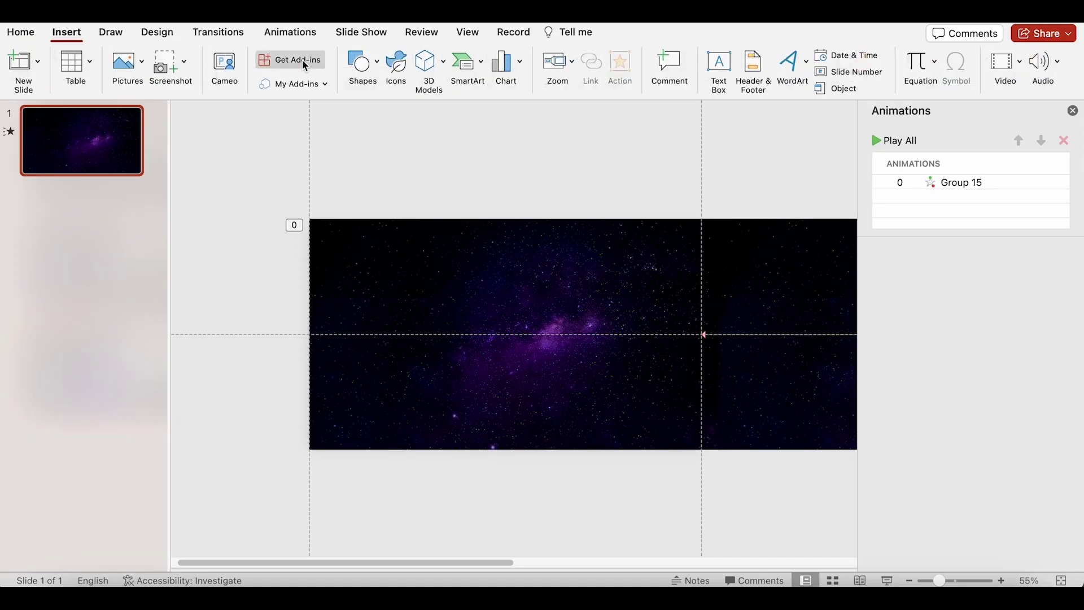
{"action": "left_click", "coordinate": [427, 62]}
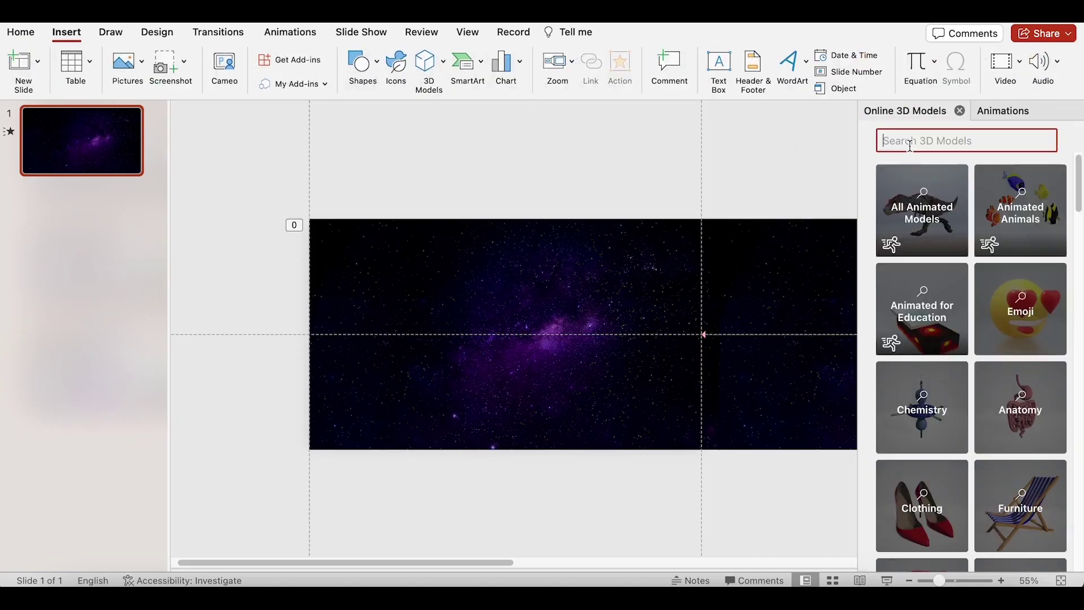
{"action": "key", "text": "Return"}
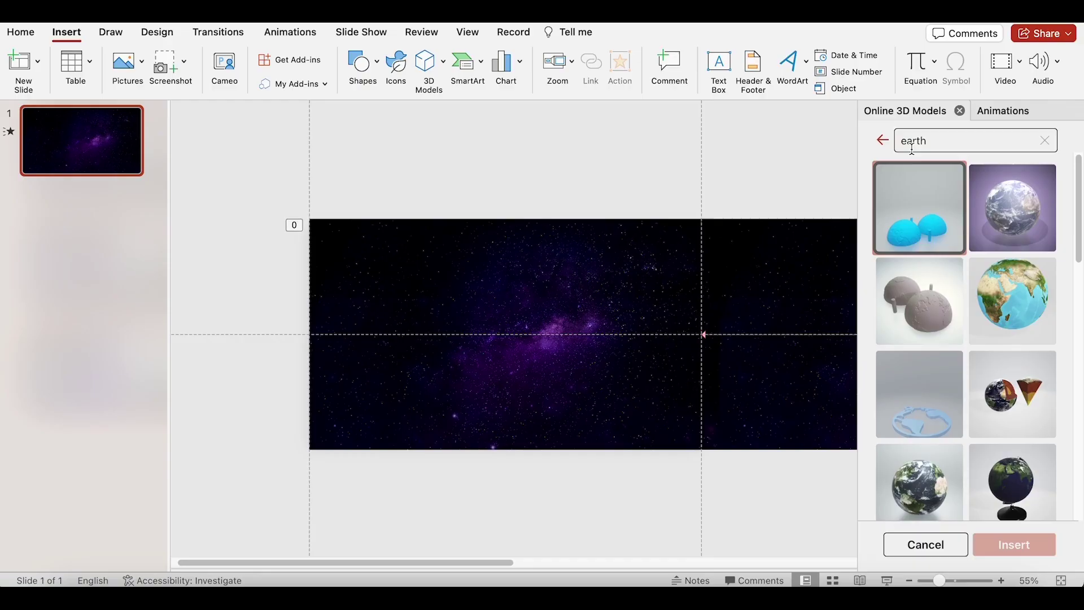
{"action": "scroll", "coordinate": [966, 339], "scroll_direction": "down", "scroll_amount": 5}
{"action": "left_click", "coordinate": [954, 256]}
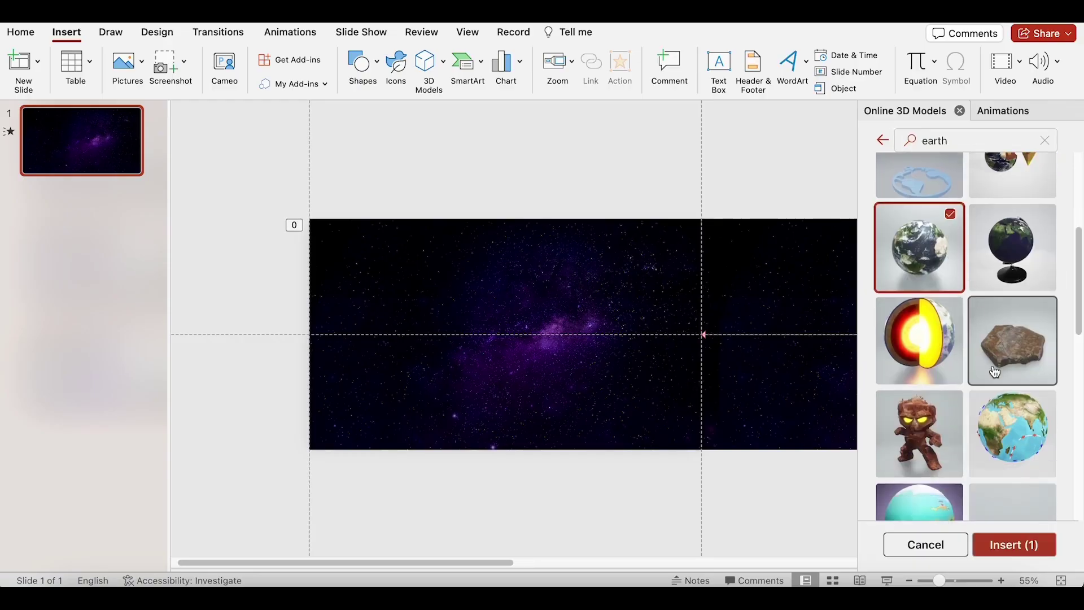
{"action": "left_click", "coordinate": [1014, 544]}
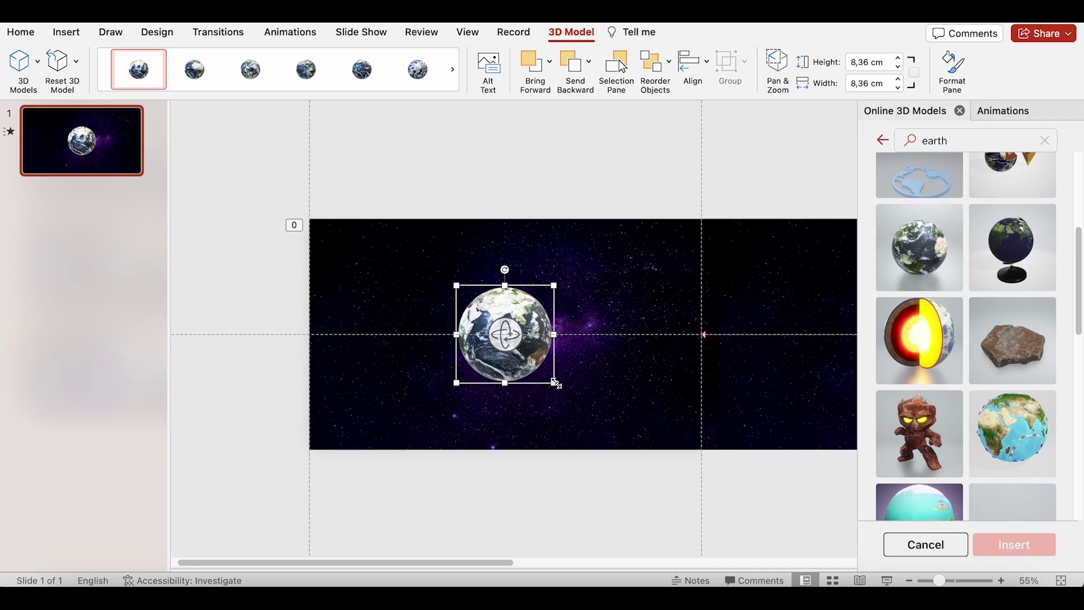
Enlarge the Earth to about 15 cm, move it right, and tilt it about 15° clockwise.
{"action": "left_click_drag", "start_coordinate": [556, 383], "coordinate": [592, 408]}
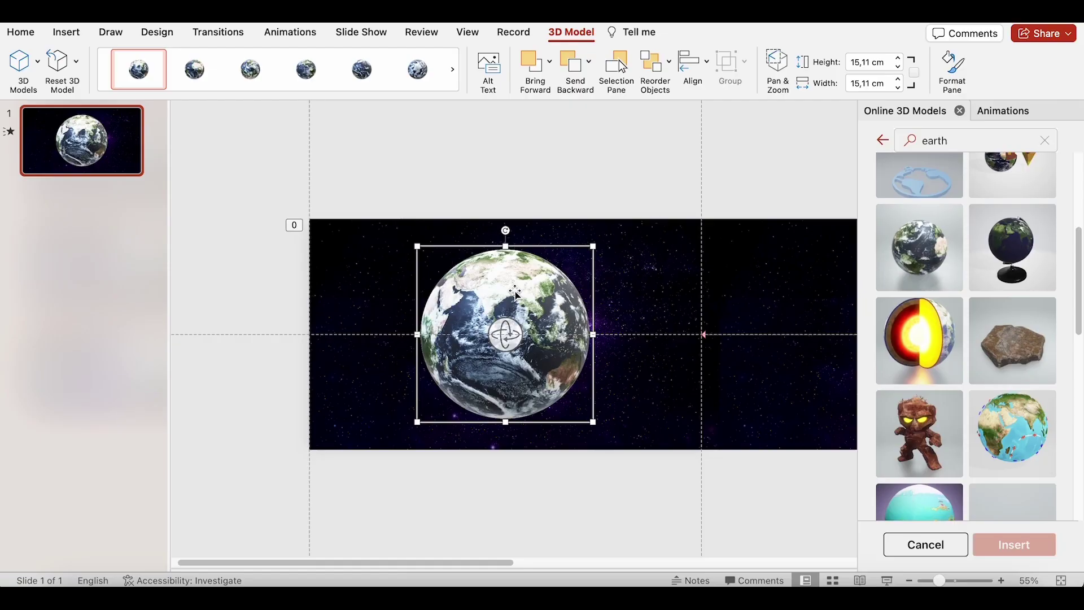
{"action": "left_click_drag", "start_coordinate": [516, 293], "coordinate": [599, 294]}
{"action": "left_click_drag", "start_coordinate": [596, 229], "coordinate": [615, 231]}
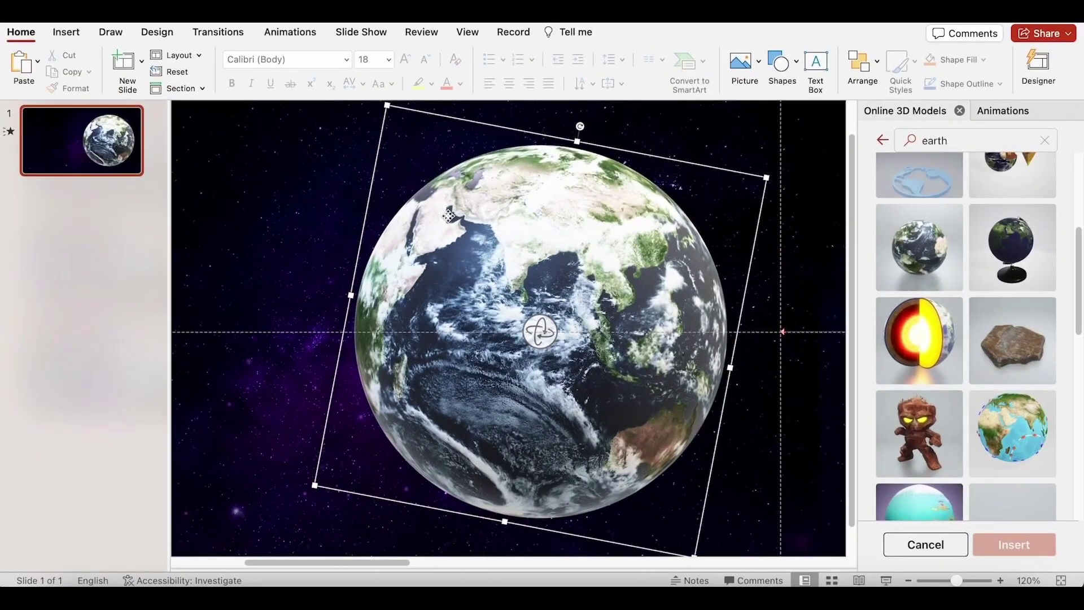
Give the Earth a Turntable animation starting With Previous with a 45-second duration.
{"action": "left_click", "coordinate": [448, 215]}
{"action": "left_click", "coordinate": [289, 34]}
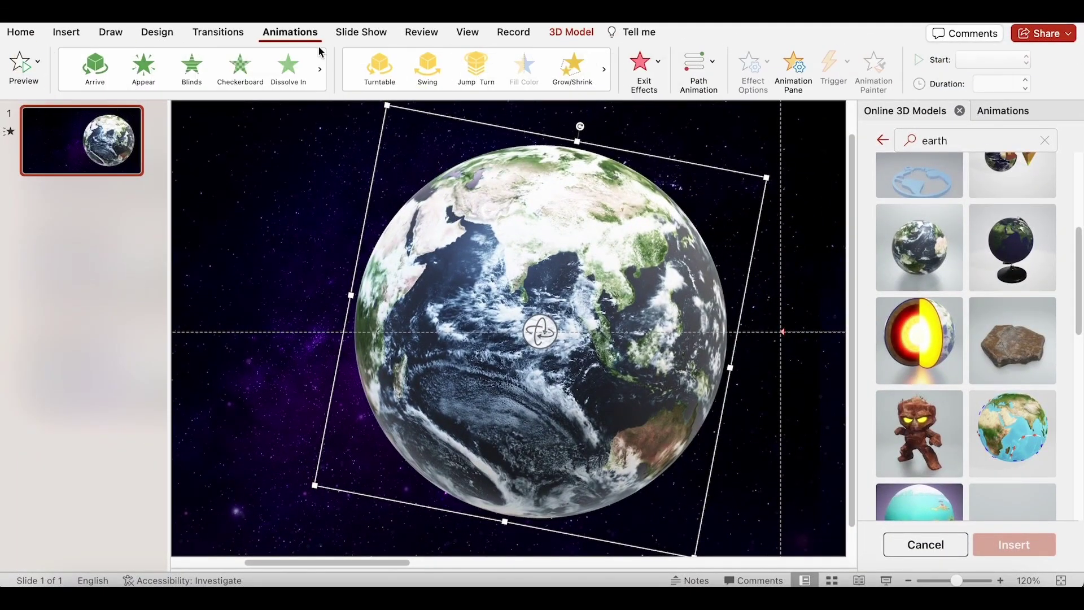
{"action": "left_click", "coordinate": [377, 65]}
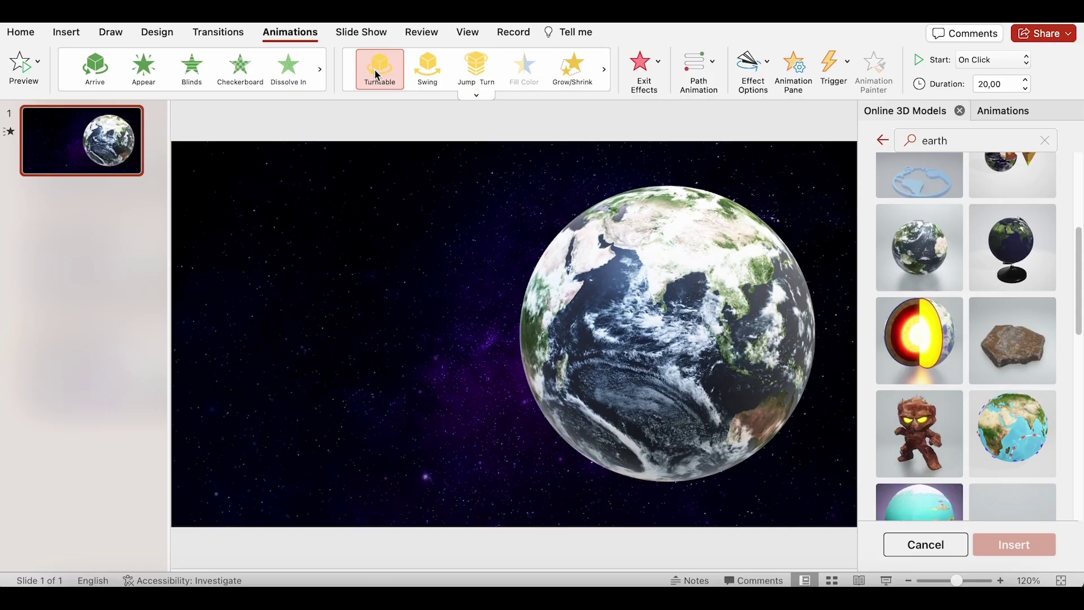
{"action": "left_click", "coordinate": [968, 64]}
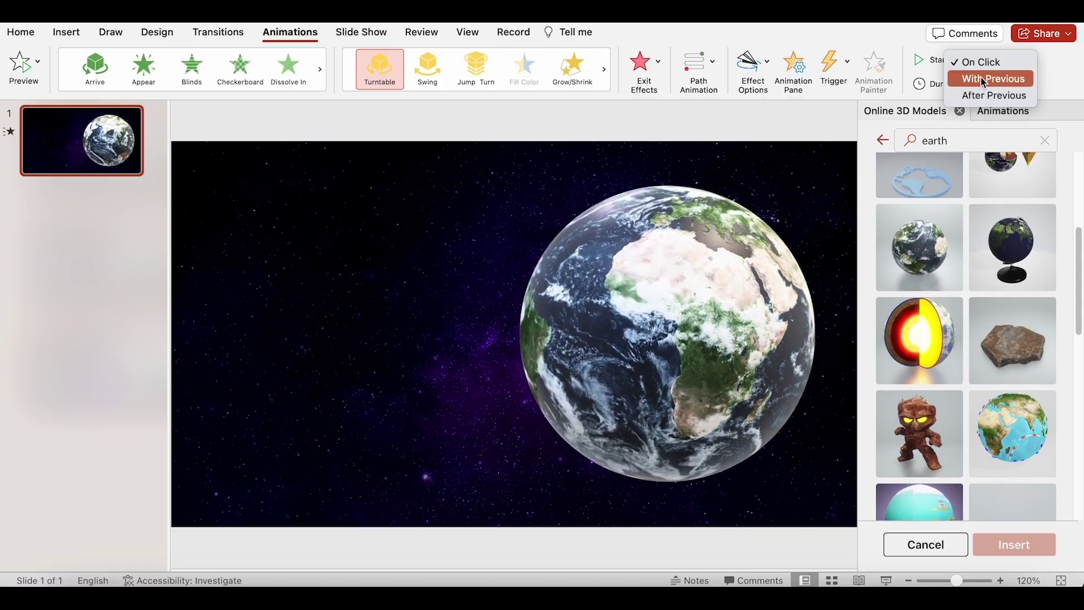
{"action": "left_click", "coordinate": [983, 79]}
{"action": "left_click", "coordinate": [985, 83]}
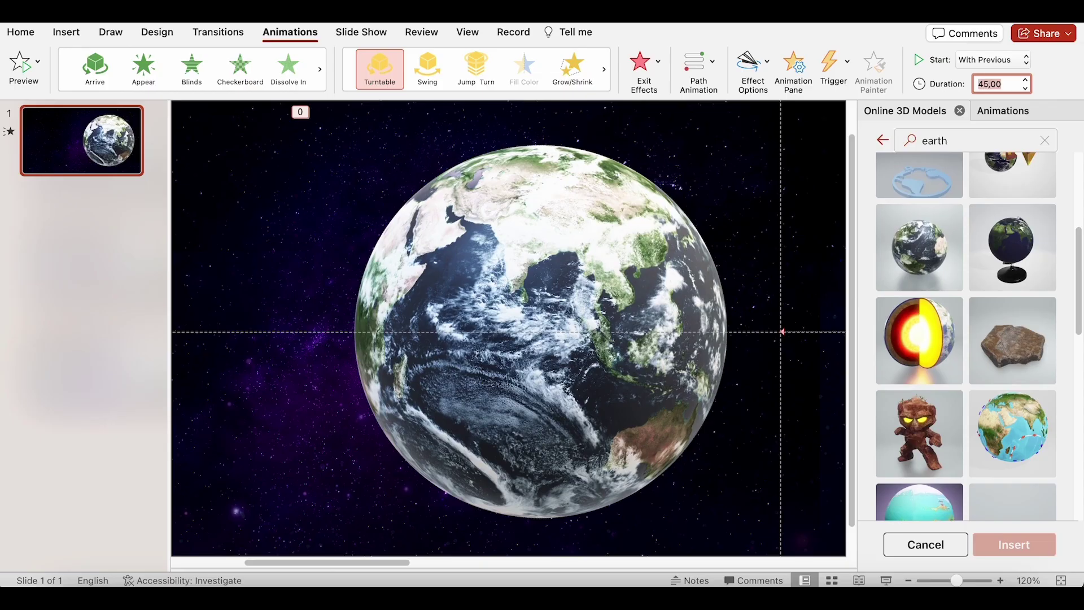
Turn off the spin's smooth start and end and repeat it until slide end.
{"action": "left_click", "coordinate": [795, 69]}
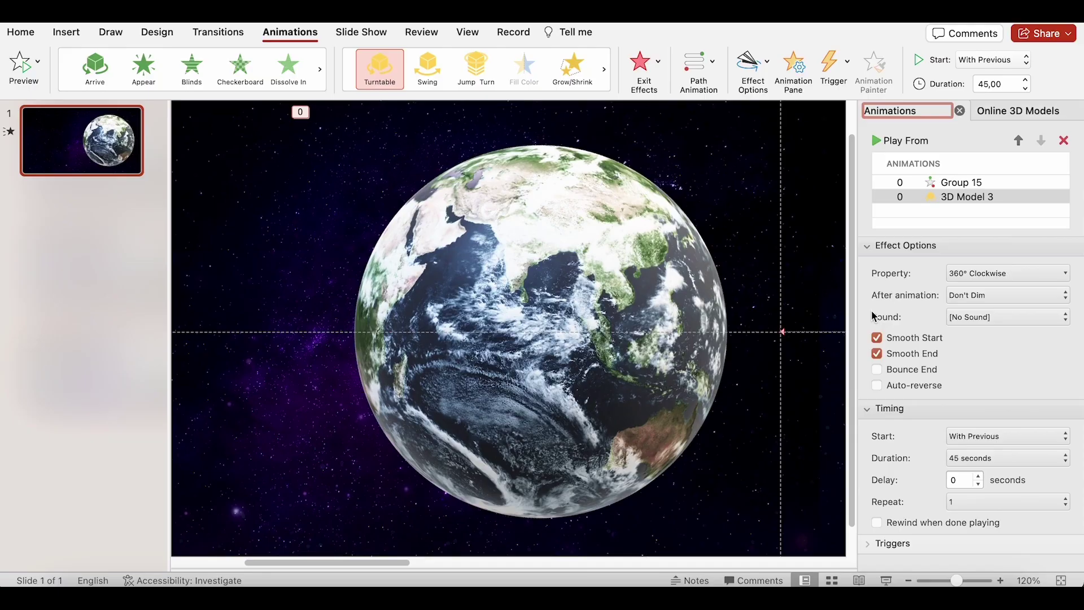
{"action": "left_click", "coordinate": [878, 339]}
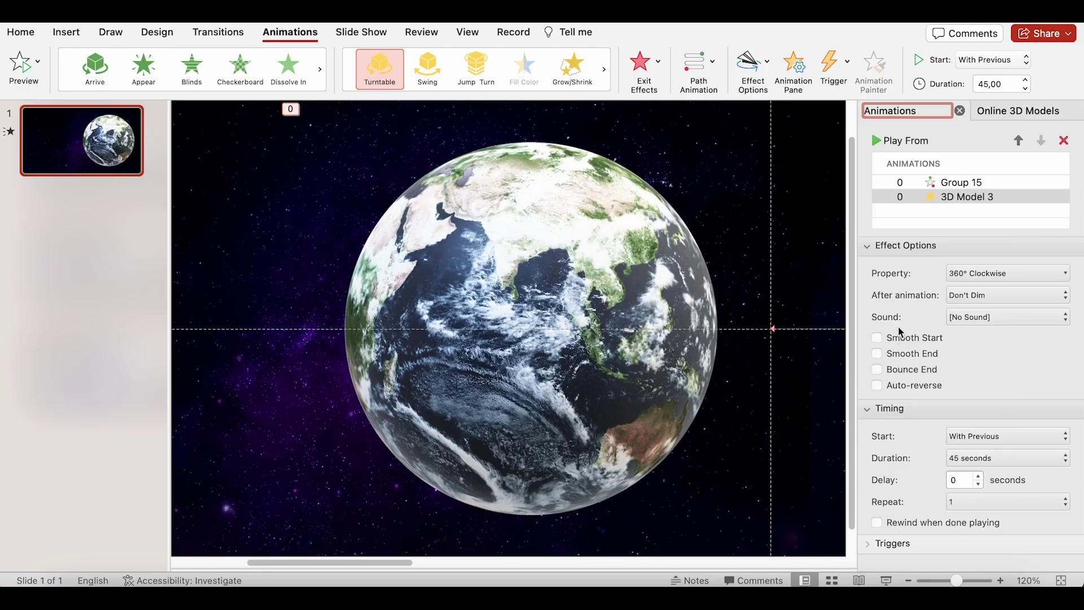
{"action": "left_click", "coordinate": [980, 502]}
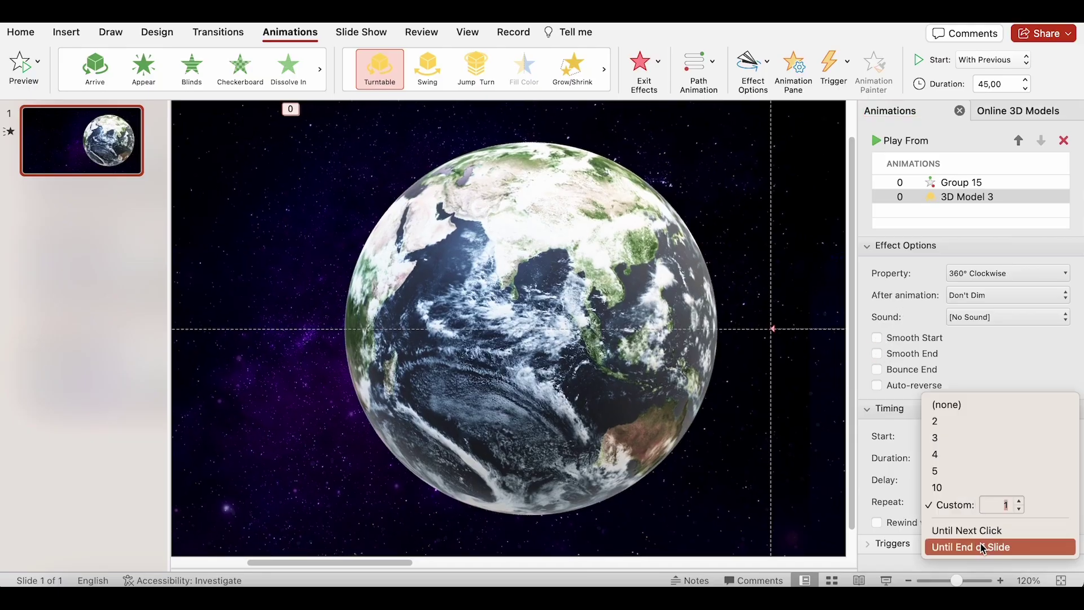
{"action": "left_click", "coordinate": [982, 545]}
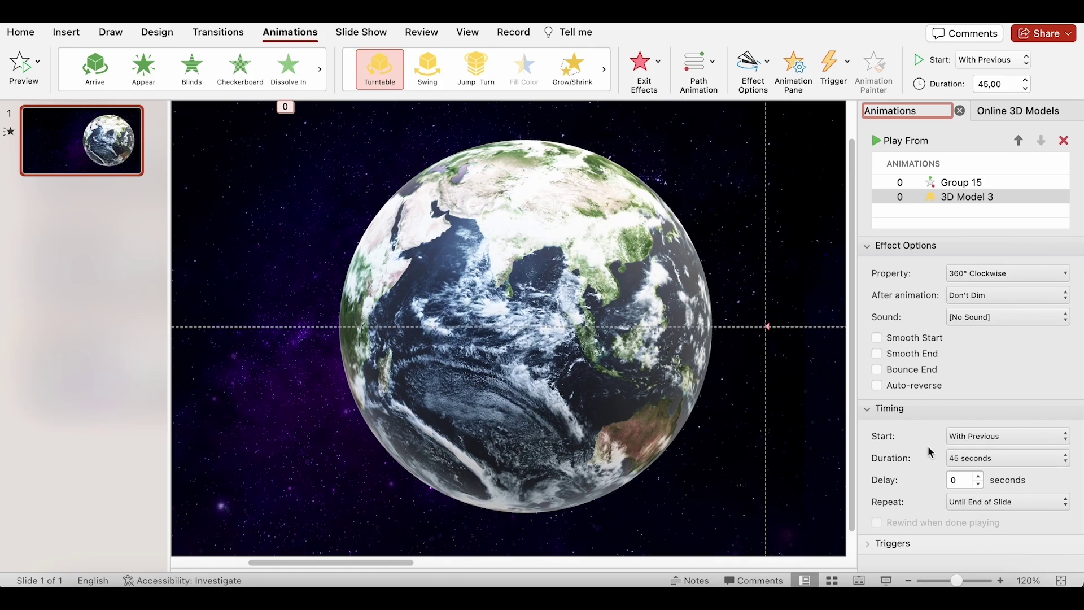
Draw an oval over the Earth and enlarge it to cover the globe.
{"action": "left_click", "coordinate": [59, 34]}
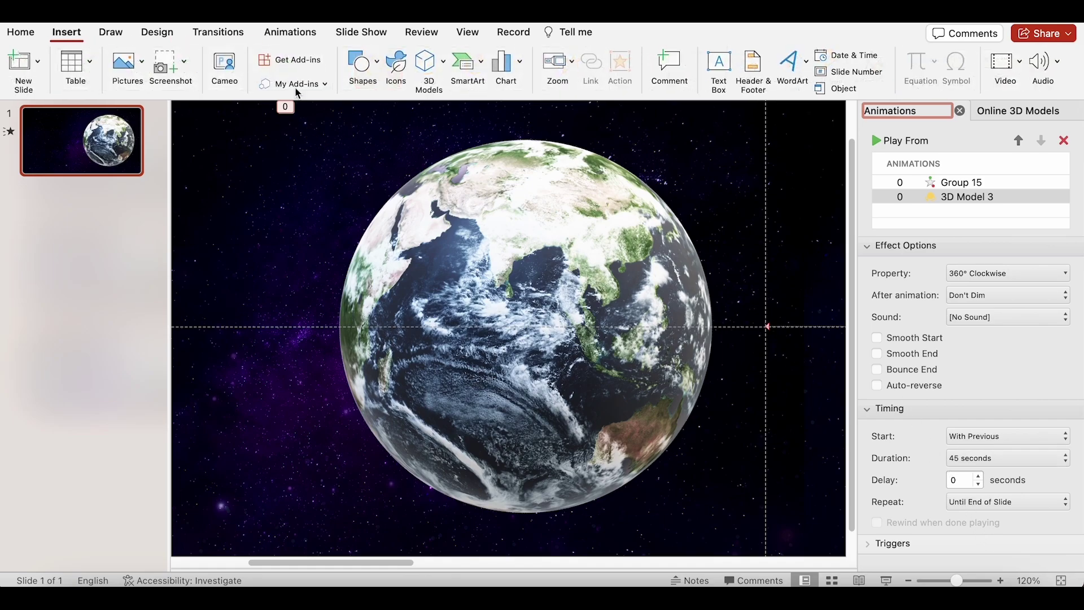
{"action": "left_click", "coordinate": [355, 64]}
{"action": "left_click", "coordinate": [484, 112]}
{"action": "left_click_drag", "start_coordinate": [476, 278], "coordinate": [604, 405]}
{"action": "mouse_move", "coordinate": [581, 353]}
{"action": "left_mouse_down"}
{"action": "mouse_move", "coordinate": [545, 346]}
{"action": "mouse_move", "coordinate": [567, 337]}
{"action": "left_mouse_up"}
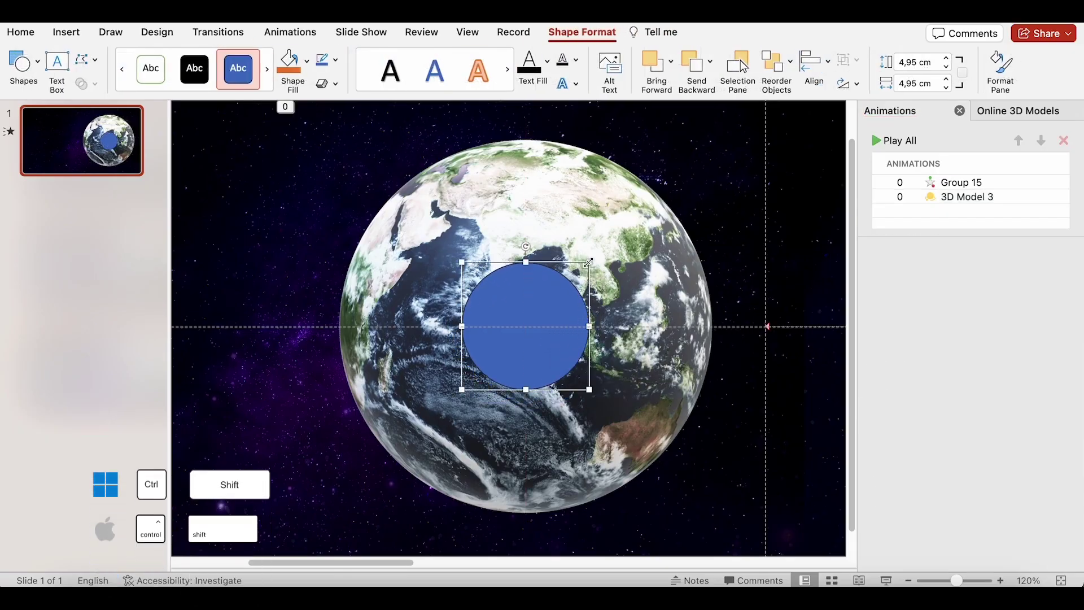
{"action": "left_click_drag", "start_coordinate": [589, 262], "coordinate": [712, 140]}
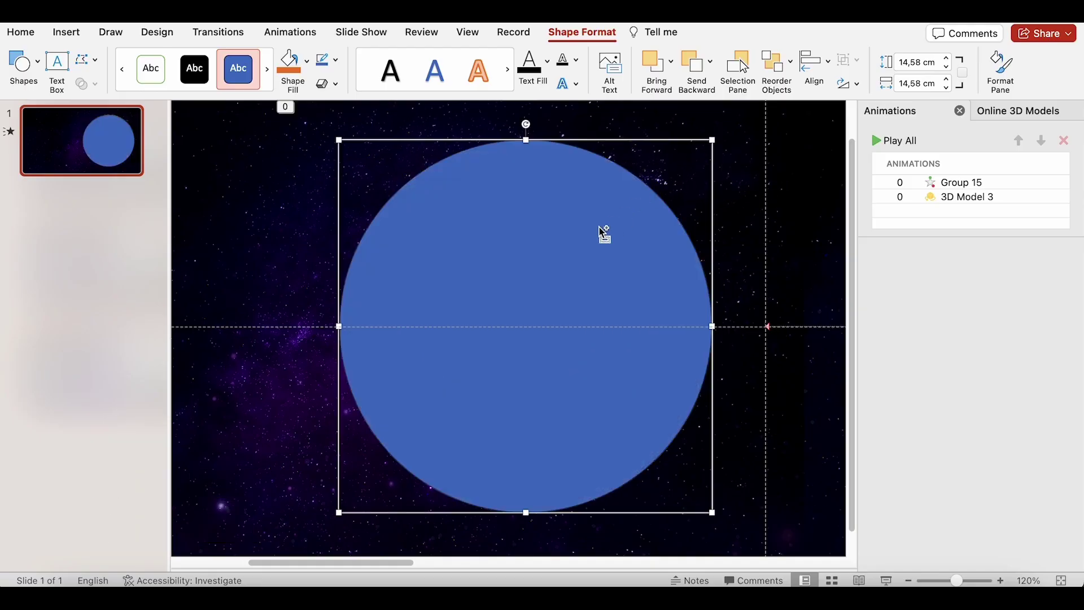
Fill the circle black with no outline, then switch it to a gradient fill.
{"action": "left_click", "coordinate": [306, 61]}
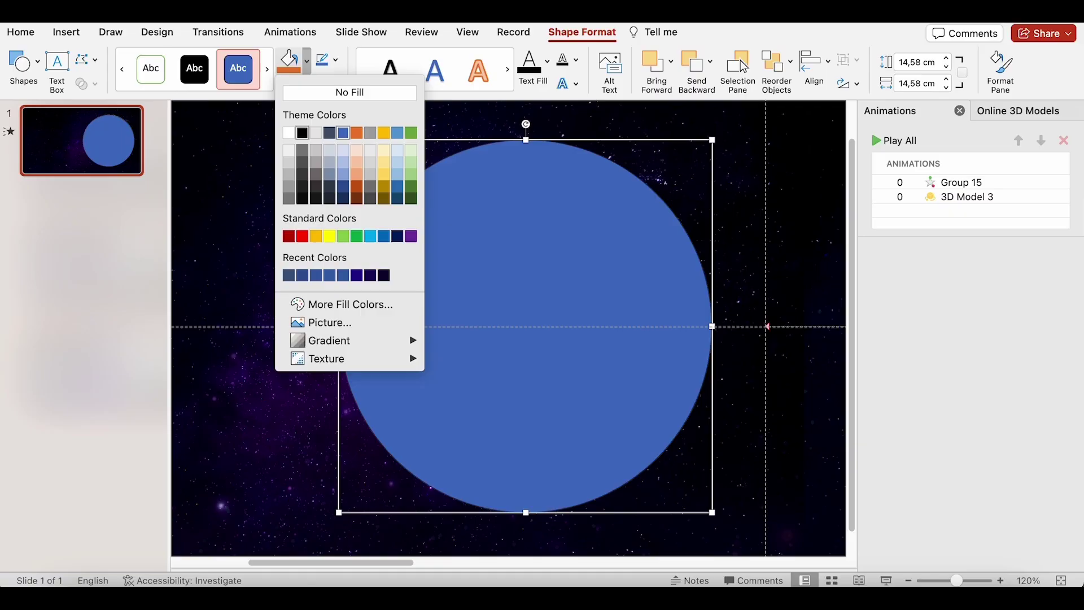
{"action": "left_click", "coordinate": [302, 133]}
{"action": "left_click", "coordinate": [338, 60]}
{"action": "left_click", "coordinate": [349, 85]}
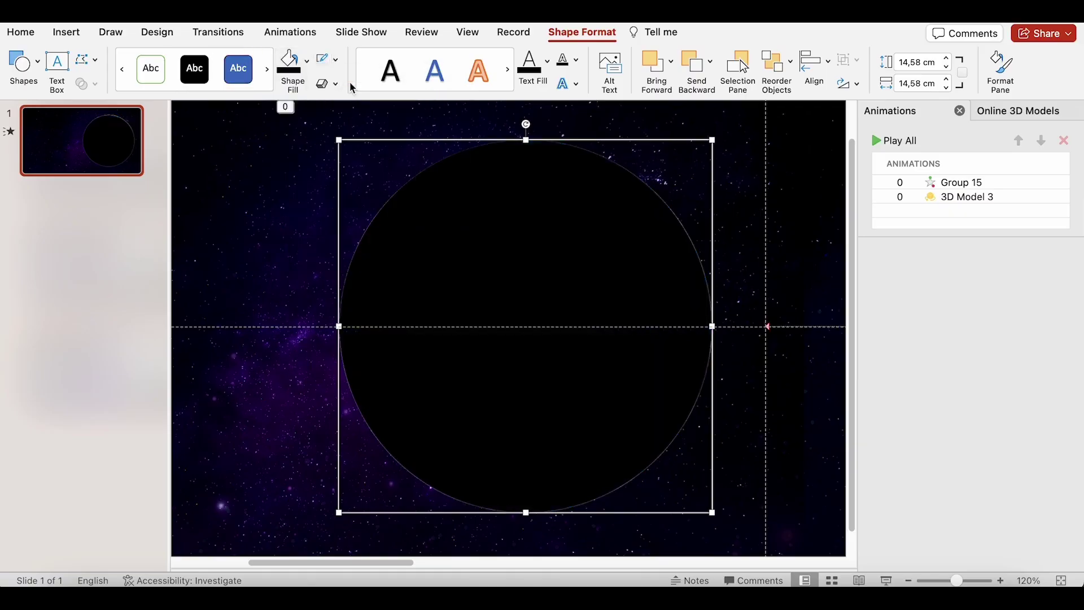
{"action": "left_click", "coordinate": [1009, 71]}
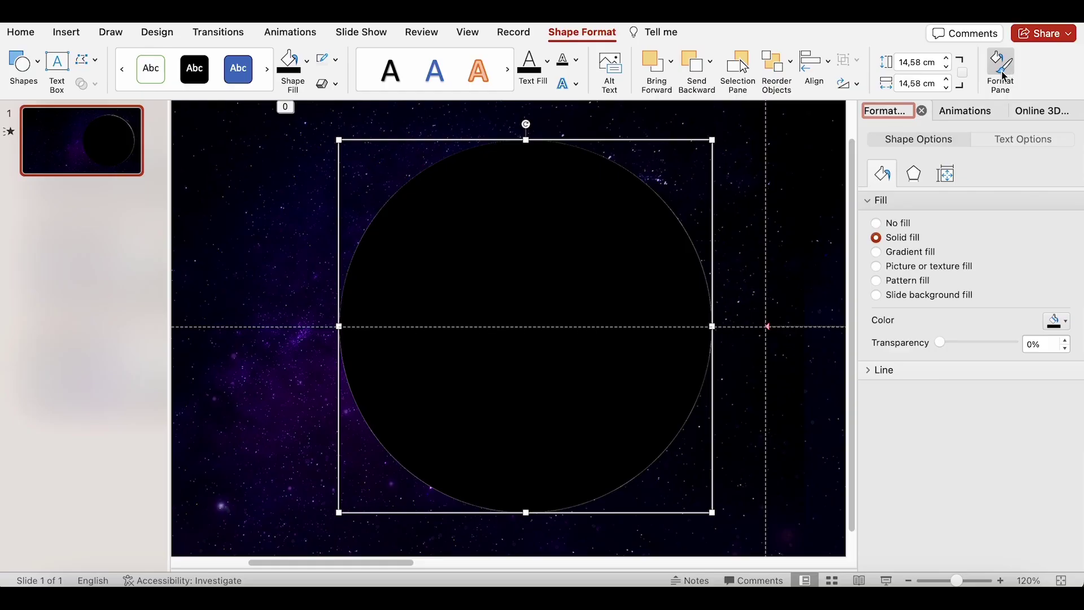
{"action": "left_click", "coordinate": [907, 252]}
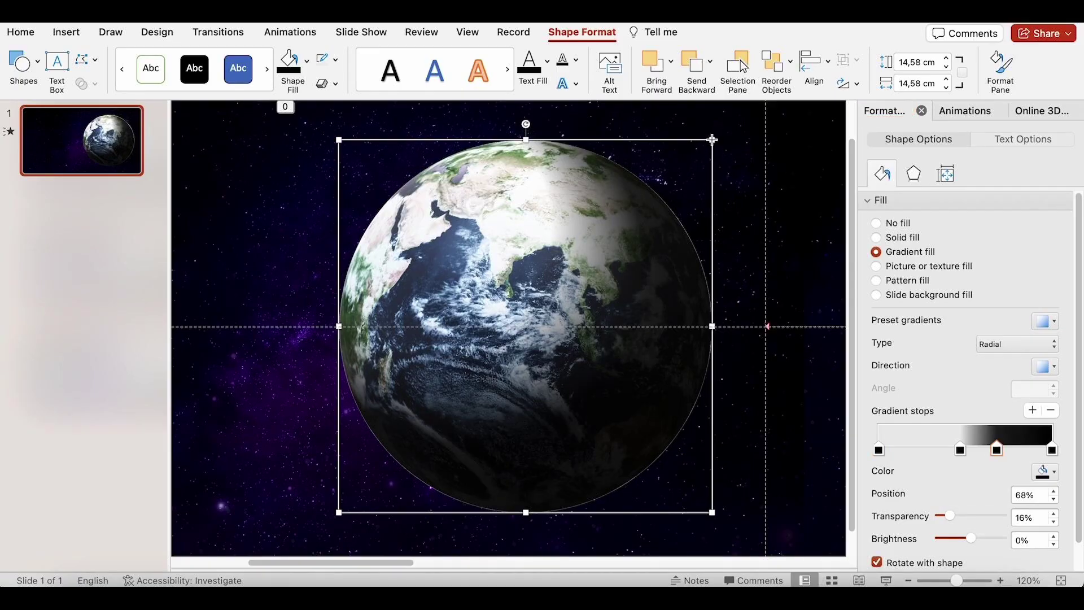
Resize the shading to 14,64 cm, rotate it to about 343°, and shift a gradient stop.
{"action": "mouse_move", "coordinate": [715, 139]}
{"action": "left_mouse_down"}
{"action": "mouse_move", "coordinate": [724, 138]}
{"action": "mouse_move", "coordinate": [713, 141]}
{"action": "left_mouse_up"}
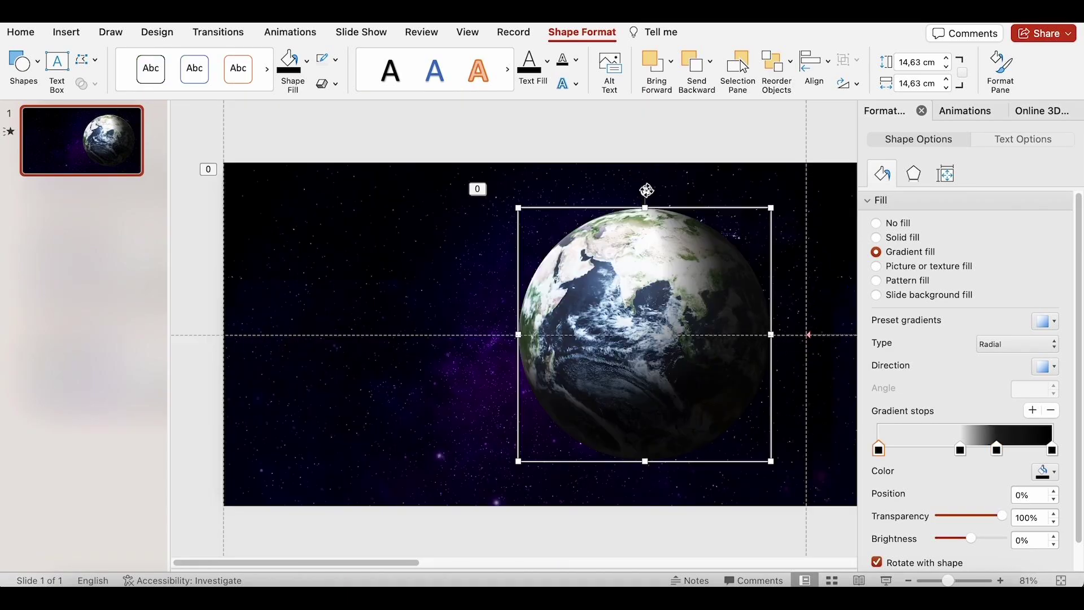
{"action": "left_click_drag", "start_coordinate": [646, 189], "coordinate": [603, 192]}
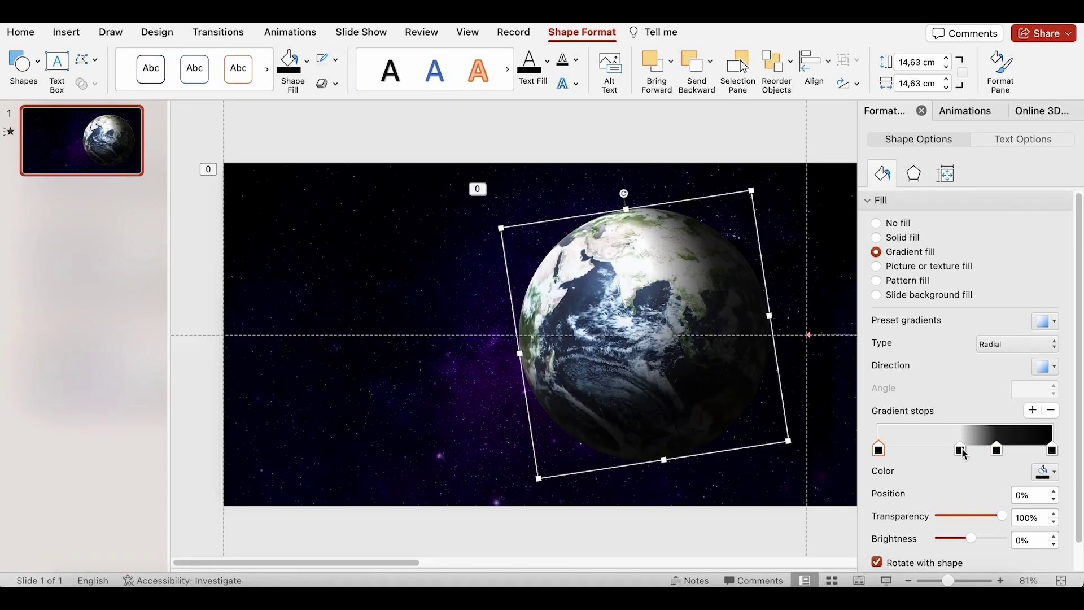
{"action": "left_click_drag", "start_coordinate": [960, 450], "coordinate": [1003, 453]}
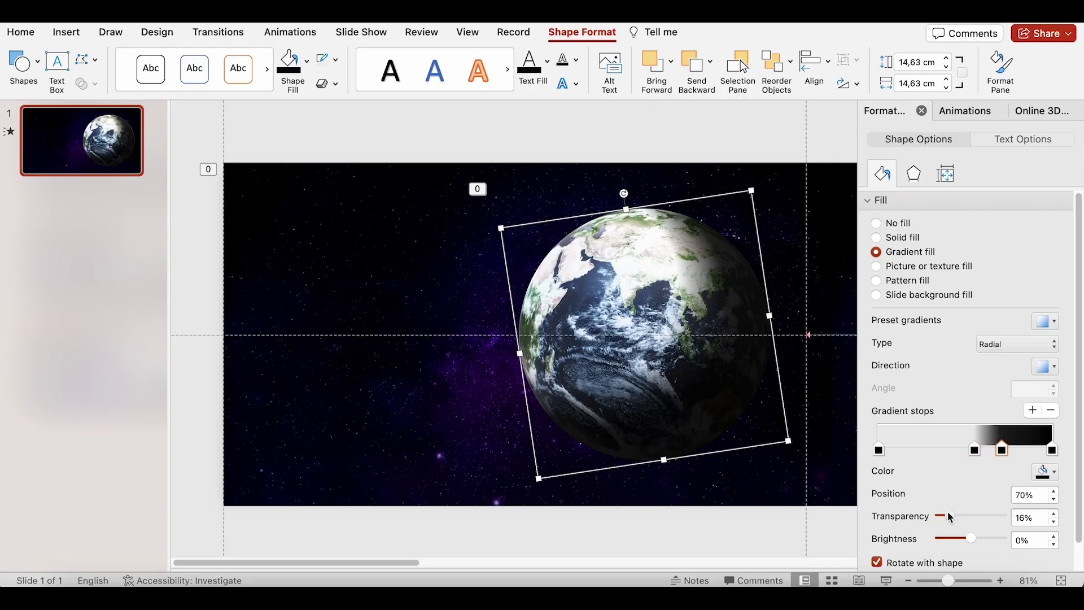
Draw a rectangle over the slide's left side with no outline.
{"action": "left_click", "coordinate": [788, 152]}
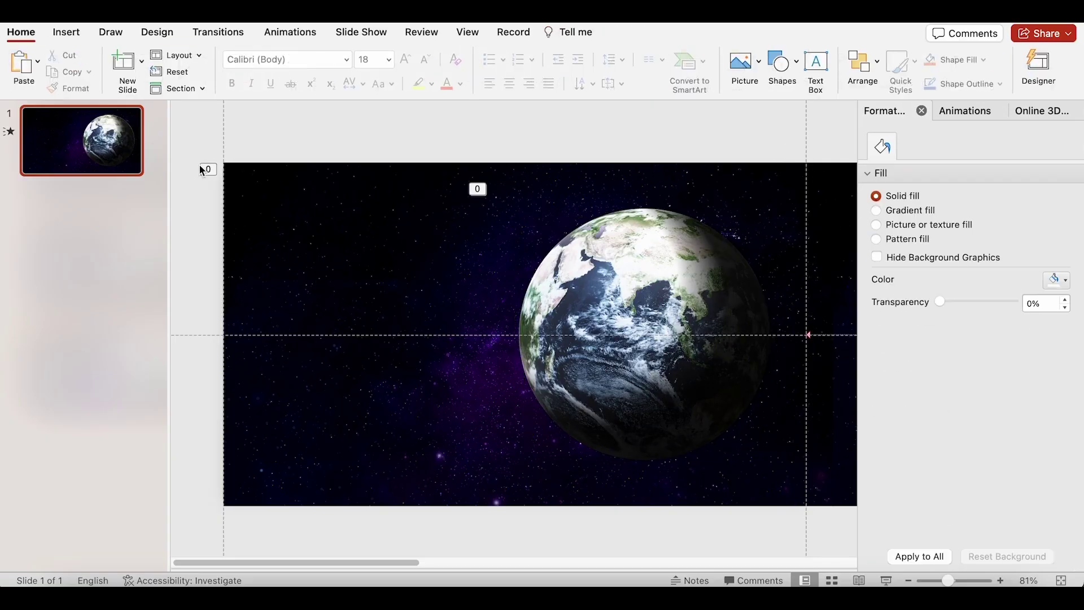
{"action": "left_click", "coordinate": [66, 32]}
{"action": "left_click", "coordinate": [362, 62]}
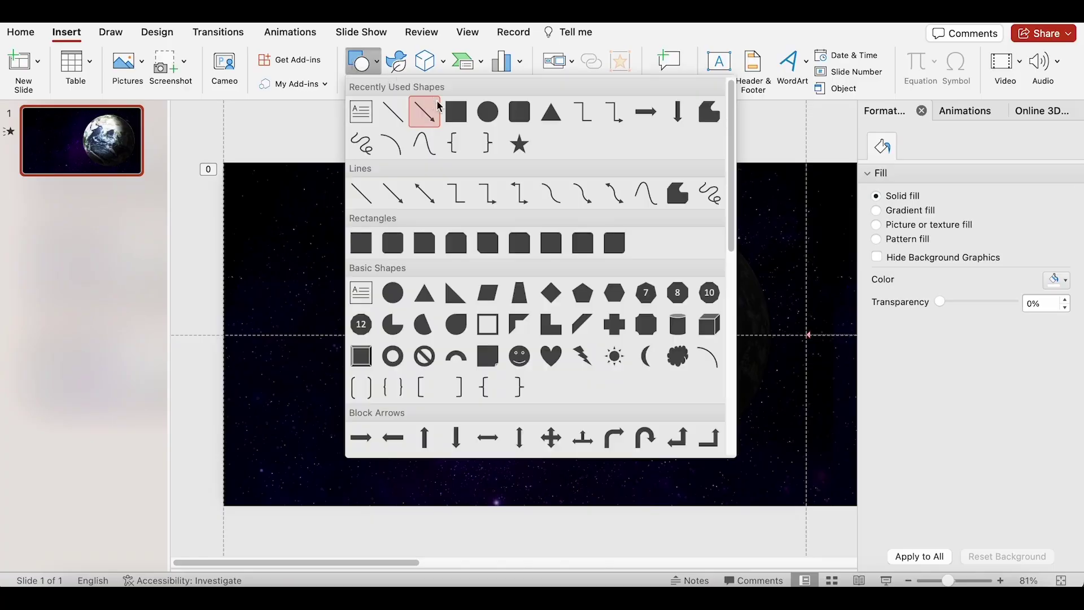
{"action": "left_click", "coordinate": [439, 107]}
{"action": "left_click_drag", "start_coordinate": [229, 416], "coordinate": [482, 250]}
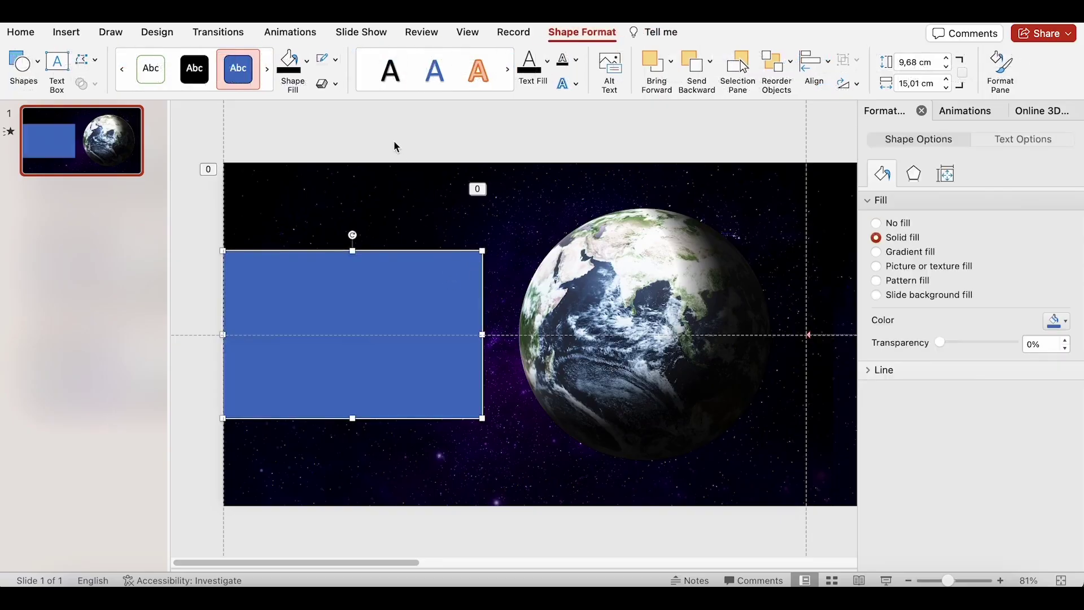
{"action": "left_click", "coordinate": [336, 59]}
{"action": "left_click", "coordinate": [377, 85]}
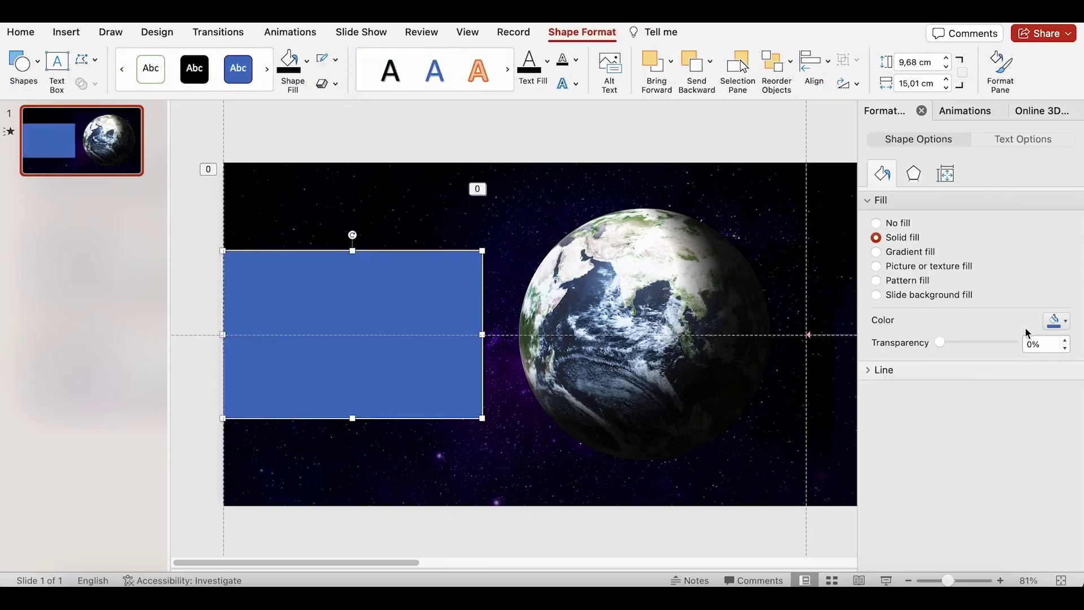
Fill the panel with custom hex colour 3b5783.
{"action": "left_click", "coordinate": [1058, 322]}
{"action": "left_click", "coordinate": [1006, 536]}
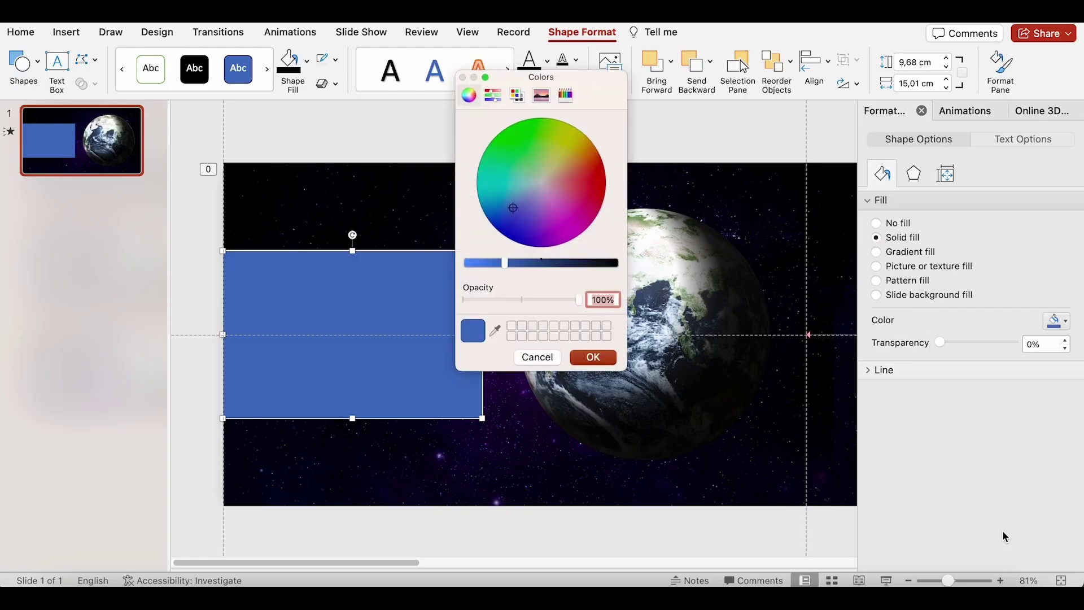
{"action": "left_click", "coordinate": [493, 96]}
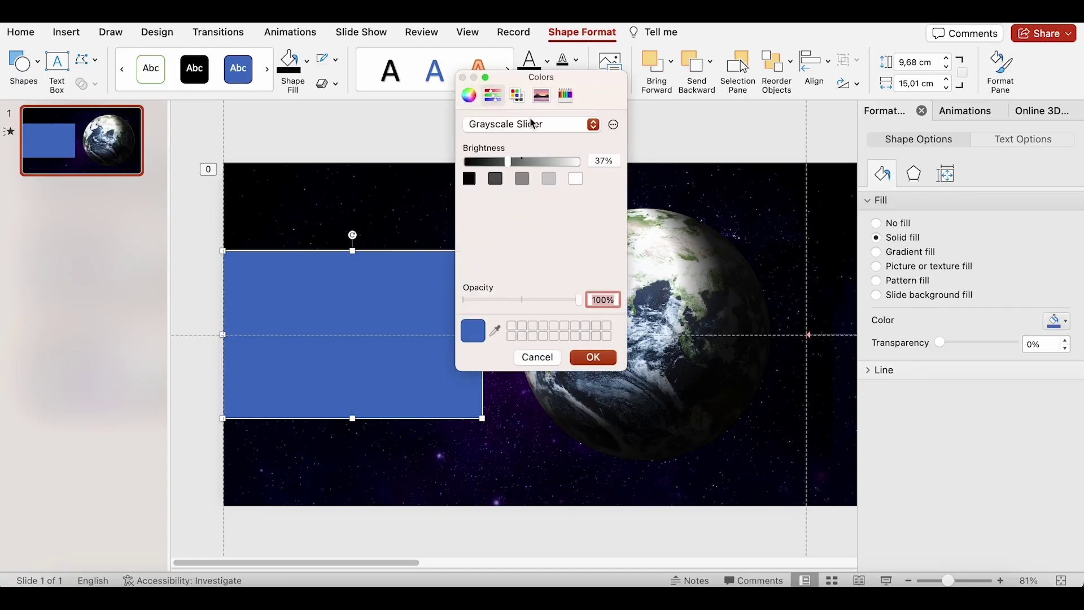
{"action": "left_click", "coordinate": [534, 124]}
{"action": "left_click", "coordinate": [541, 145]}
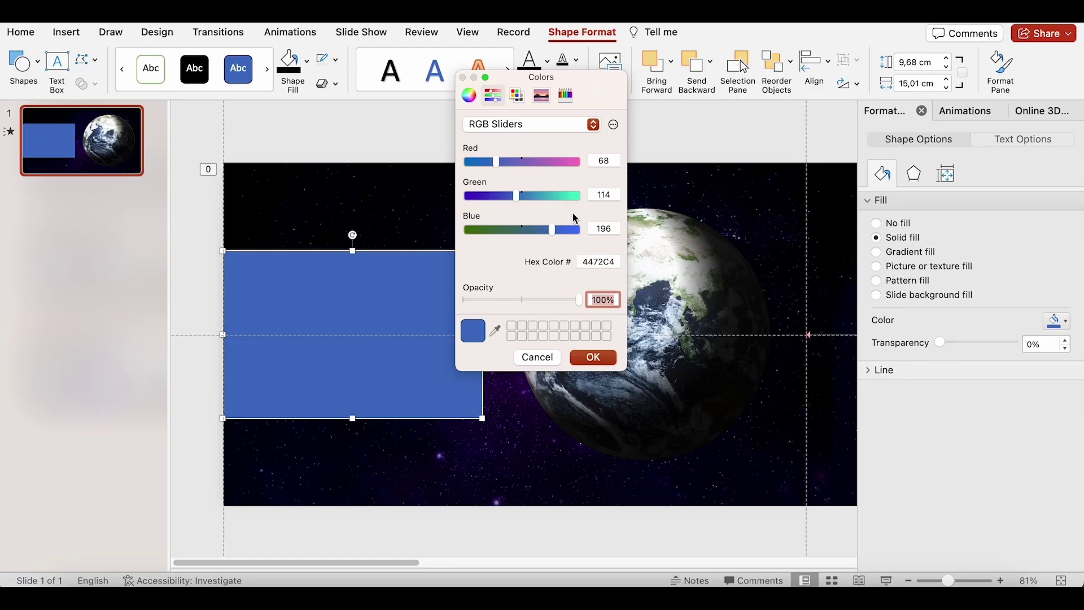
{"action": "double_click", "coordinate": [599, 262]}
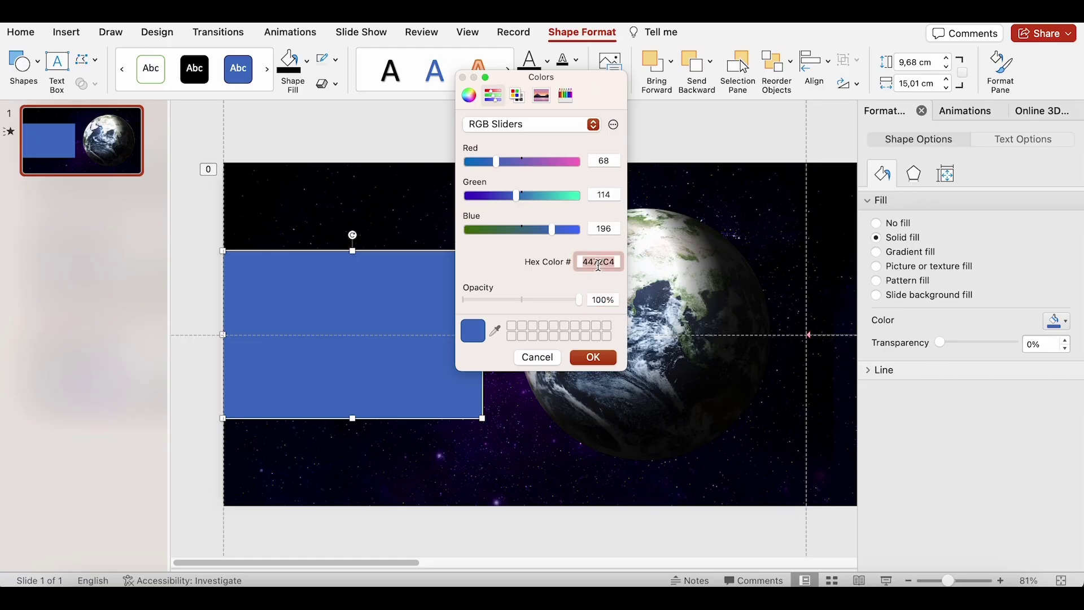
{"action": "type", "text": "3b"}
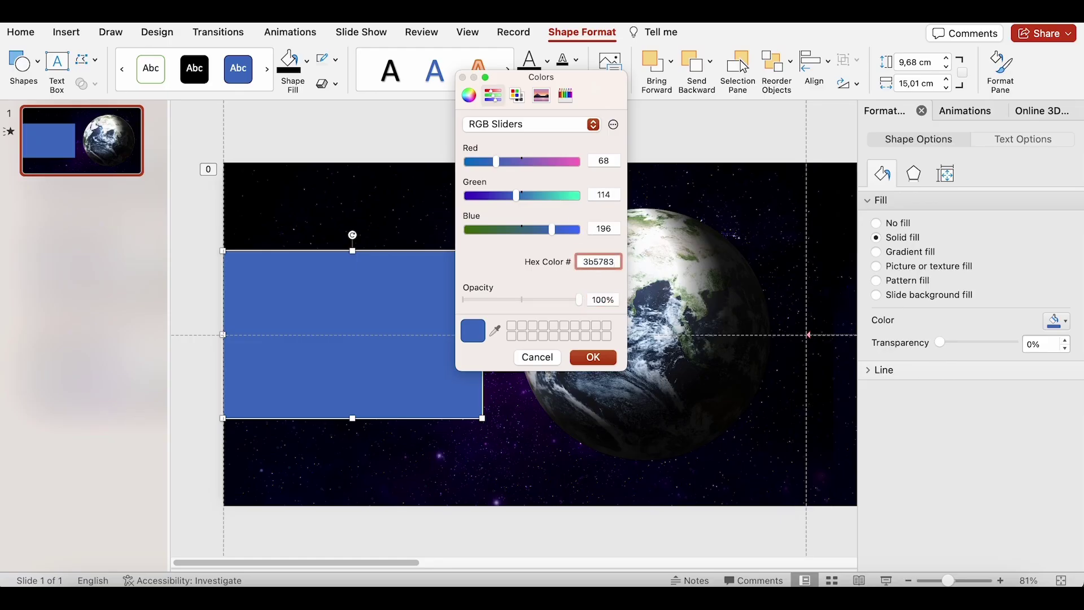
{"action": "type", "text": "5783"}
{"action": "key", "text": "Return"}
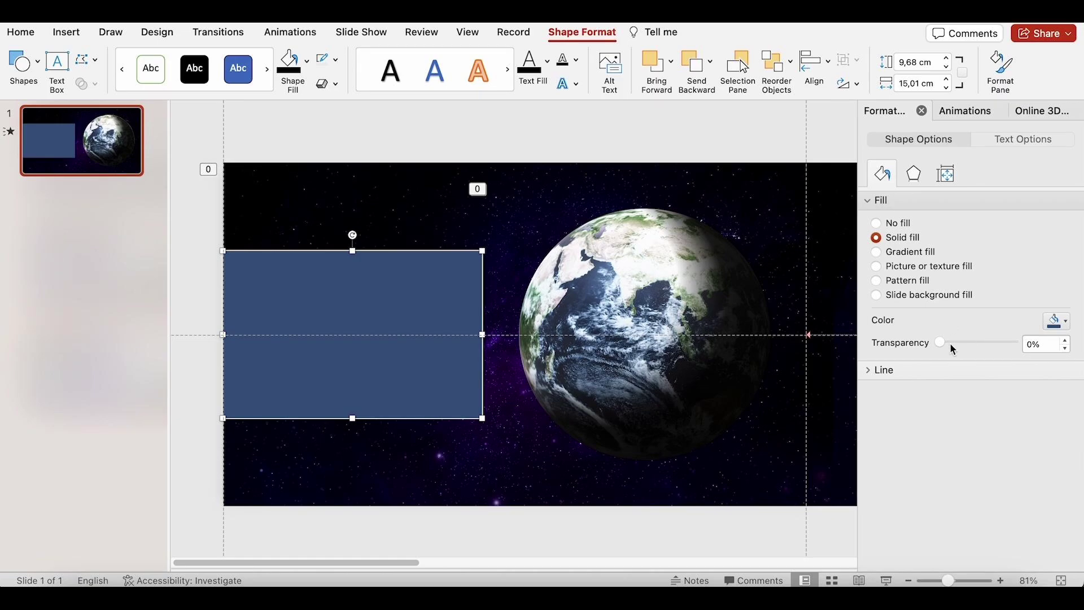
Set the panel's transparency to 80%.
{"action": "left_click_drag", "start_coordinate": [1054, 344], "coordinate": [988, 350]}
{"action": "key", "text": "Return"}
{"action": "left_click", "coordinate": [457, 151]}
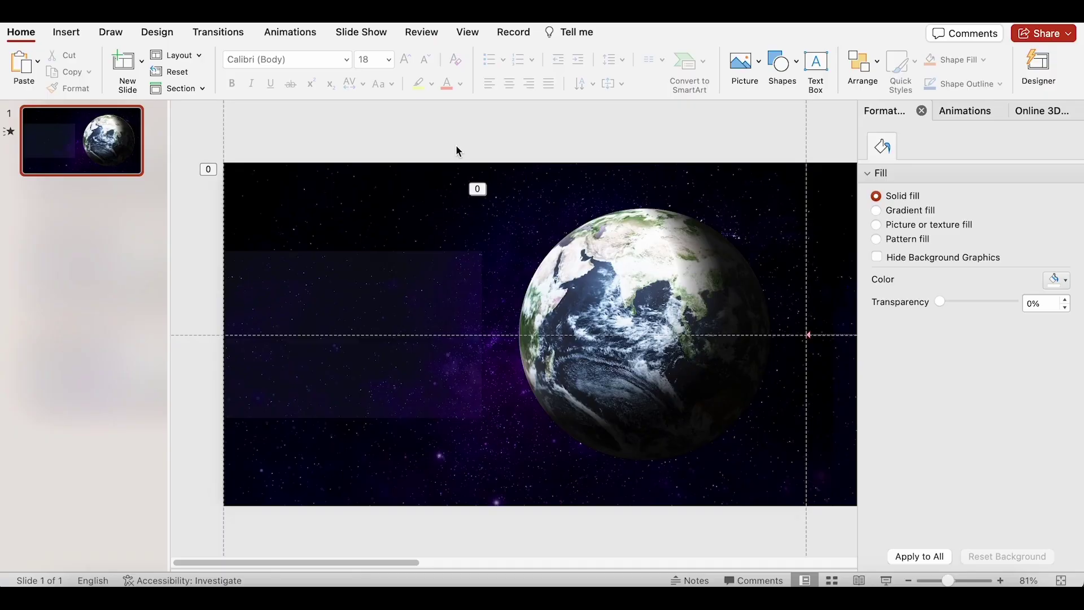
Draw a text box on the panel set to DM Serif Display, size 55.
{"action": "left_click", "coordinate": [815, 69]}
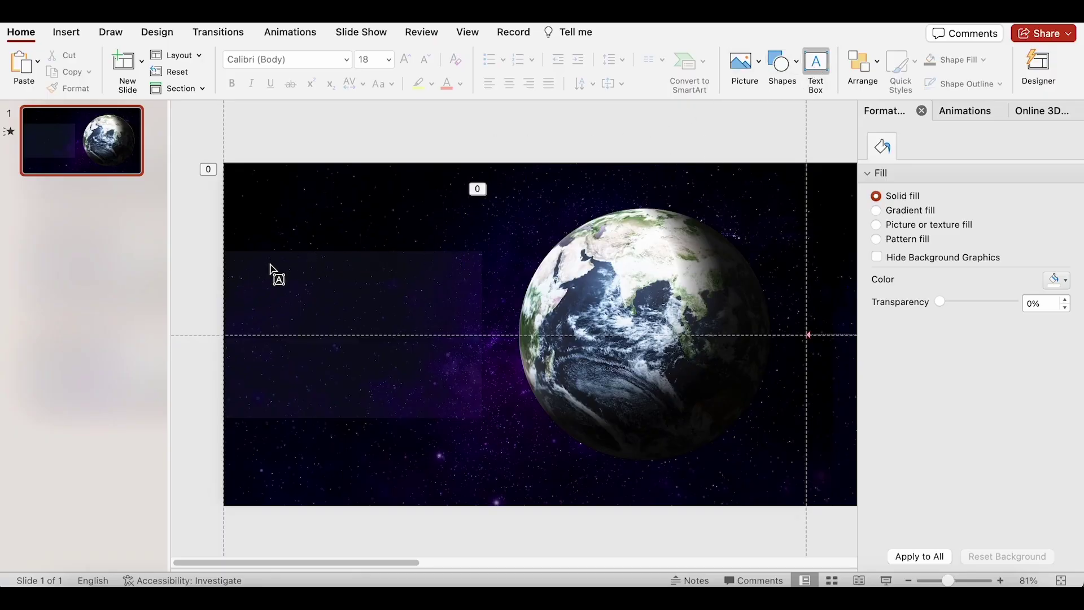
{"action": "left_click_drag", "start_coordinate": [276, 266], "coordinate": [418, 292]}
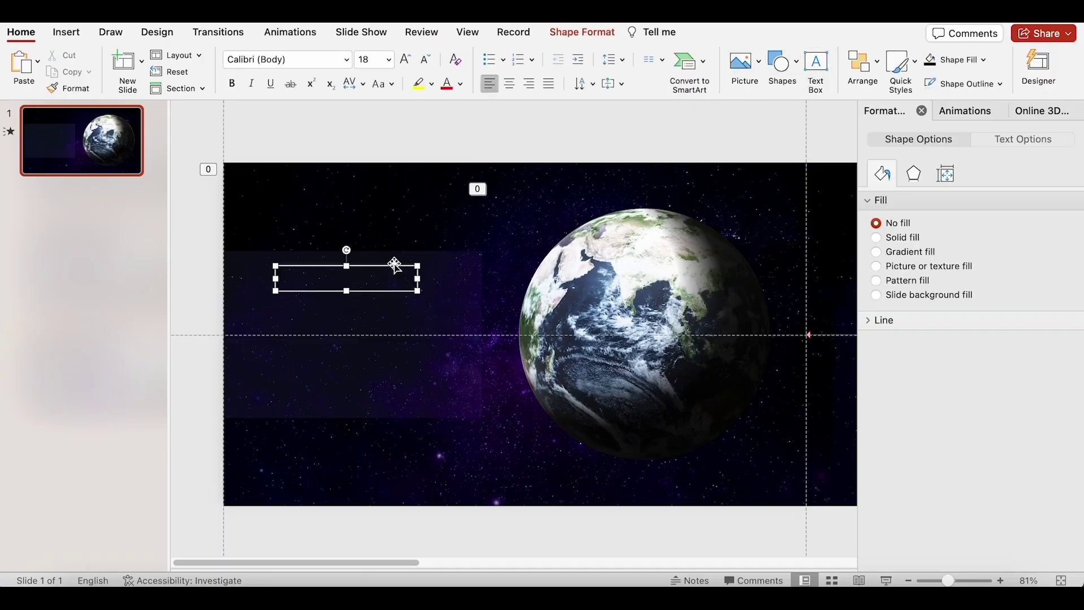
{"action": "left_click", "coordinate": [294, 59]}
{"action": "type", "text": "DM Serif Display"}
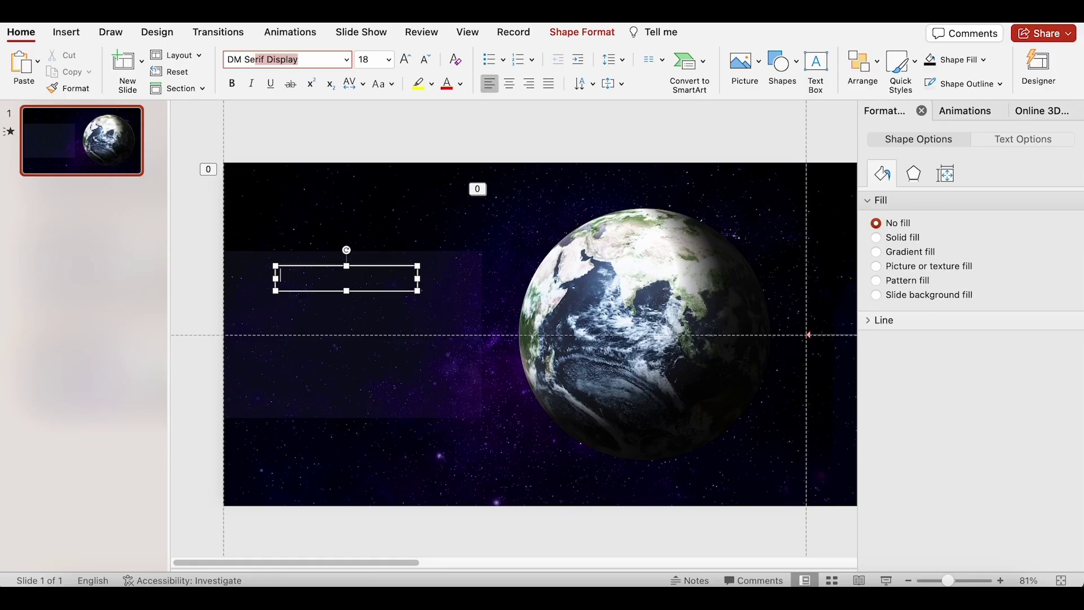
{"action": "key", "text": "Return"}
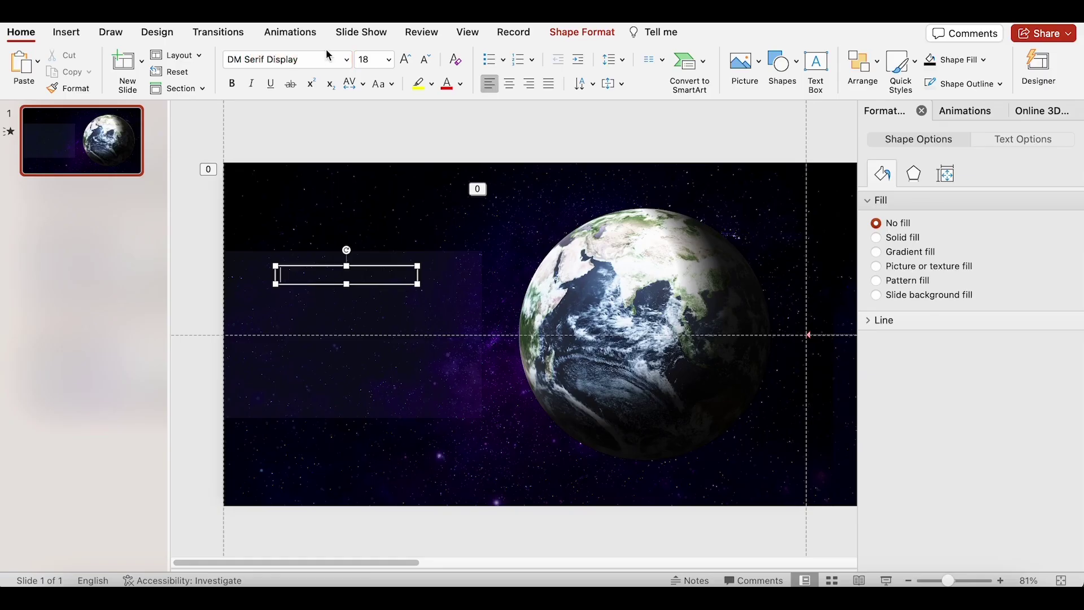
{"action": "left_click", "coordinate": [377, 61]}
{"action": "double_click", "coordinate": [376, 60]}
{"action": "type", "text": "55"}
{"action": "key", "text": "Return"}
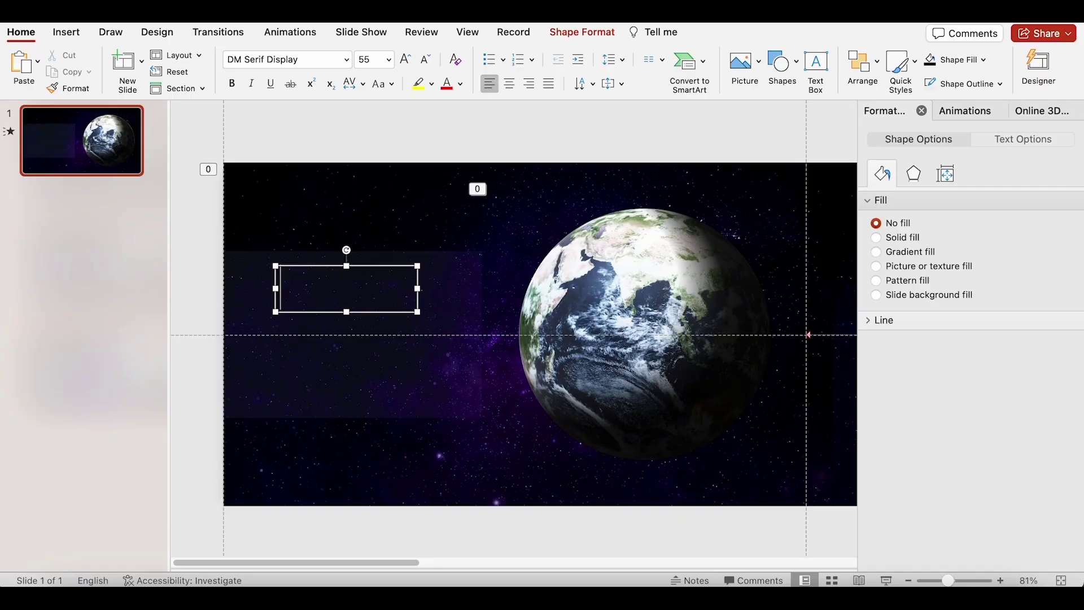
Type 'Blue Planet' in white, widen the box to one line, and centre it.
{"action": "left_click", "coordinate": [461, 84]}
{"action": "left_click", "coordinate": [450, 121]}
{"action": "type", "text": "Blue Plane"}
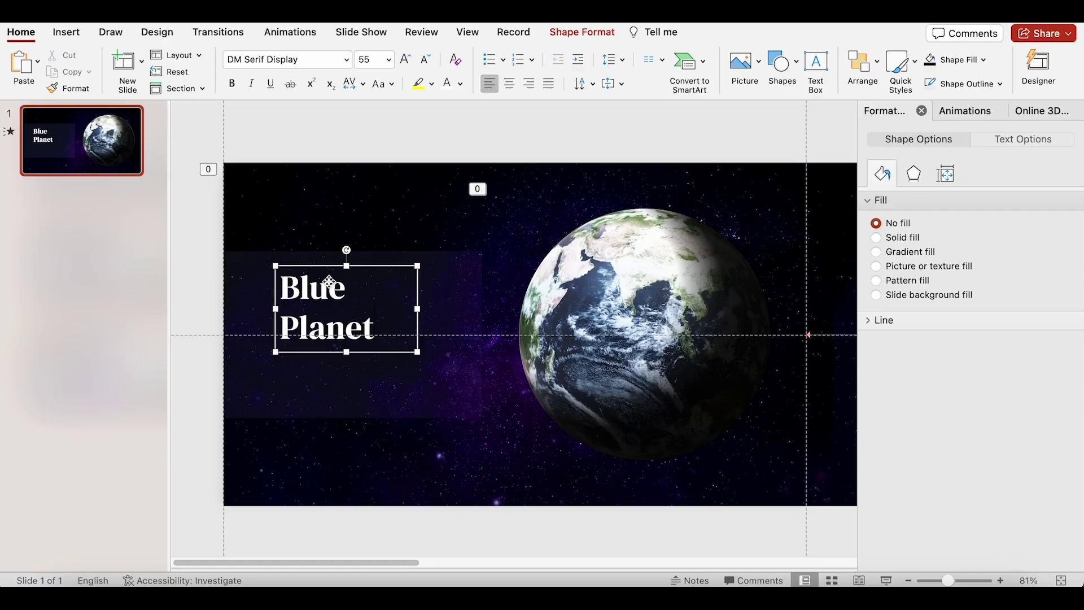
{"action": "type", "text": "t"}
{"action": "left_click_drag", "start_coordinate": [417, 310], "coordinate": [440, 310]}
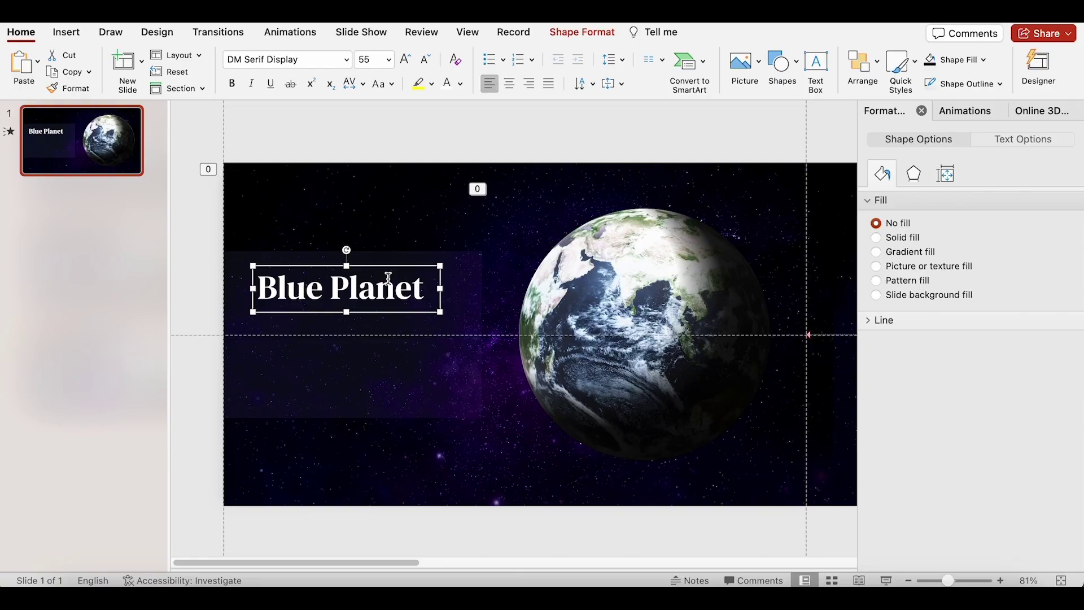
{"action": "left_click", "coordinate": [509, 83]}
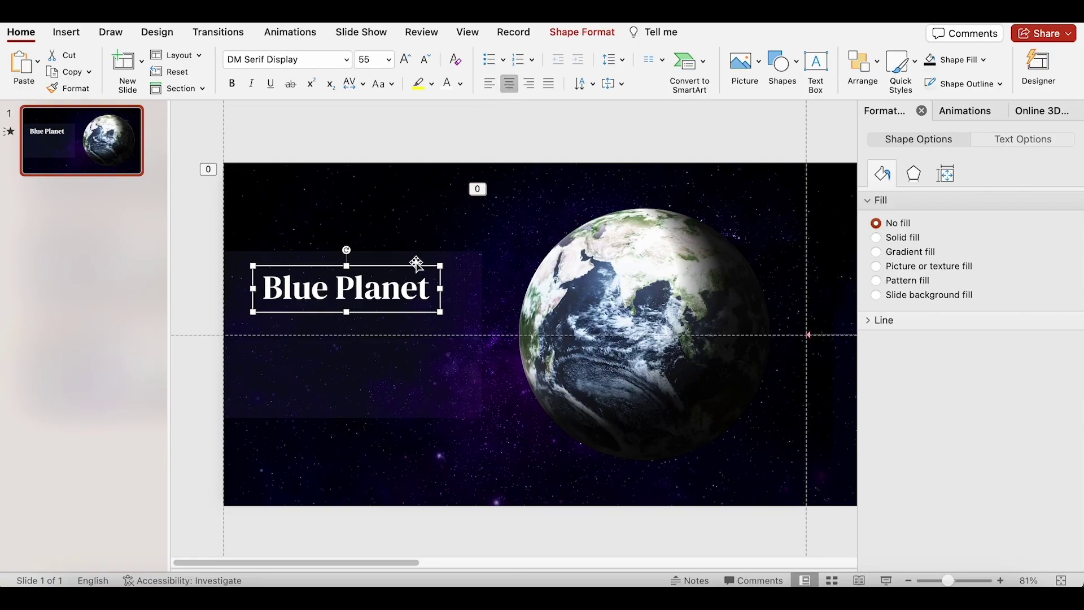
Duplicate the title box below and change its text to 'Beauty'.
{"action": "scroll", "coordinate": [416, 263], "scroll_direction": "up", "scroll_amount": 5}
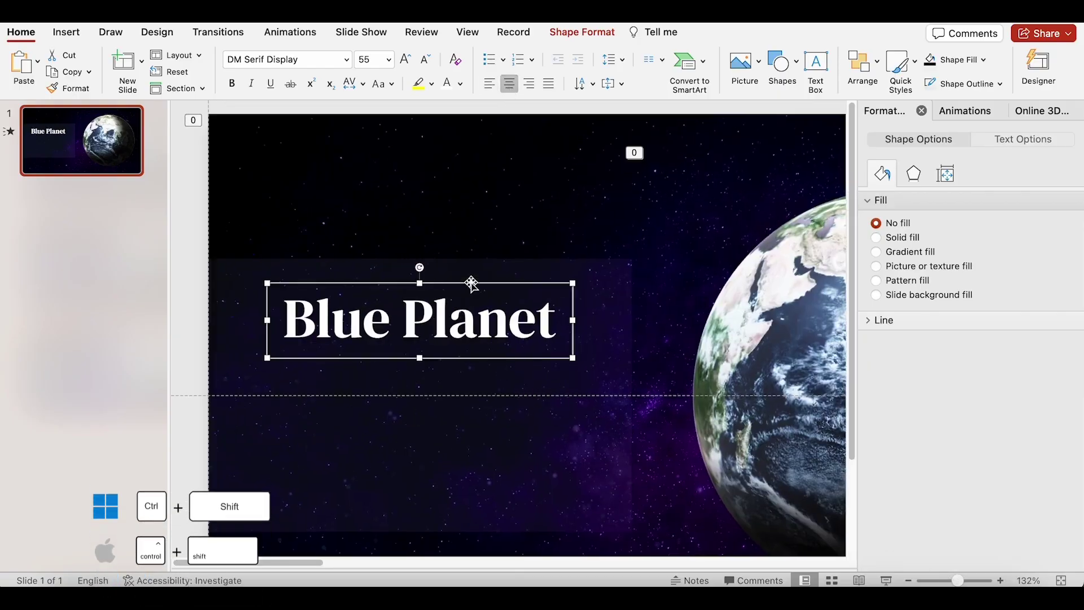
{"action": "left_click_drag", "start_coordinate": [472, 284], "coordinate": [464, 351]}
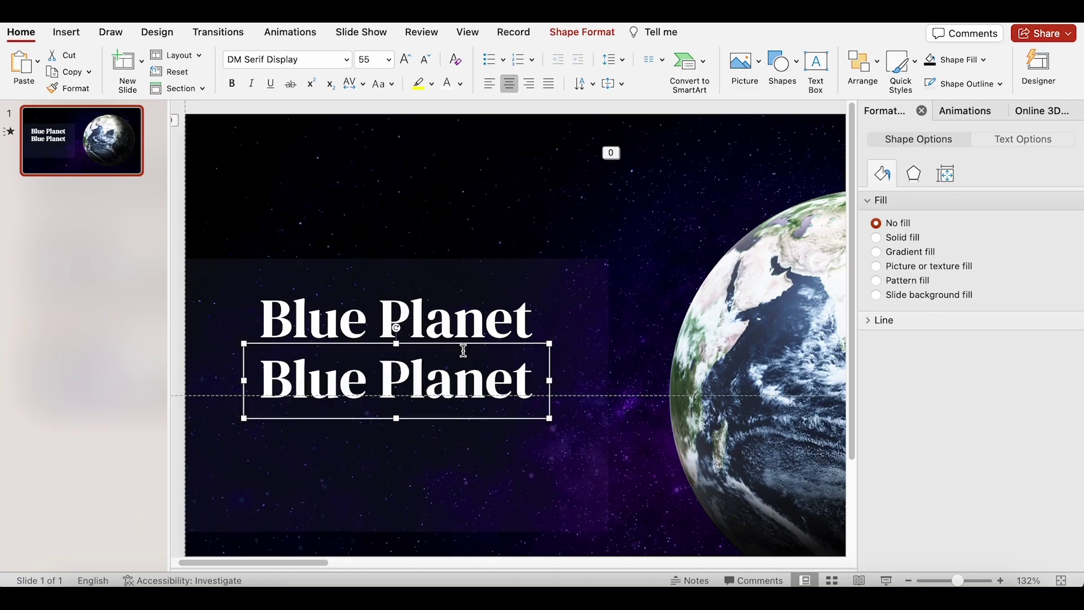
{"action": "triple_click", "coordinate": [410, 375]}
{"action": "type", "text": "Bea"}
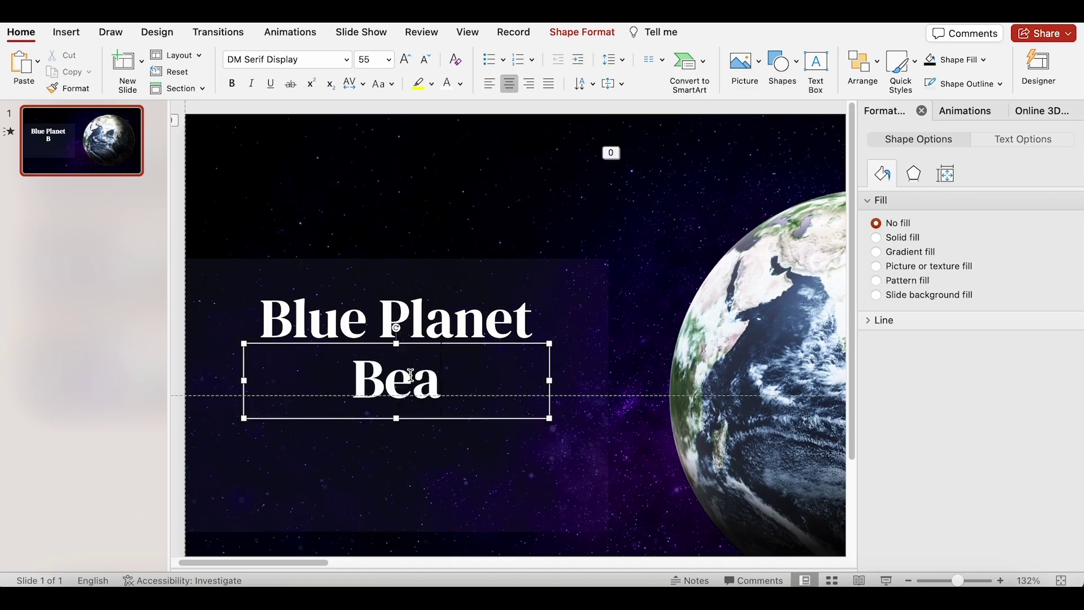
{"action": "type", "text": "uty"}
{"action": "left_click", "coordinate": [620, 190]}
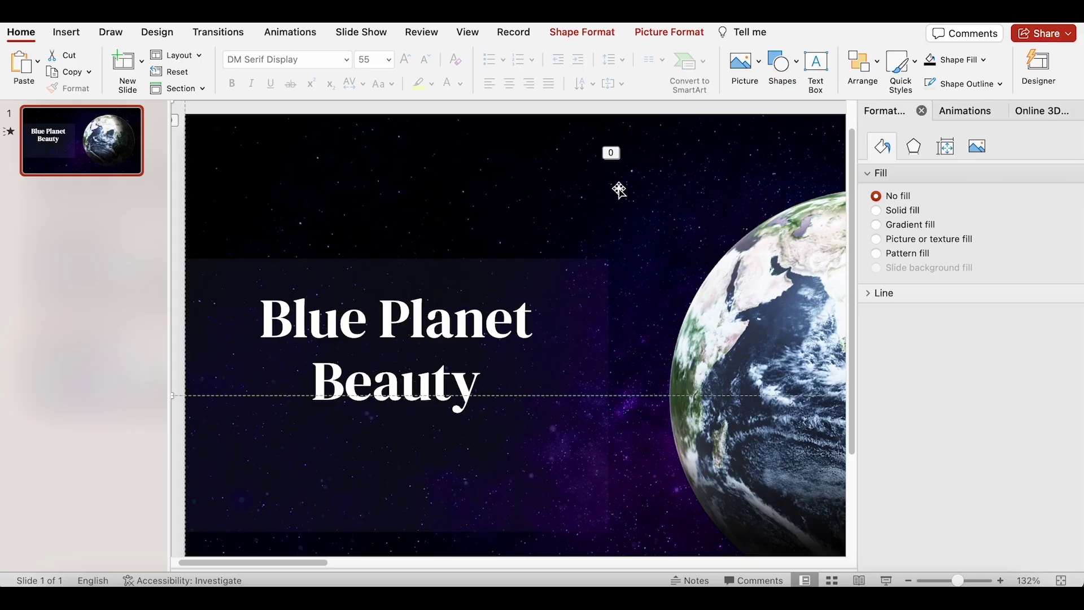
Draw a white horizontal line beneath the title.
{"action": "left_click", "coordinate": [793, 70]}
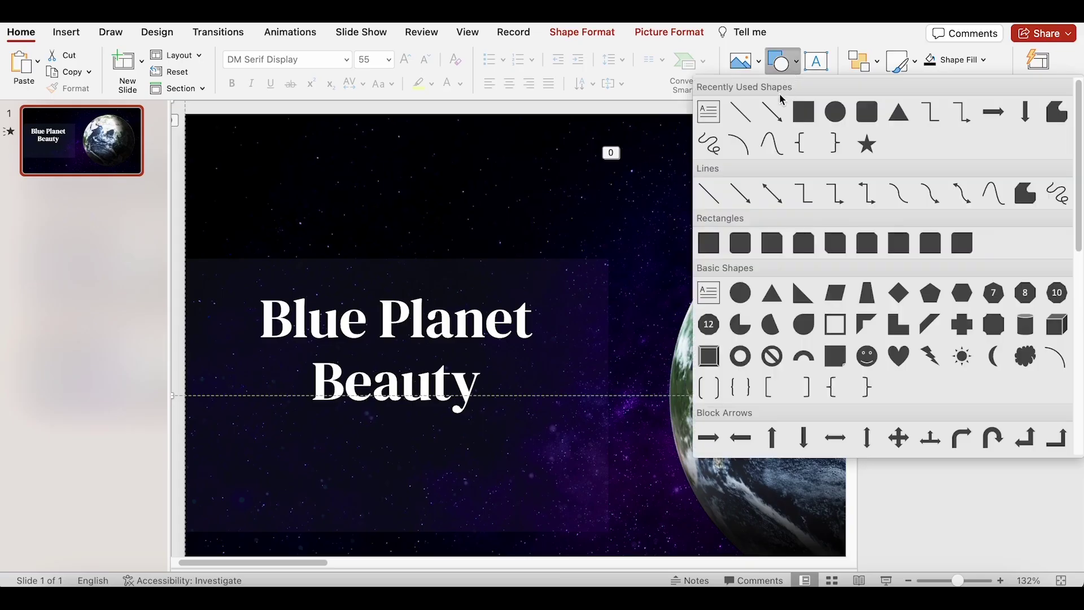
{"action": "left_click", "coordinate": [742, 111]}
{"action": "key", "text": "shift"}
{"action": "left_click_drag", "start_coordinate": [286, 427], "coordinate": [508, 429]}
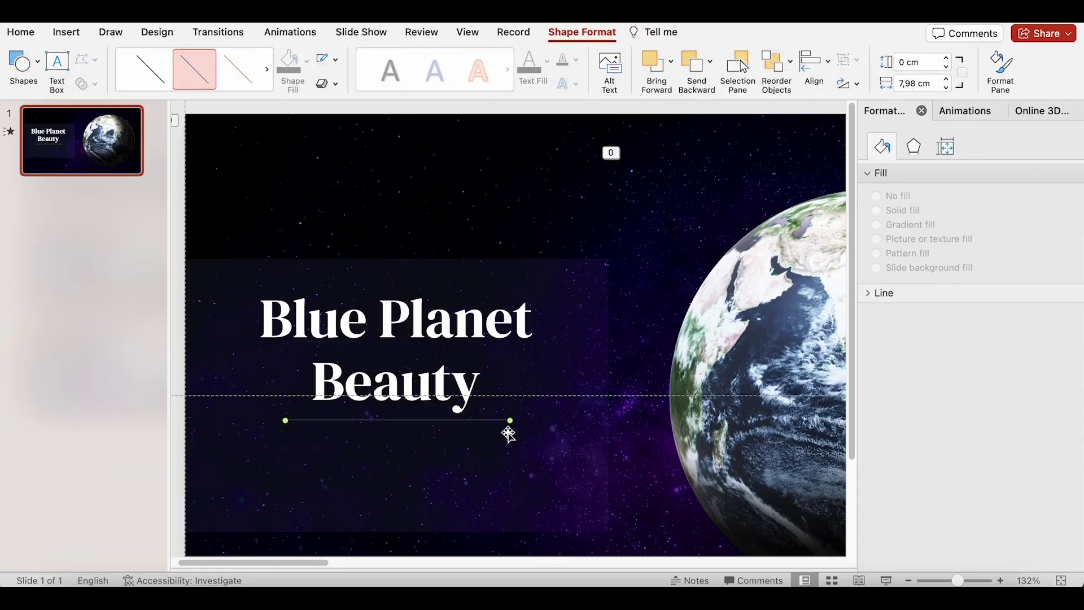
{"action": "left_click", "coordinate": [336, 58]}
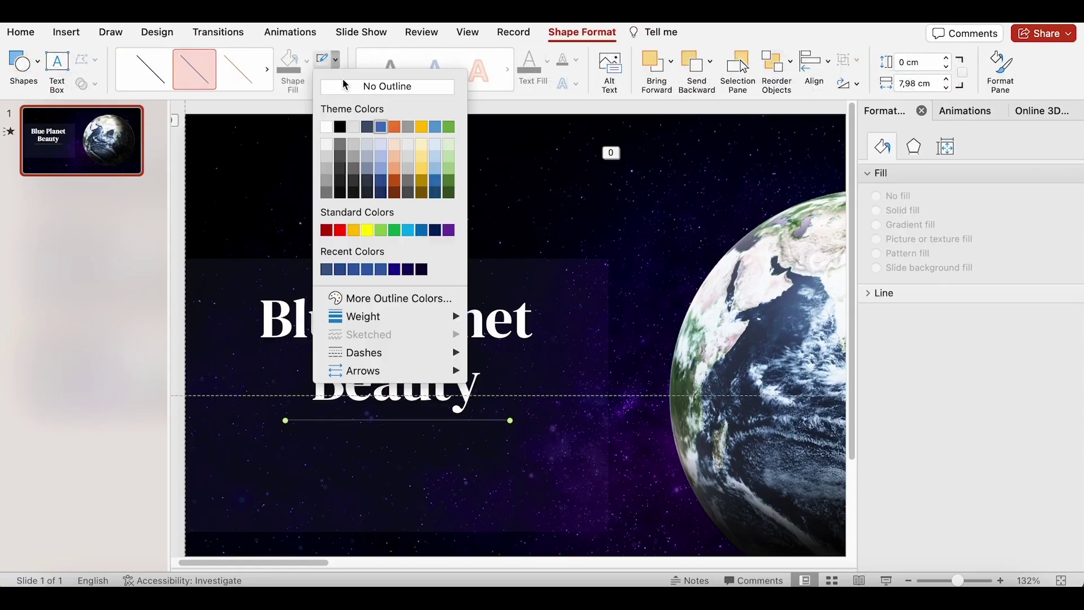
{"action": "left_click", "coordinate": [328, 127]}
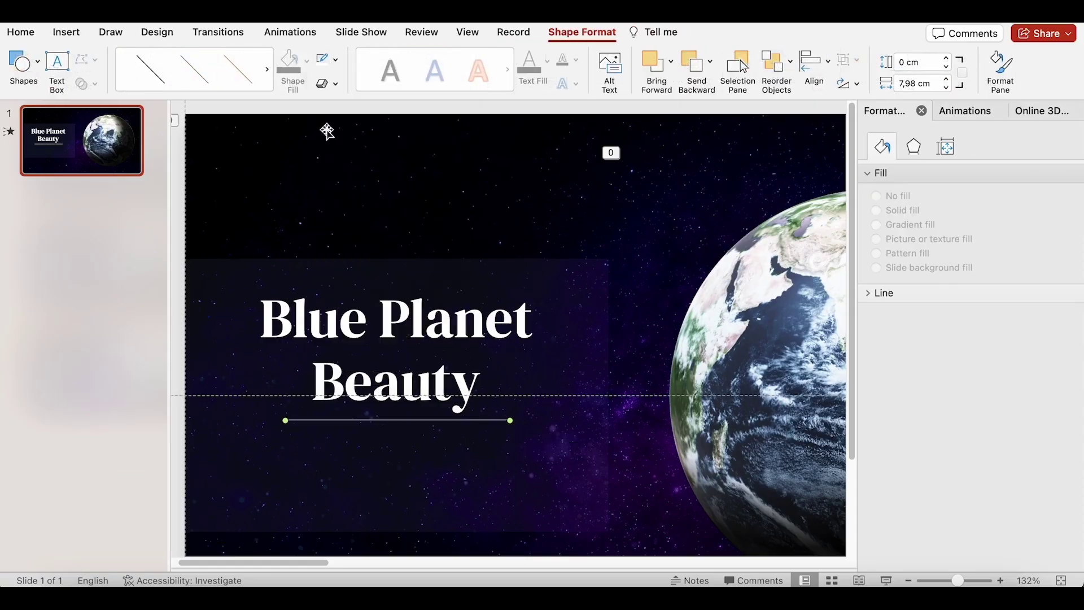
Set the divider line's width to 1,2 pt.
{"action": "left_click", "coordinate": [1000, 68]}
{"action": "left_click", "coordinate": [1014, 401]}
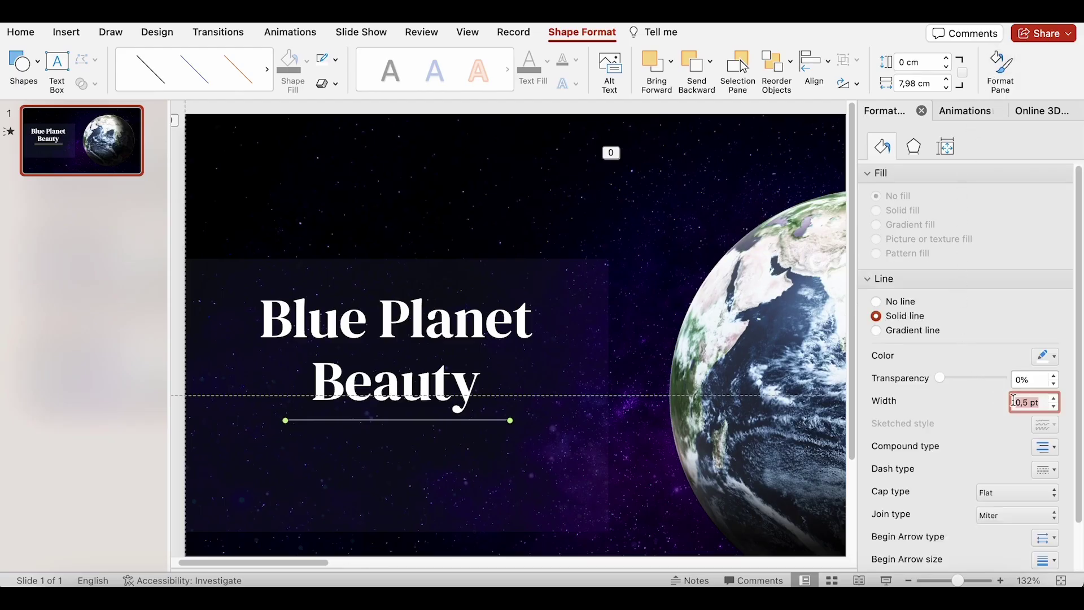
{"action": "type", "text": "1,2"}
{"action": "key", "text": "Return"}
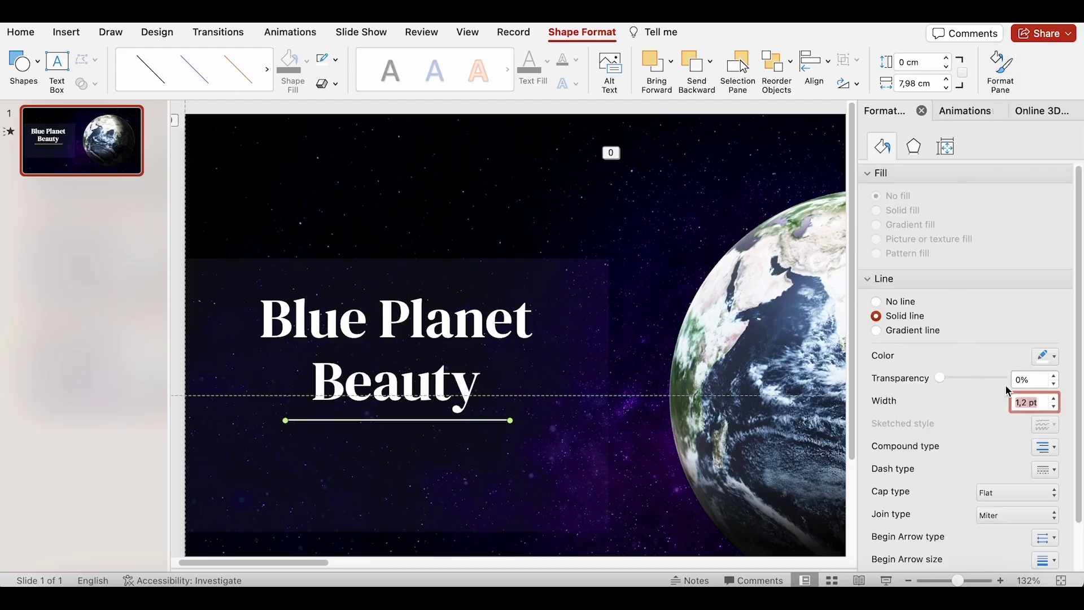
{"action": "left_click", "coordinate": [510, 443]}
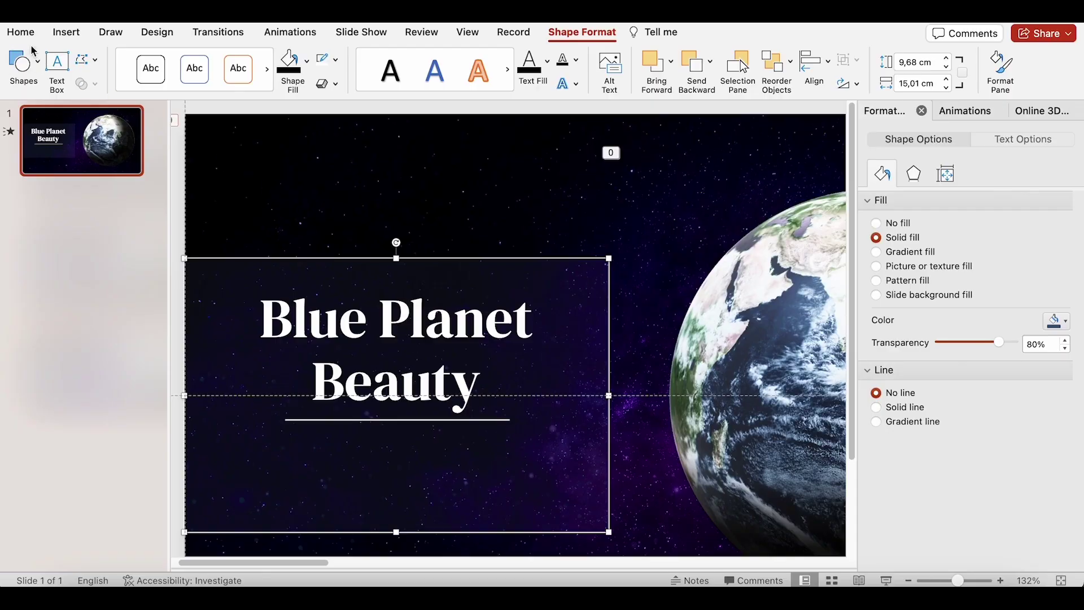
Draw a text box below the divider and type 'Team Project' in white 20 pt.
{"action": "left_click", "coordinate": [20, 33]}
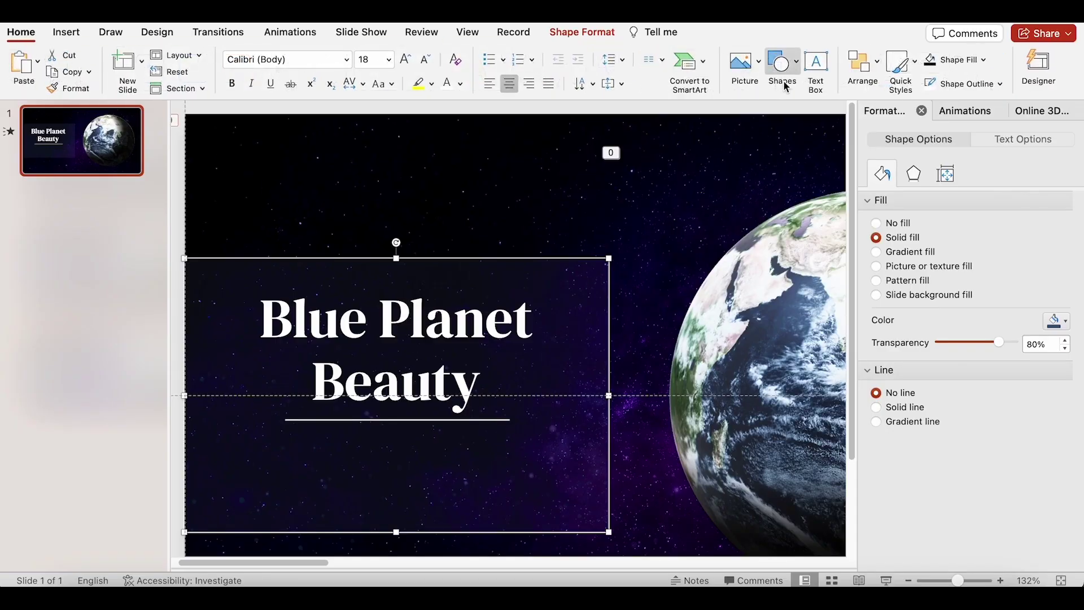
{"action": "left_click", "coordinate": [816, 67]}
{"action": "left_click_drag", "start_coordinate": [287, 442], "coordinate": [503, 466]}
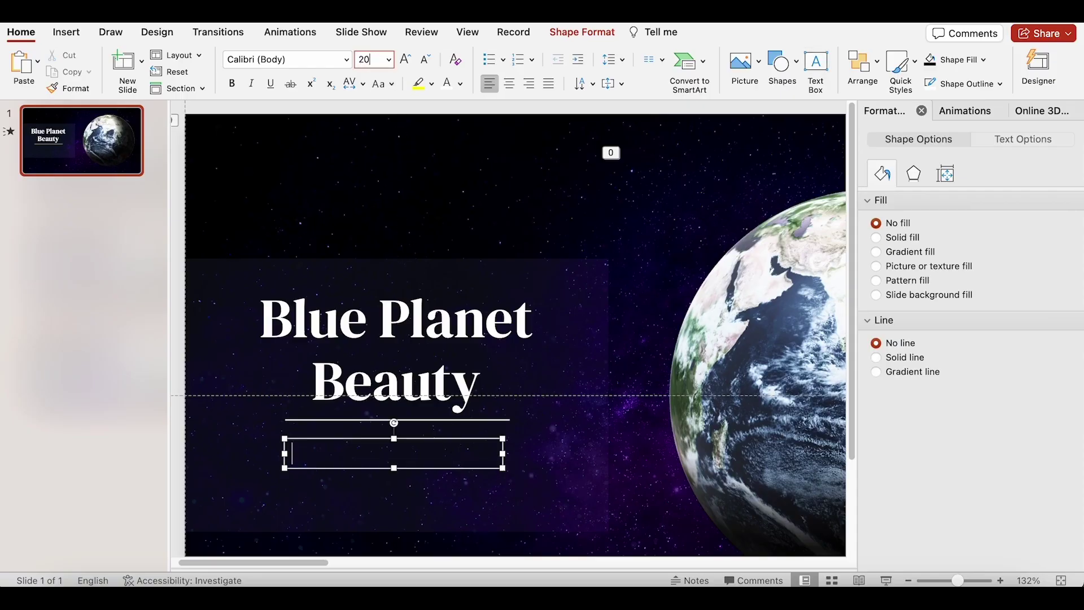
{"action": "key", "text": "Return"}
{"action": "left_click", "coordinate": [461, 83]}
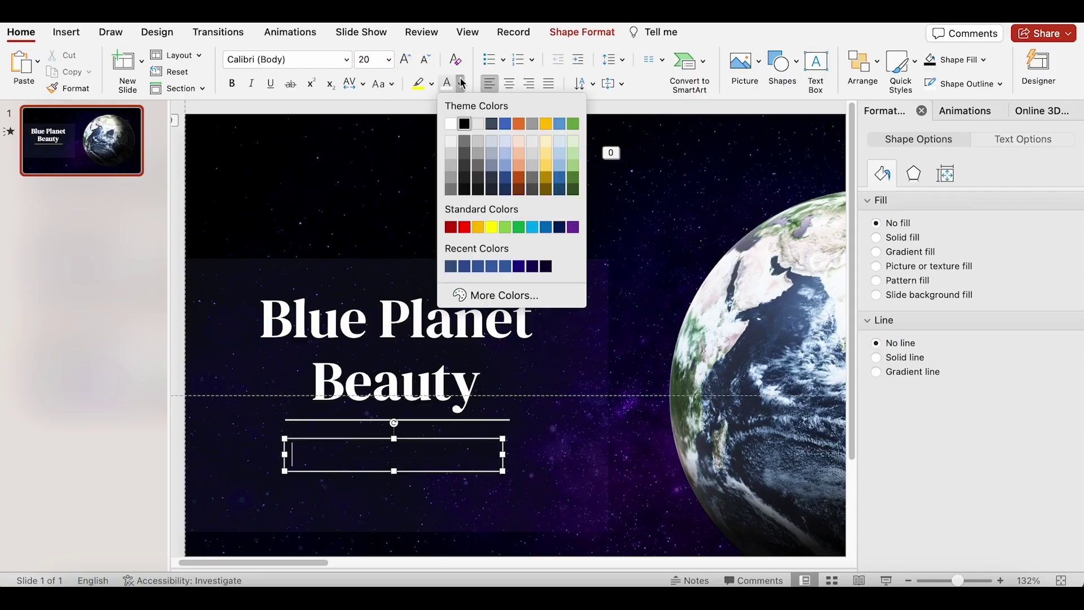
{"action": "left_click", "coordinate": [451, 124]}
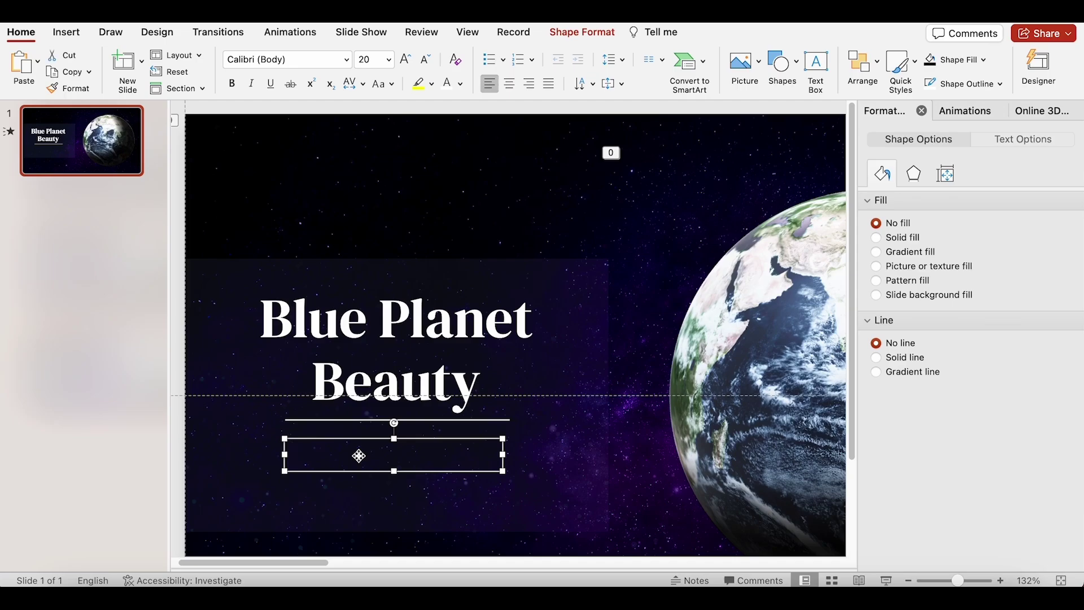
{"action": "type", "text": "Team Project"}
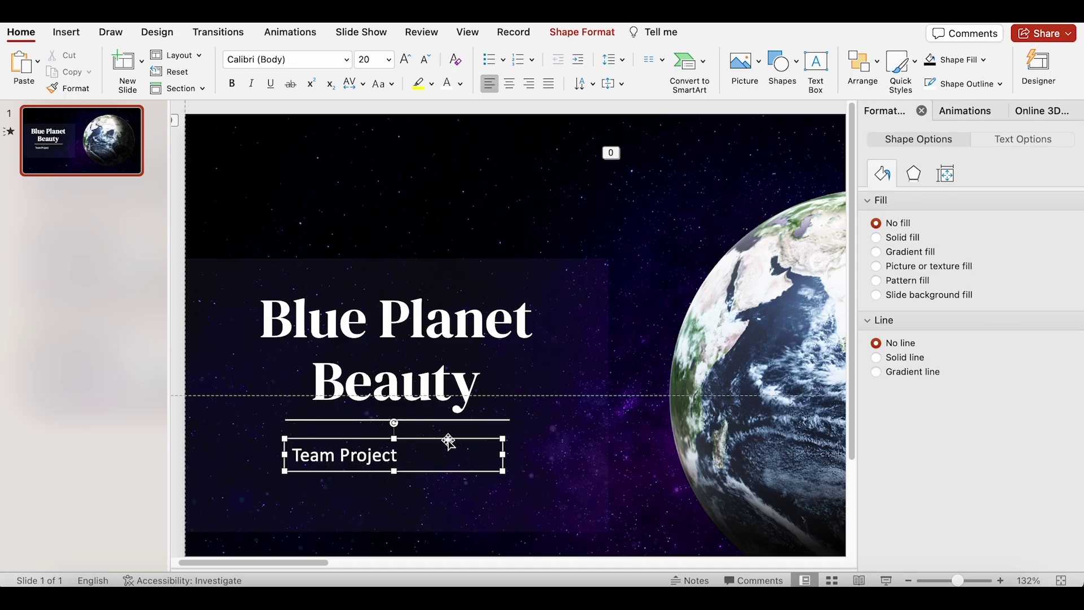
Expand the subtitle's character spacing by 1 and centre its text.
{"action": "left_click", "coordinate": [446, 439]}
{"action": "left_click", "coordinate": [350, 86]}
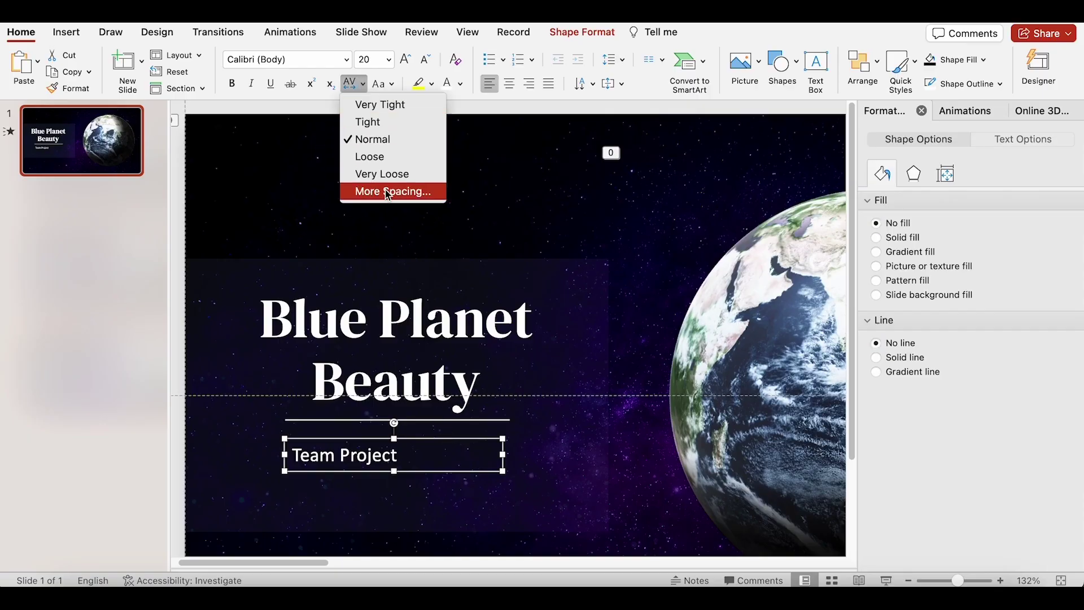
{"action": "left_click", "coordinate": [412, 192]}
{"action": "type", "text": "1"}
{"action": "key", "text": "Return"}
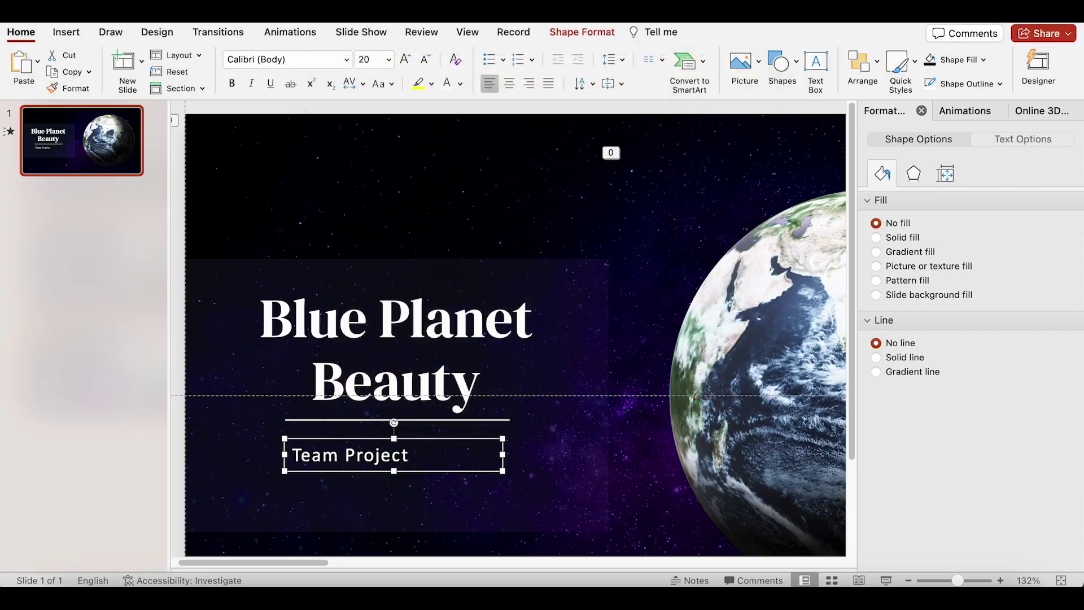
{"action": "left_click", "coordinate": [508, 83]}
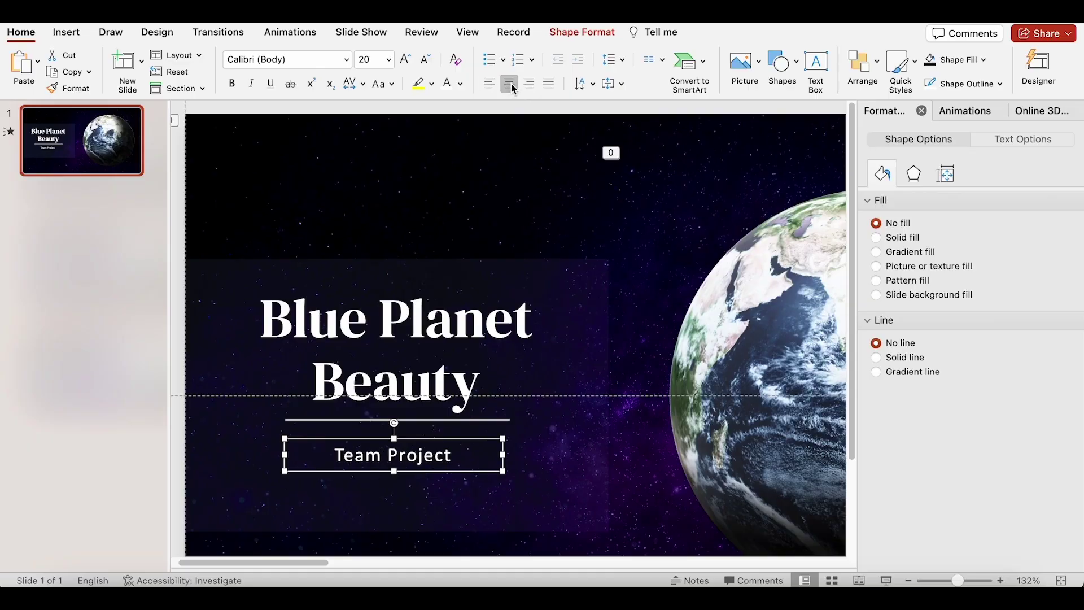
{"action": "left_click", "coordinate": [177, 243]}
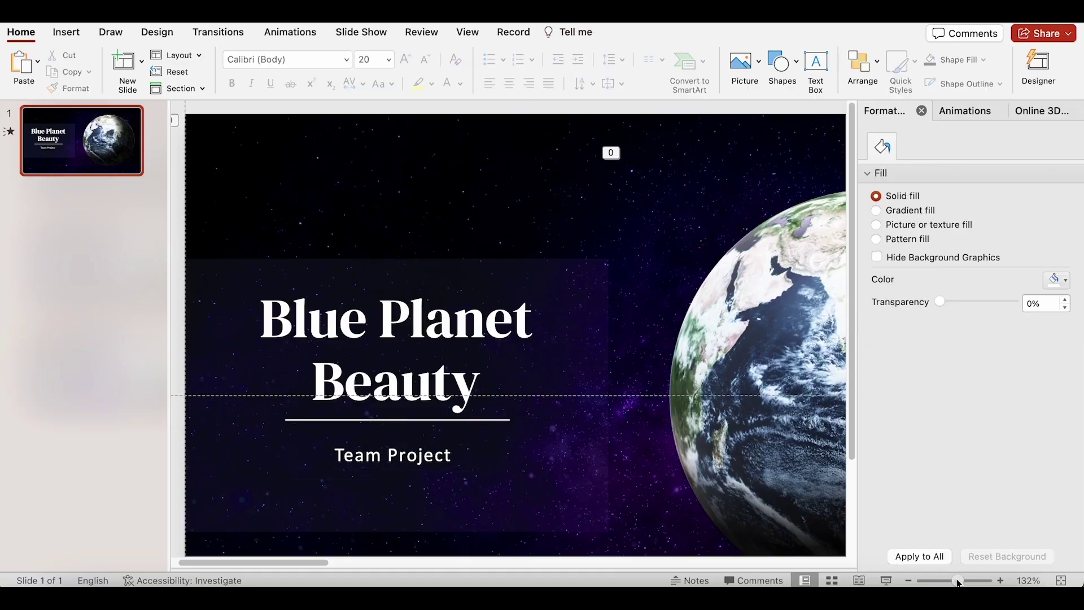
Align the translucent panel, title and subtitle to each other's centres.
{"action": "left_click_drag", "start_coordinate": [957, 581], "coordinate": [949, 581]}
{"action": "left_click_drag", "start_coordinate": [189, 219], "coordinate": [503, 435]}
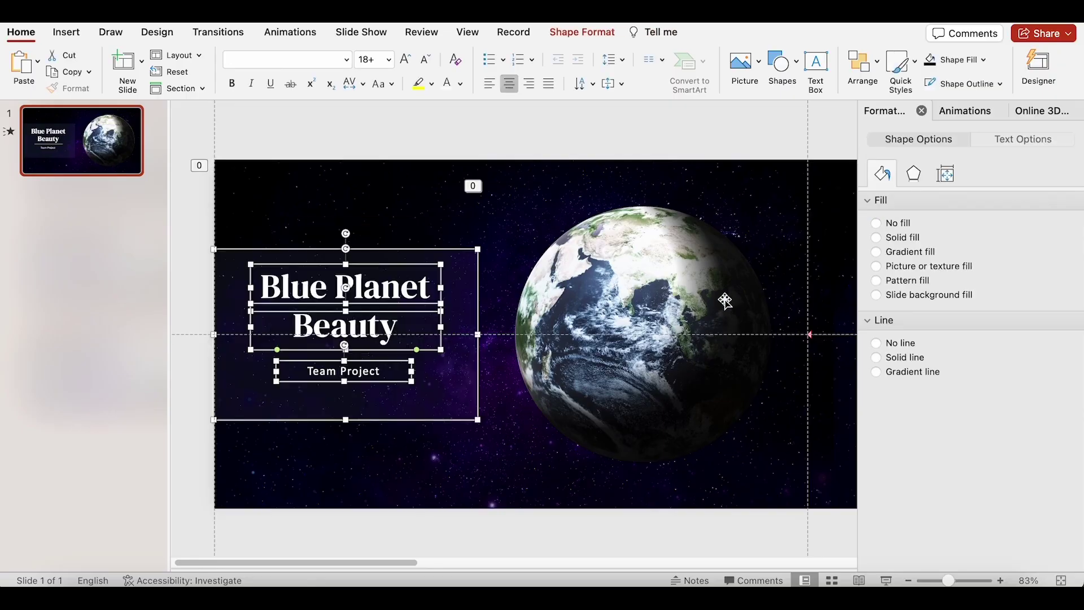
{"action": "left_click", "coordinate": [875, 71]}
{"action": "mouse_move", "coordinate": [915, 331]}
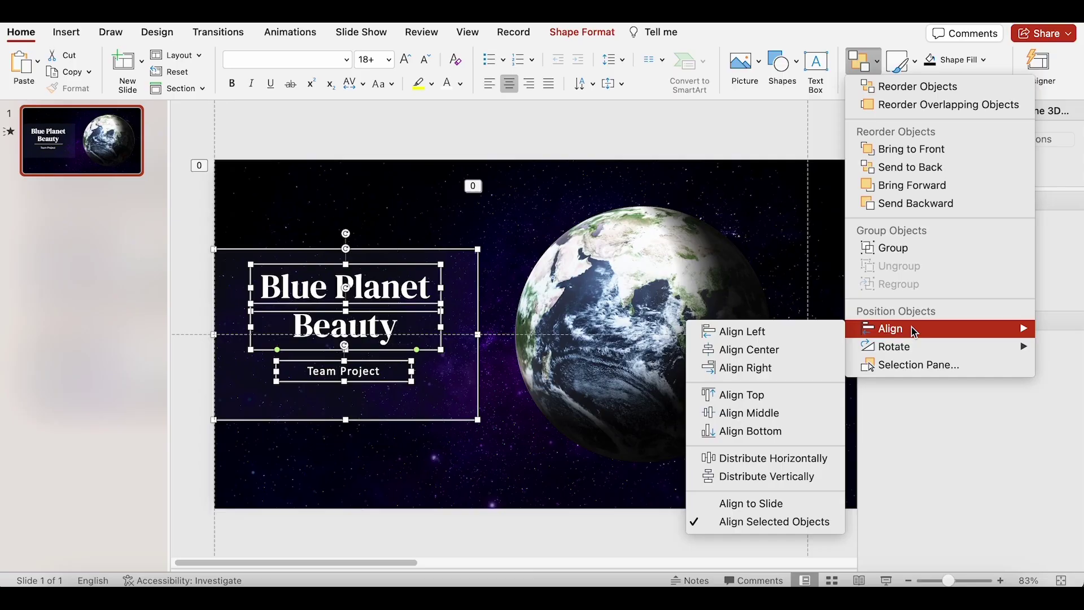
{"action": "left_click", "coordinate": [789, 348]}
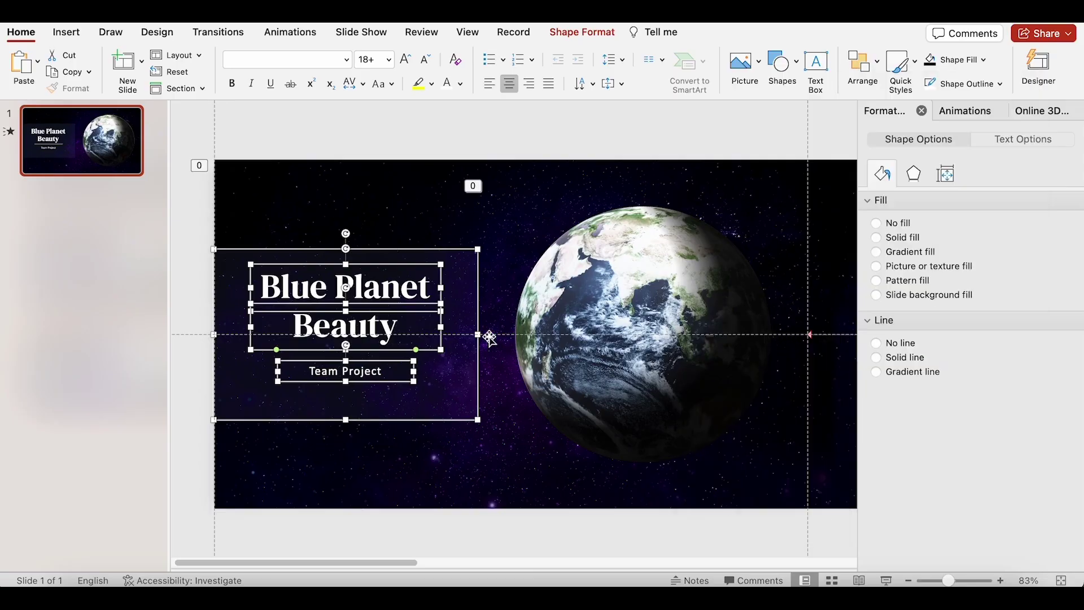
Move the title, divider and subtitle slightly lower on the panel.
{"action": "left_click", "coordinate": [192, 345]}
{"action": "scroll", "coordinate": [232, 243], "scroll_direction": "up", "scroll_amount": 5}
{"action": "left_click_drag", "start_coordinate": [172, 236], "coordinate": [531, 426]}
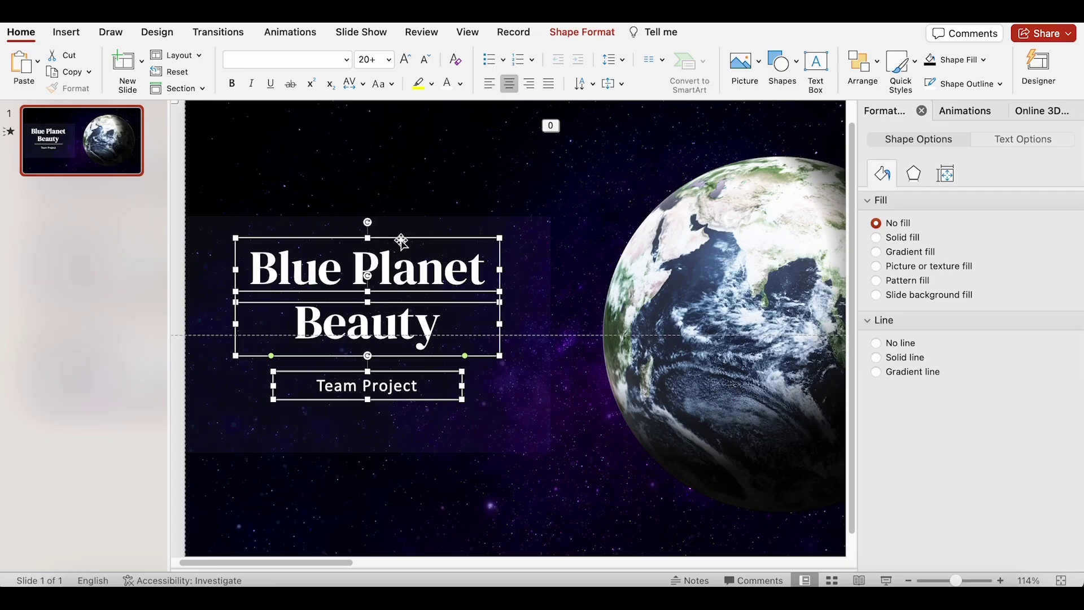
{"action": "left_click_drag", "start_coordinate": [402, 241], "coordinate": [400, 251]}
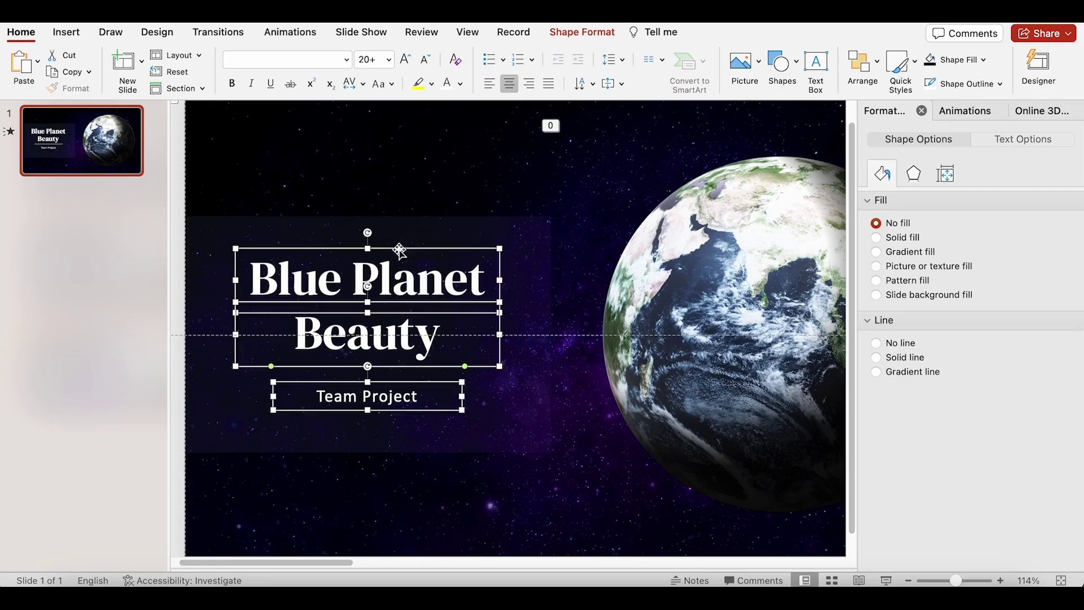
{"action": "left_click", "coordinate": [179, 428]}
Colour the word 'Blue' in the title blue, leaving 'Planet Beauty' white.
{"action": "left_click", "coordinate": [330, 279]}
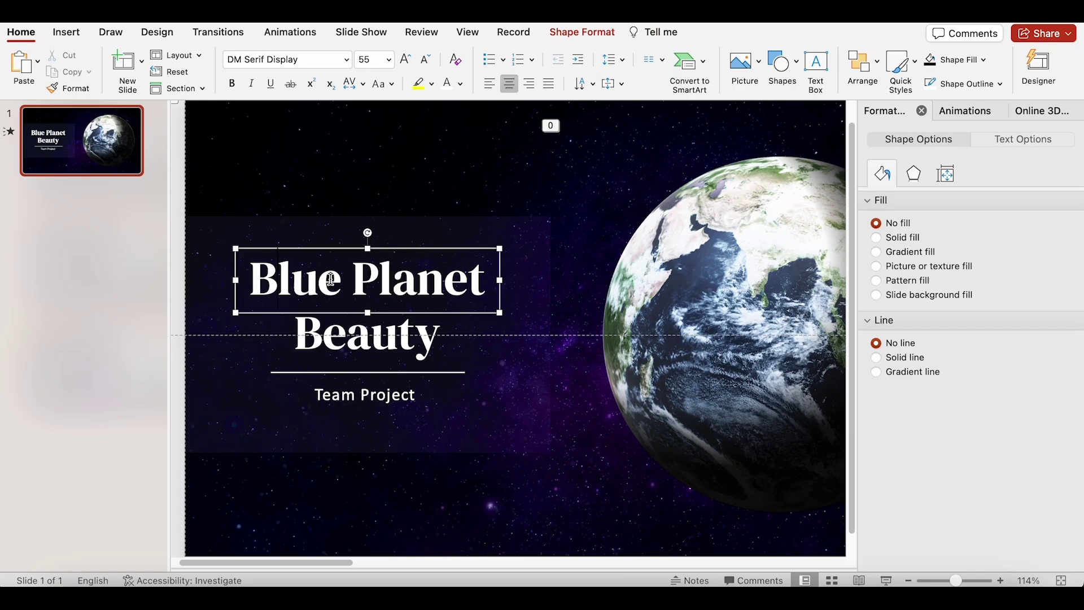
{"action": "left_click_drag", "start_coordinate": [337, 277], "coordinate": [207, 271]}
{"action": "left_click", "coordinate": [460, 84]}
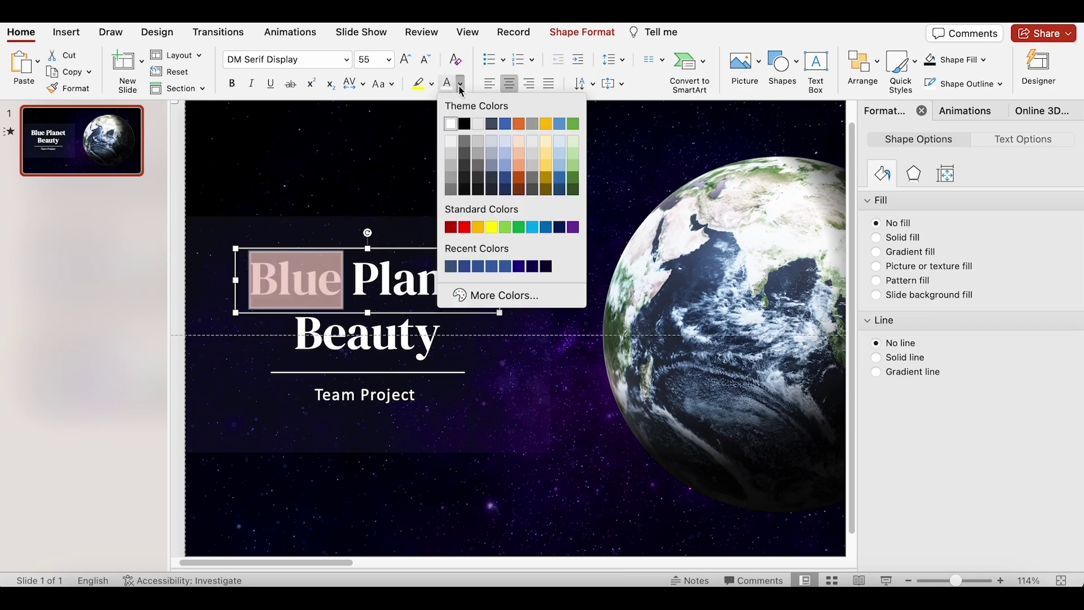
{"action": "left_click", "coordinate": [534, 227]}
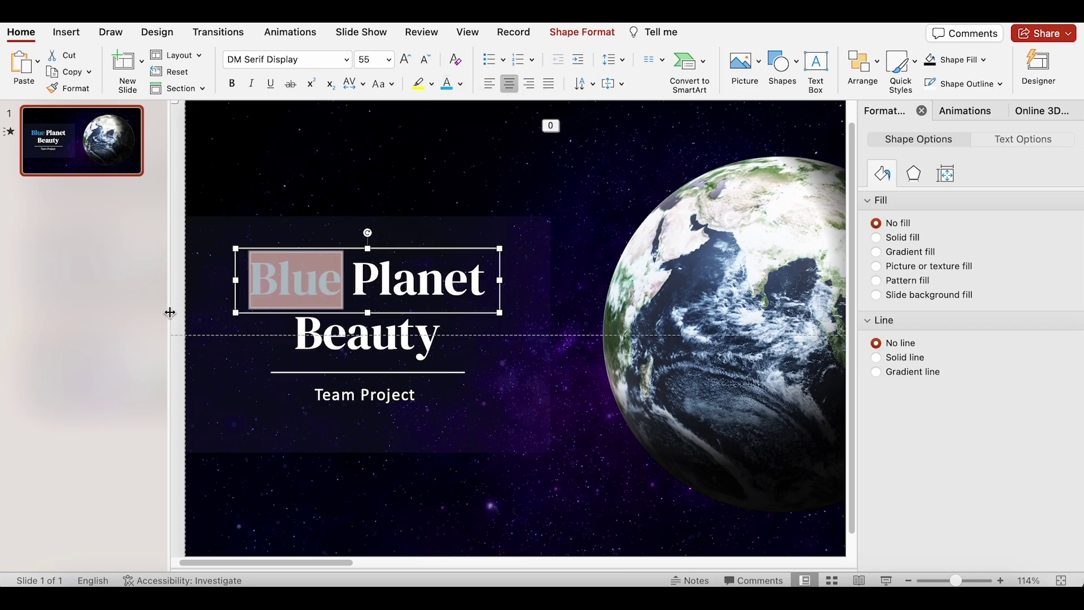
{"action": "left_click", "coordinate": [174, 315]}
{"action": "scroll", "coordinate": [769, 520], "scroll_direction": "down", "scroll_amount": 1}
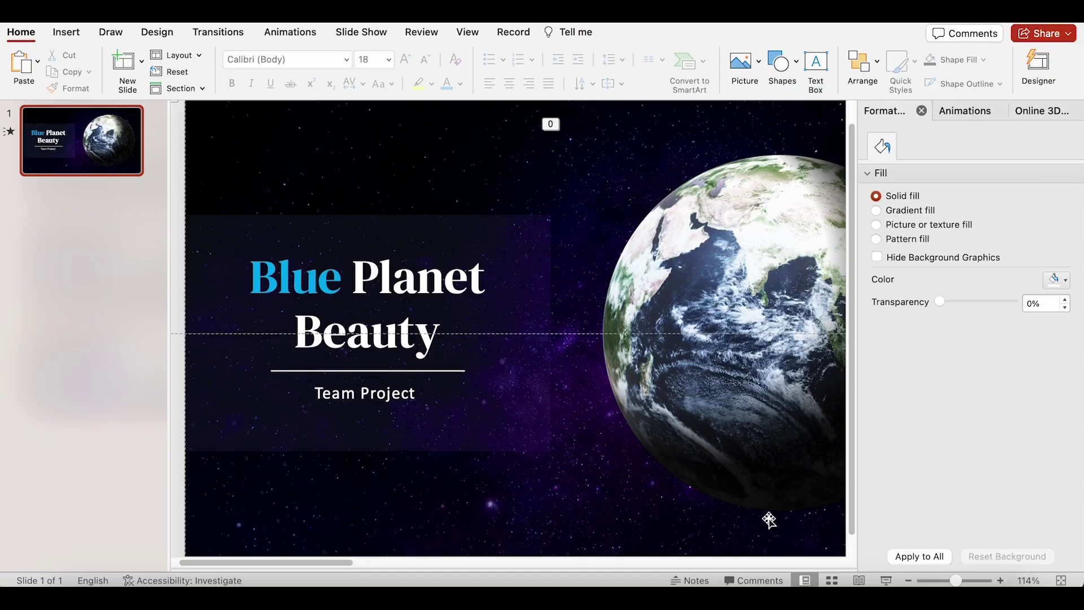
Apply a Wipe entrance from the left to the translucent panel.
{"action": "left_click", "coordinate": [516, 430]}
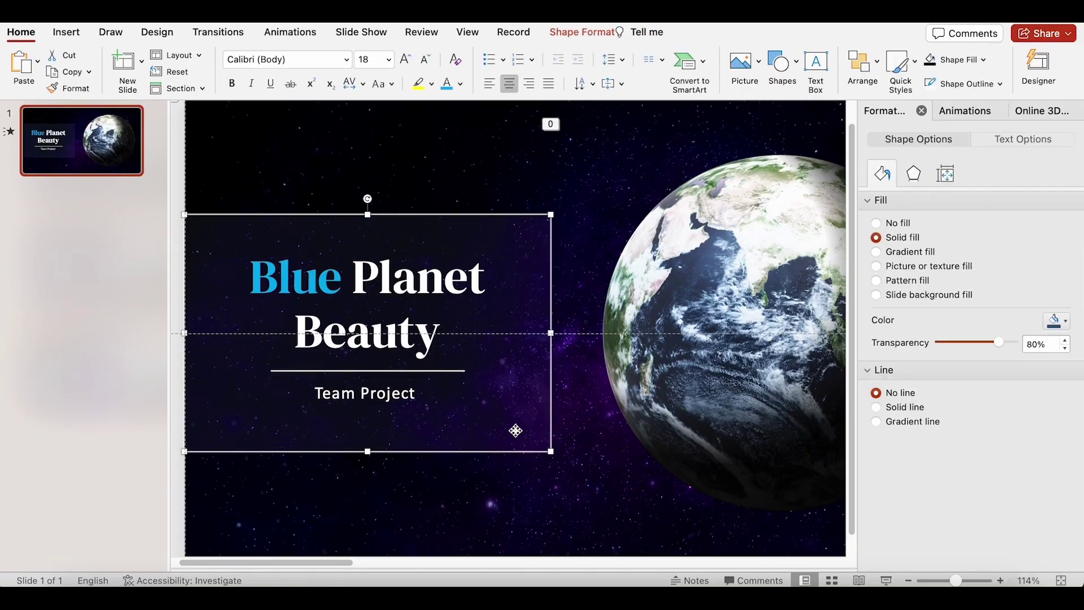
{"action": "left_click", "coordinate": [300, 35]}
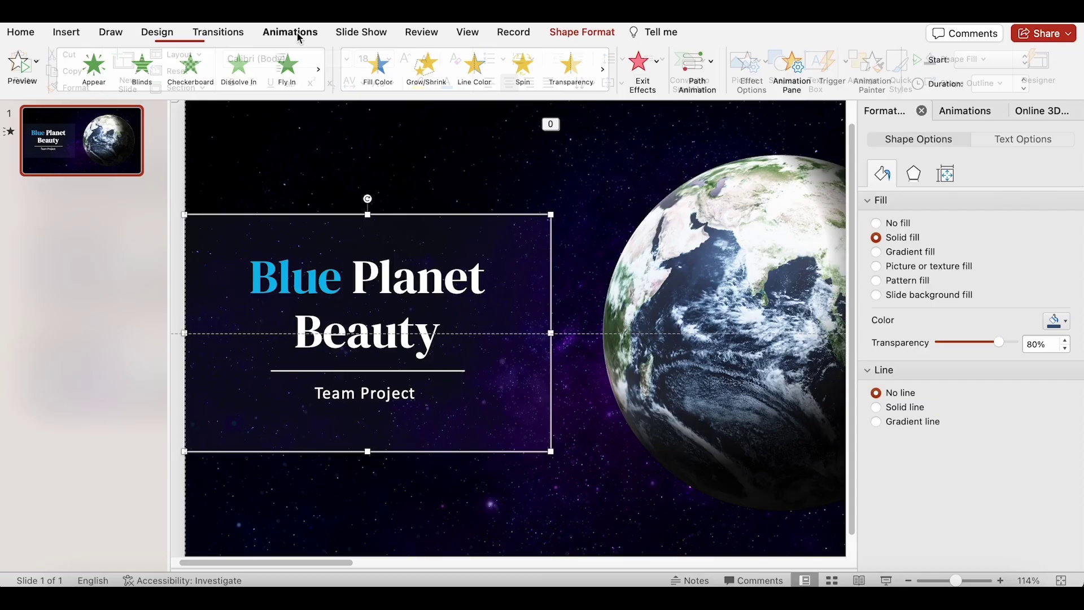
{"action": "left_click", "coordinate": [195, 96]}
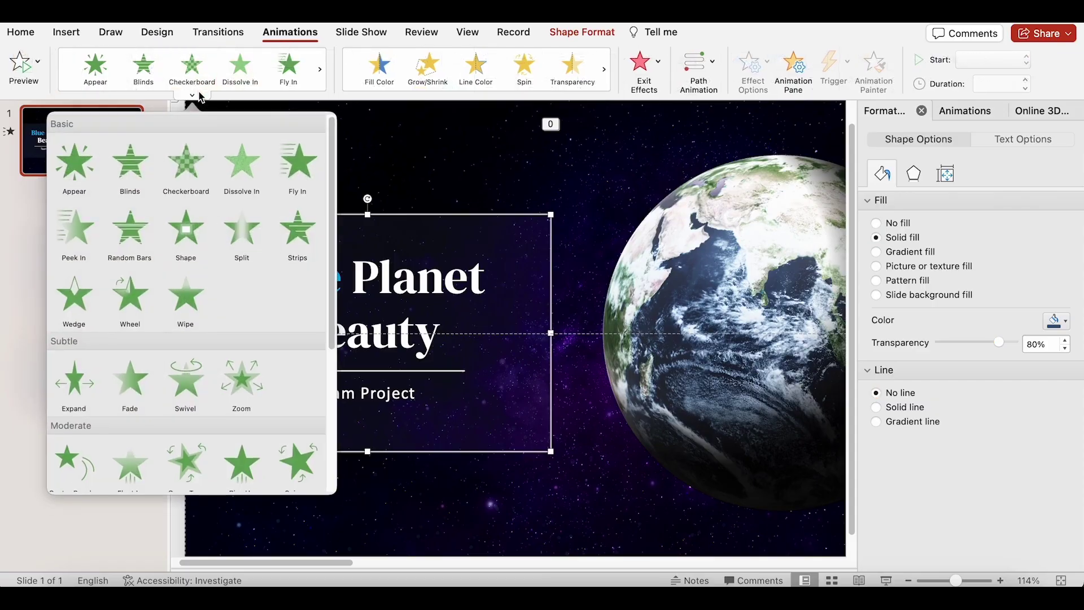
{"action": "left_click", "coordinate": [187, 292]}
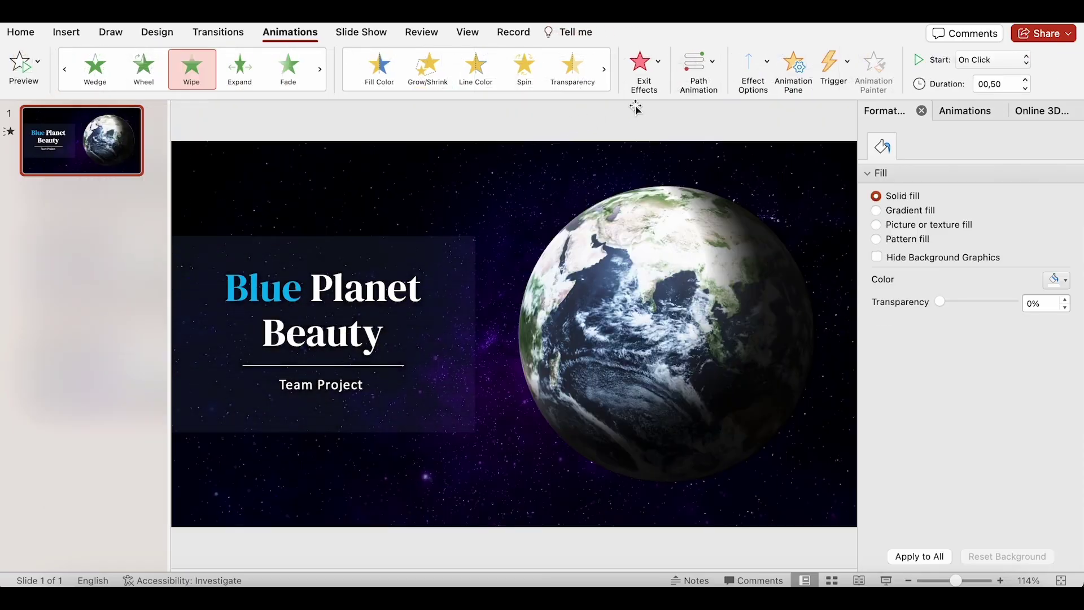
{"action": "left_click", "coordinate": [752, 63]}
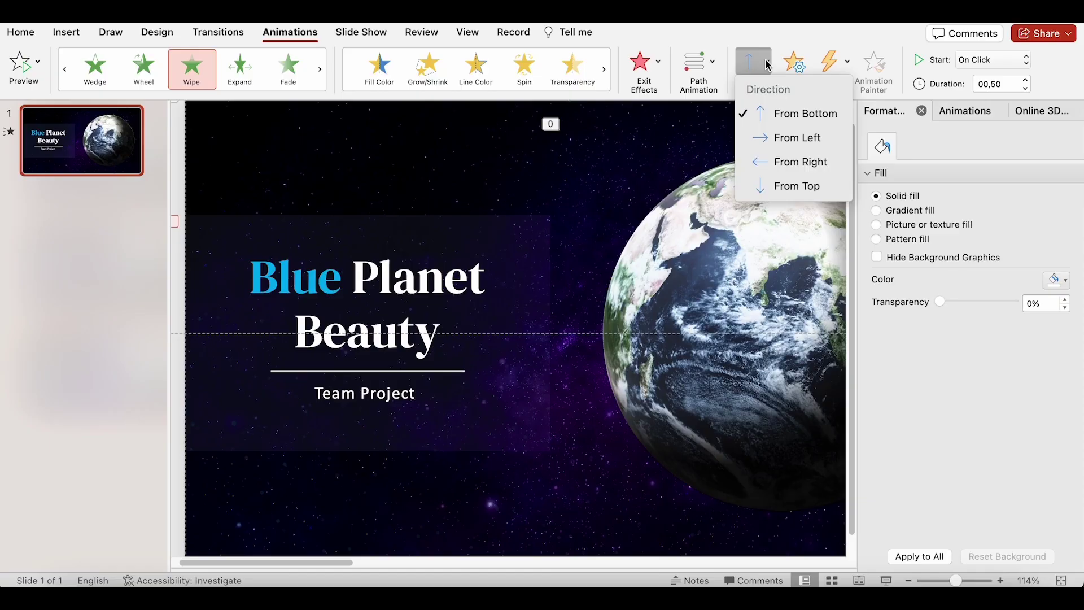
{"action": "left_click", "coordinate": [772, 138]}
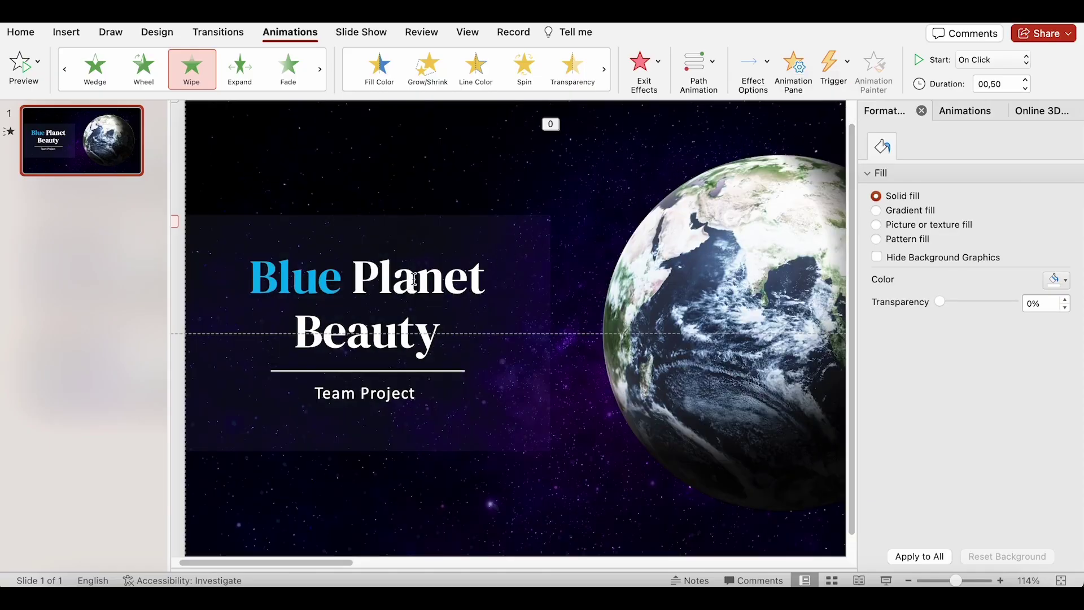
{"action": "left_click", "coordinate": [415, 280]}
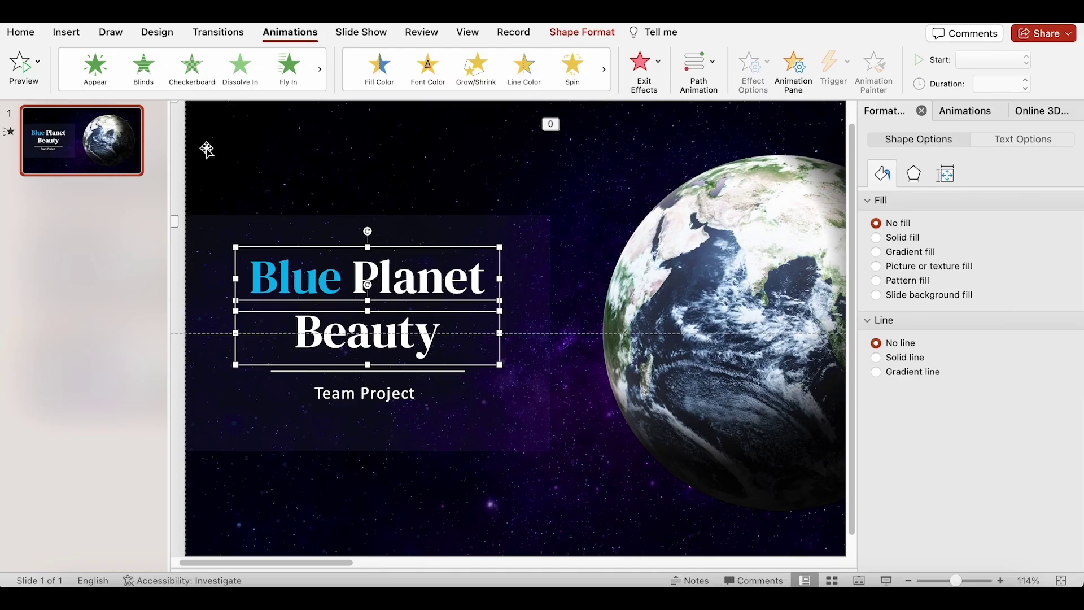
Apply a Split entrance with Horizontal Out direction to the title.
{"action": "left_click", "coordinate": [192, 95]}
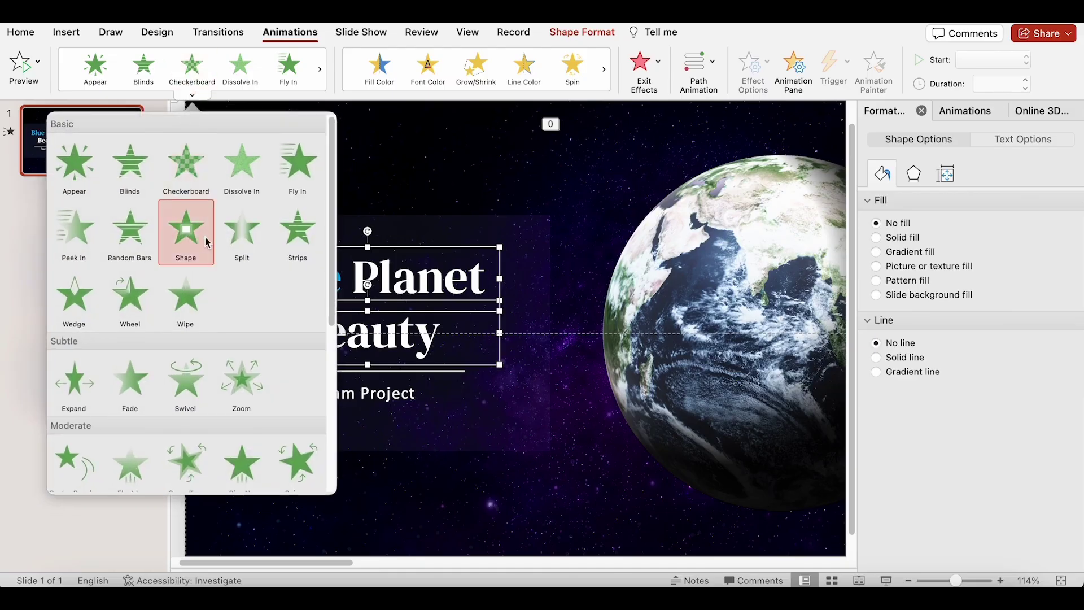
{"action": "left_click", "coordinate": [242, 235]}
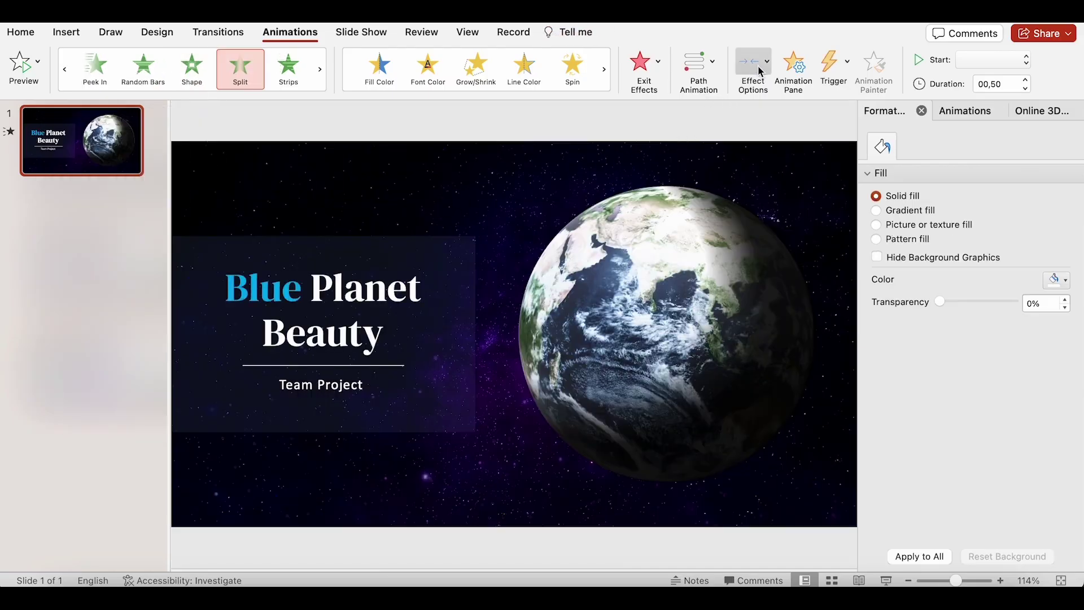
{"action": "left_click", "coordinate": [760, 70]}
{"action": "left_click", "coordinate": [784, 134]}
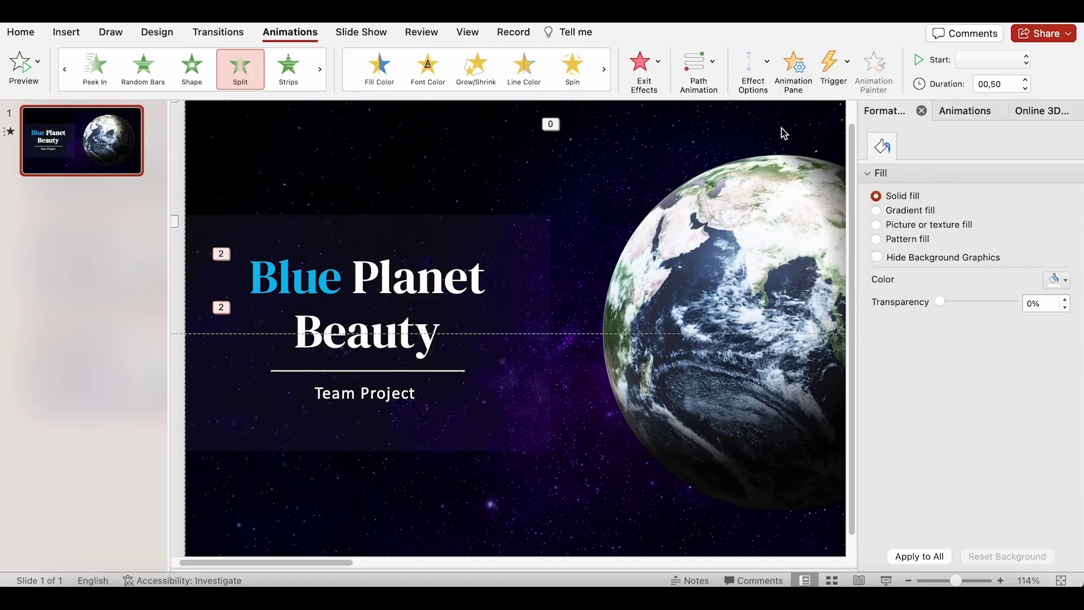
Set the title animations to start after the previous one with a 0,75 s duration.
{"action": "left_click", "coordinate": [795, 71]}
{"action": "left_click", "coordinate": [794, 71]}
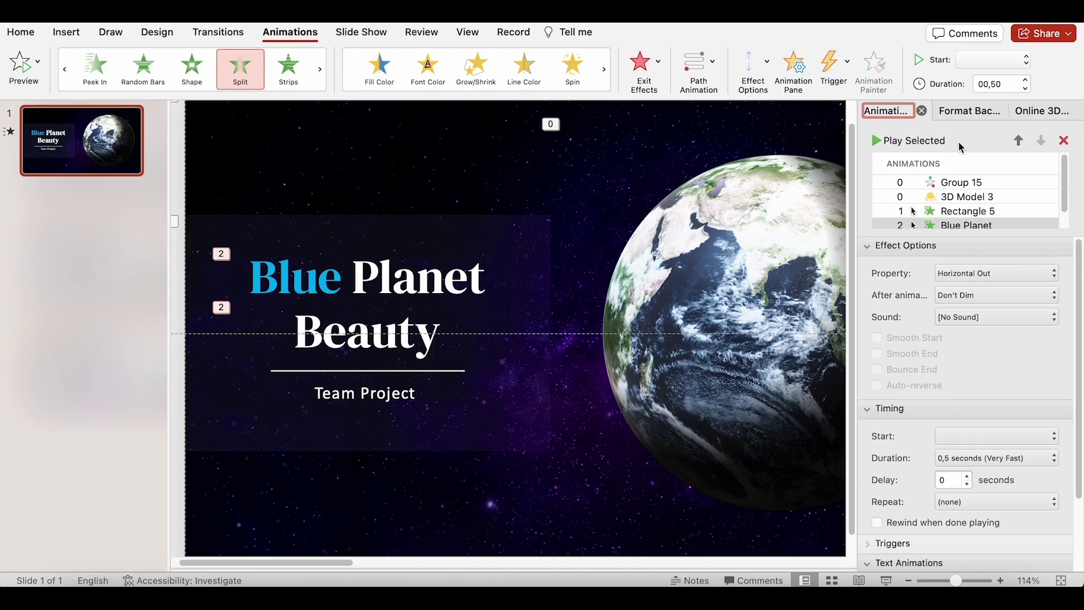
{"action": "scroll", "coordinate": [1005, 203], "scroll_direction": "down", "scroll_amount": 1}
{"action": "left_click", "coordinate": [1004, 207]}
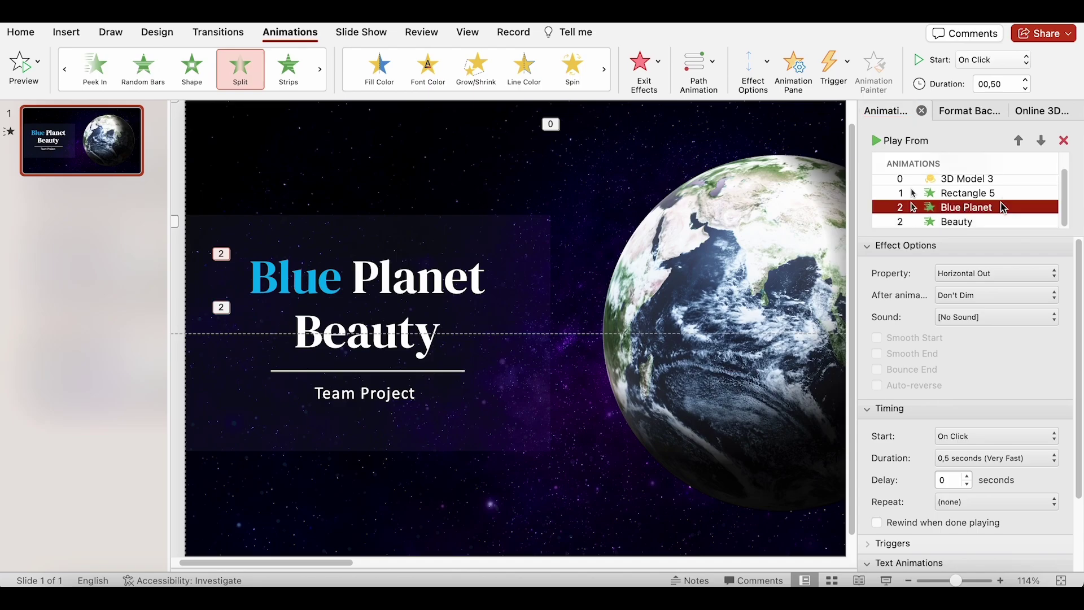
{"action": "left_click", "coordinate": [992, 59]}
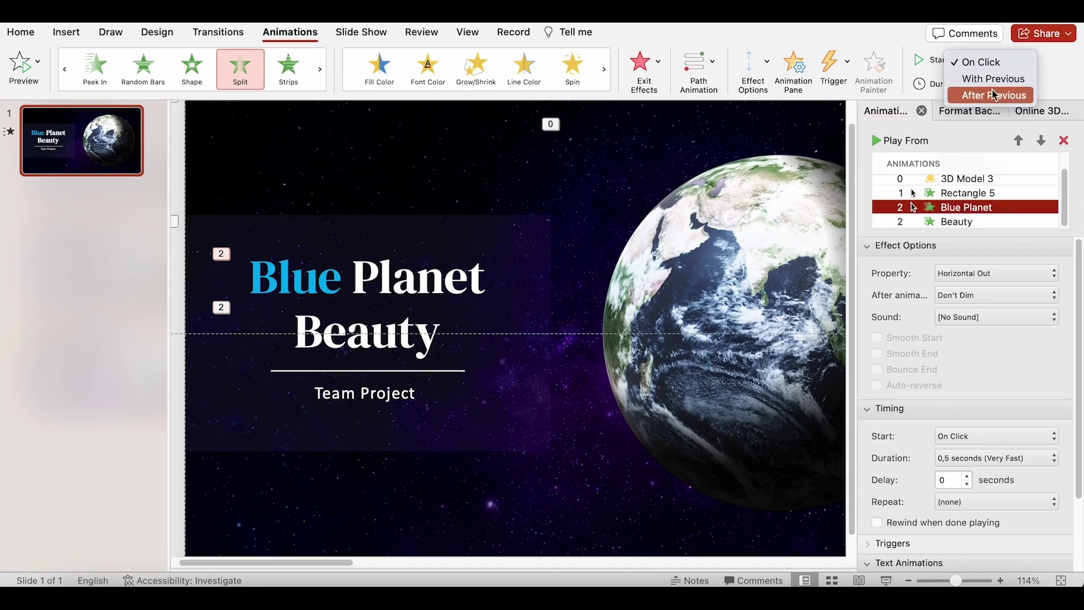
{"action": "left_click", "coordinate": [989, 95]}
{"action": "left_click_drag", "start_coordinate": [1010, 85], "coordinate": [953, 85]}
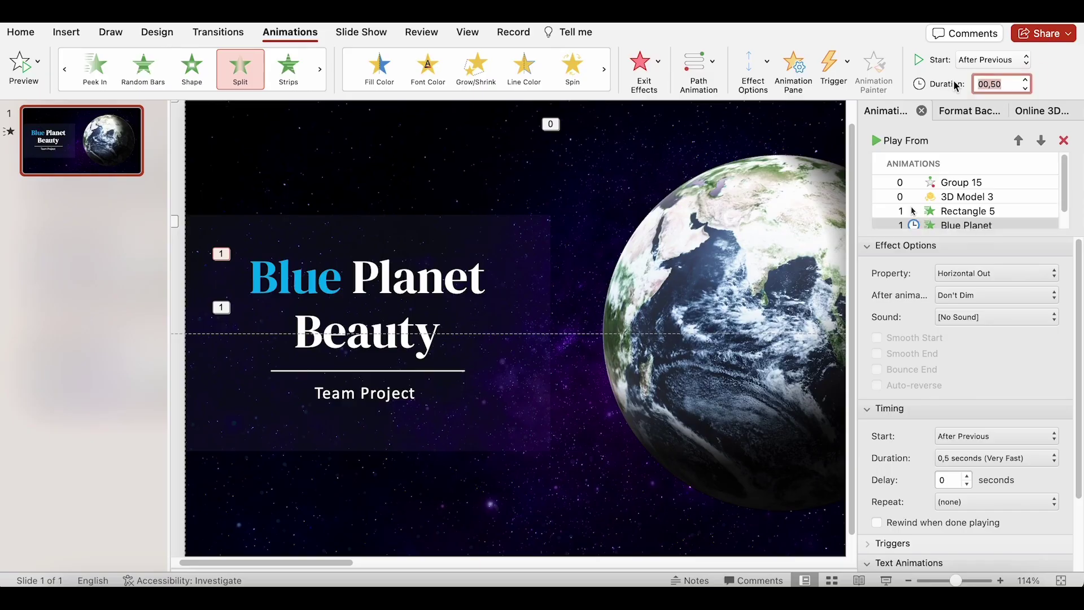
{"action": "type", "text": "0,"}
{"action": "scroll", "coordinate": [988, 209], "scroll_direction": "down", "scroll_amount": 1}
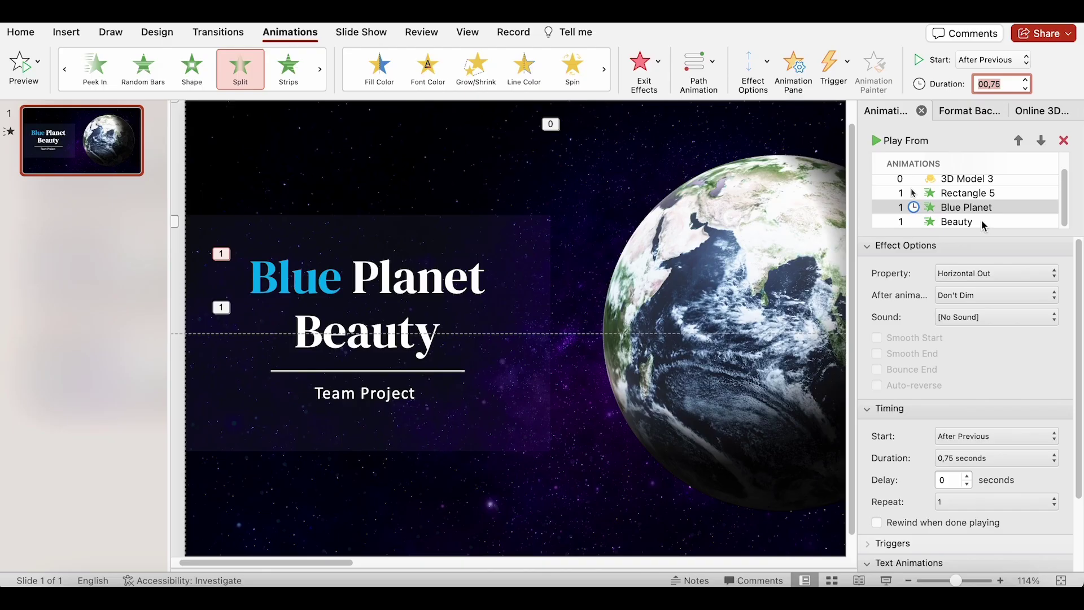
{"action": "left_click", "coordinate": [969, 224]}
{"action": "scroll", "coordinate": [972, 213], "scroll_direction": "up", "scroll_amount": 1}
{"action": "left_click_drag", "start_coordinate": [1011, 84], "coordinate": [976, 79]}
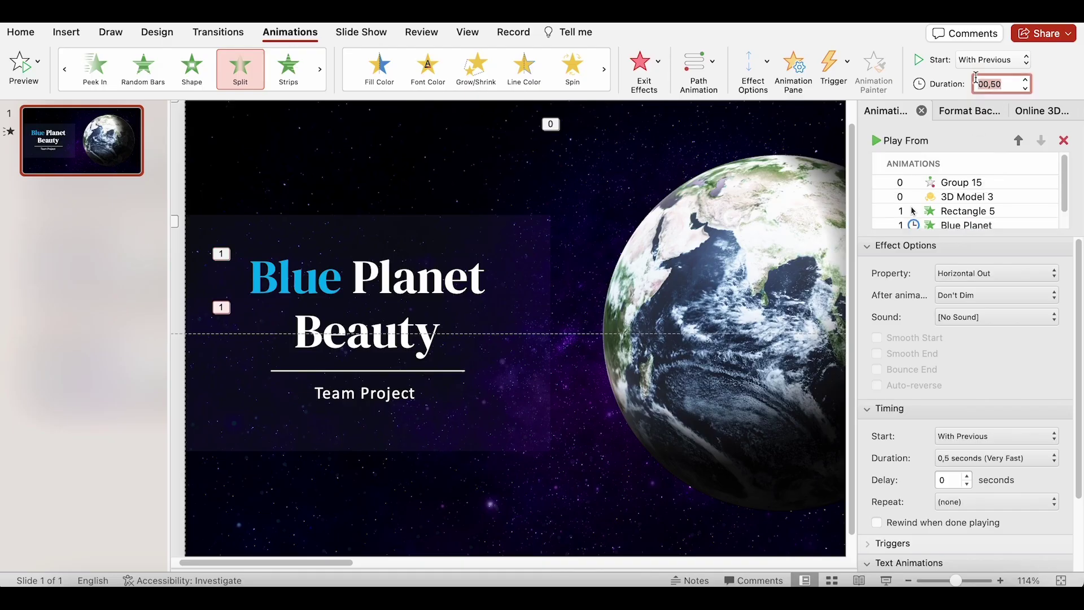
{"action": "type", "text": "0,75"}
{"action": "key", "text": "Return"}
Make both title animations animate the text by letter.
{"action": "left_click", "coordinate": [974, 208]}
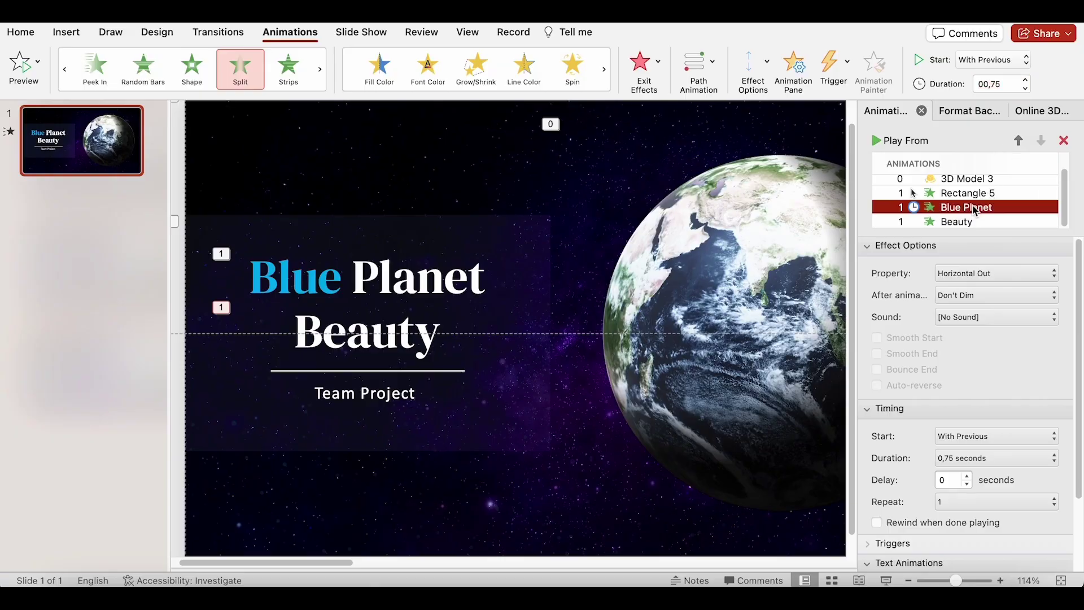
{"action": "left_click", "coordinate": [974, 222], "text": "shift"}
{"action": "scroll", "coordinate": [980, 458], "scroll_direction": "down", "scroll_amount": 3}
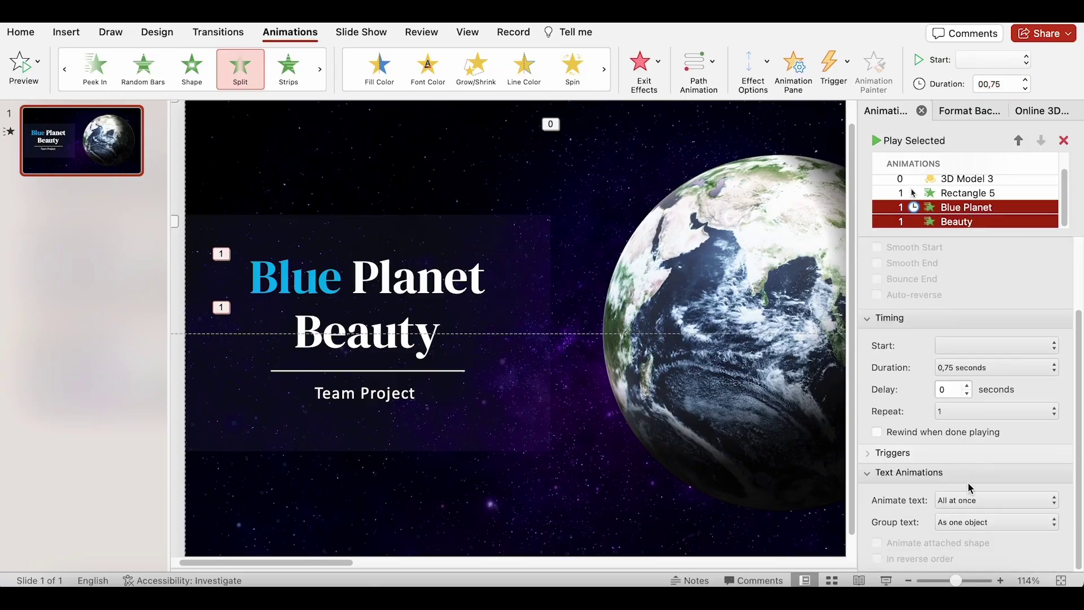
{"action": "left_click", "coordinate": [967, 500]}
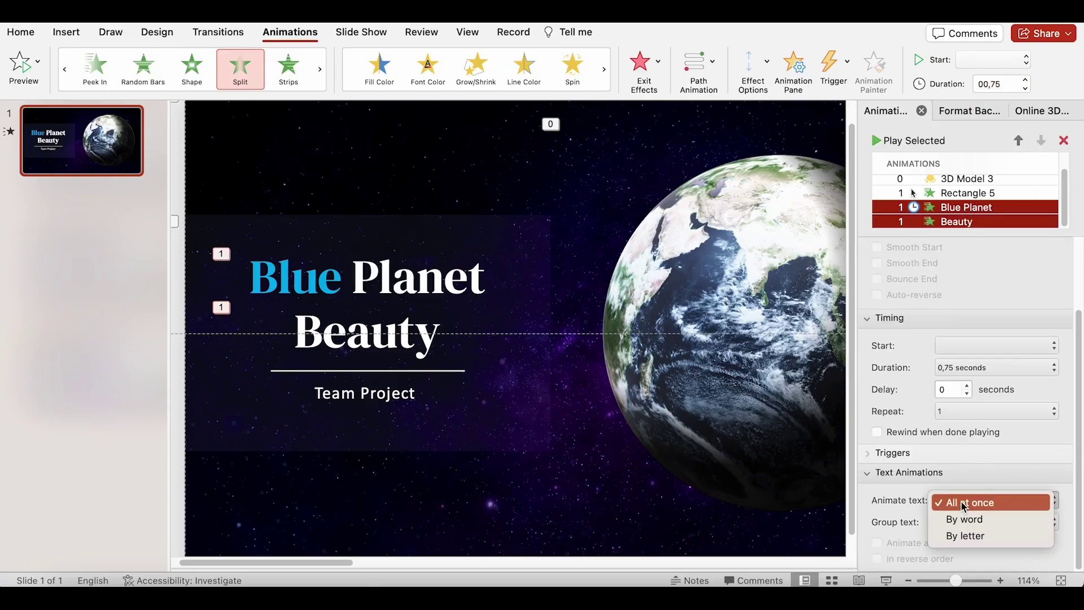
{"action": "left_click", "coordinate": [969, 537]}
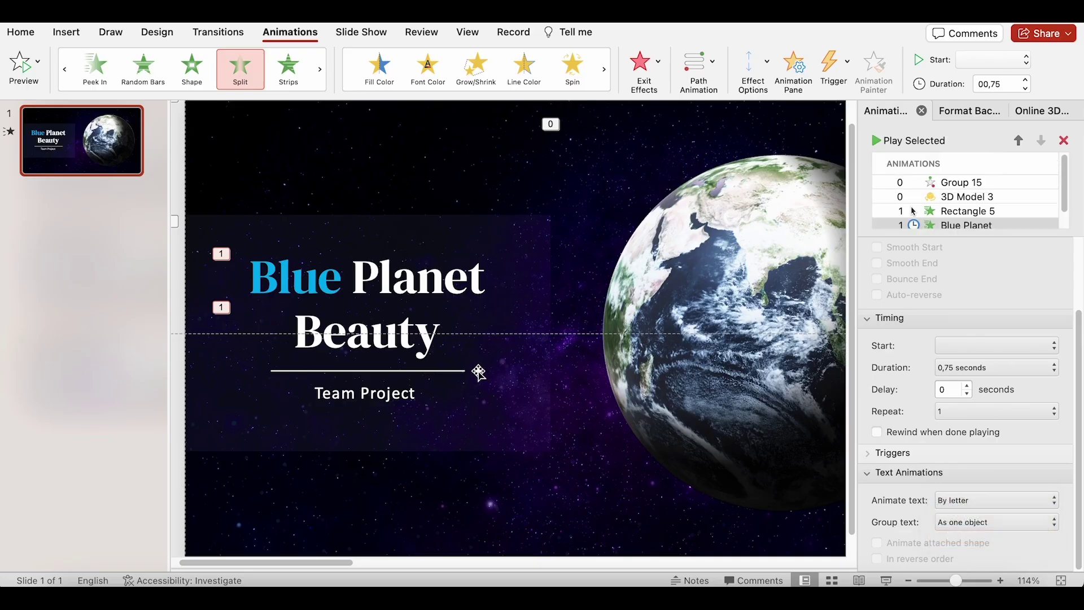
{"action": "left_click", "coordinate": [452, 370]}
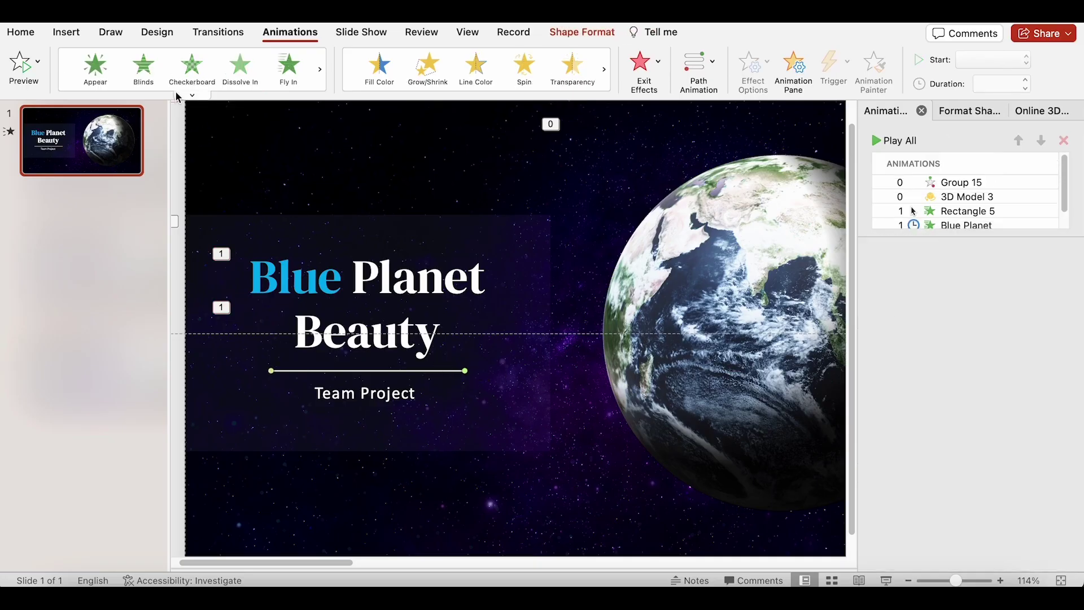
Give the divider line a Wipe from the left, With Previous, lasting 0,75 s.
{"action": "left_click", "coordinate": [192, 96]}
{"action": "left_click", "coordinate": [186, 294]}
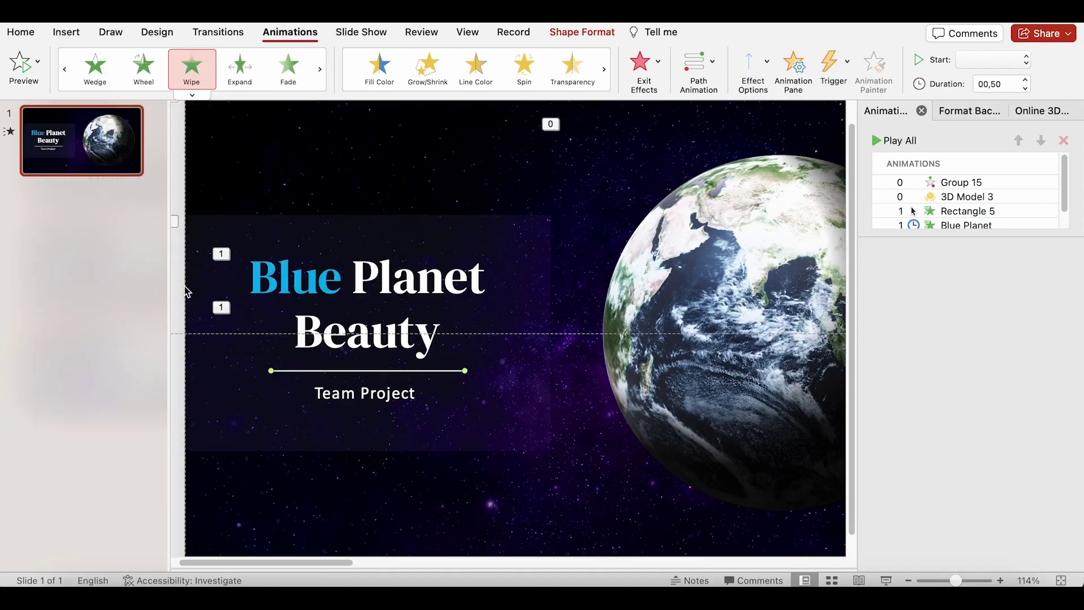
{"action": "left_click", "coordinate": [752, 63]}
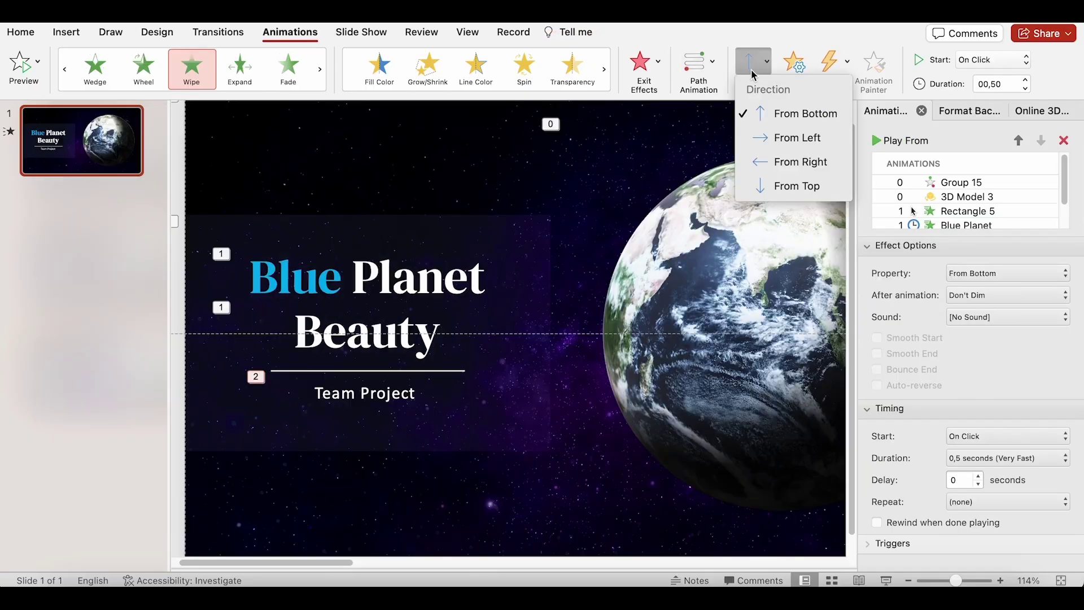
{"action": "left_click", "coordinate": [777, 137]}
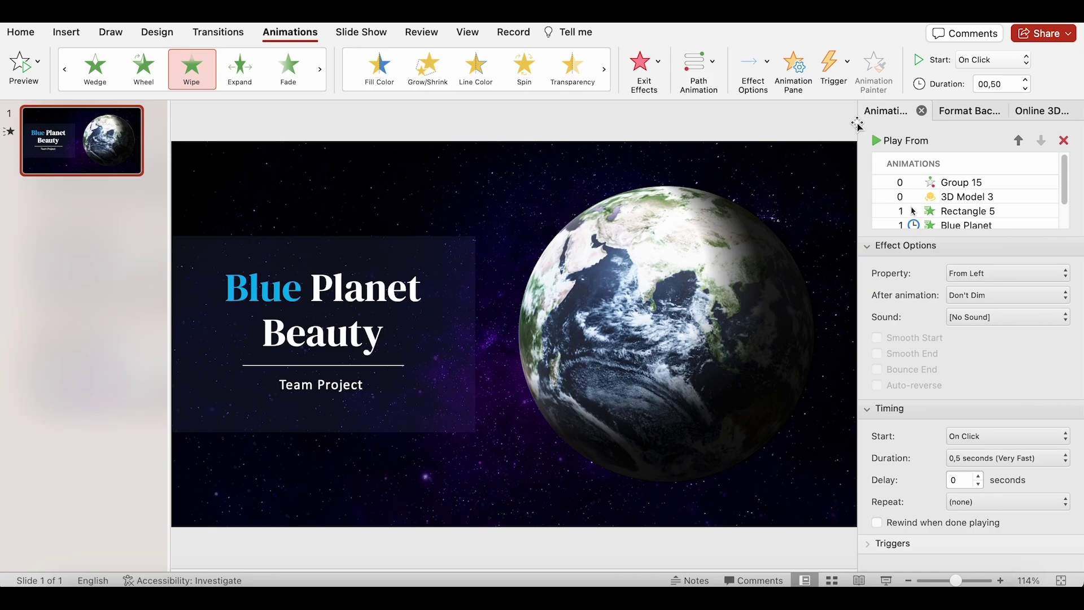
{"action": "left_click", "coordinate": [1009, 61]}
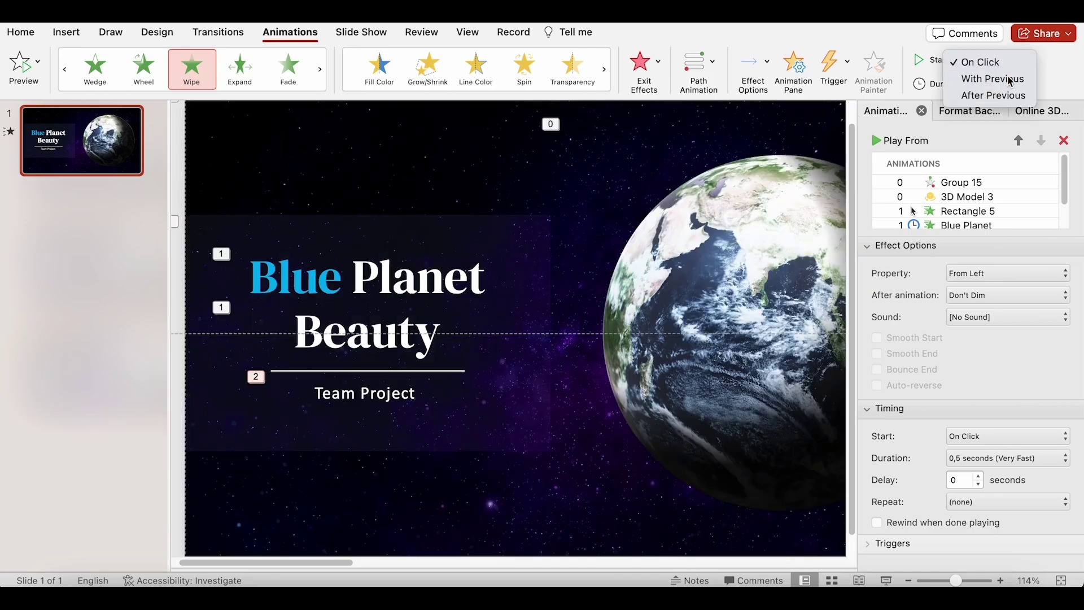
{"action": "left_click", "coordinate": [993, 79]}
{"action": "left_click", "coordinate": [987, 85]}
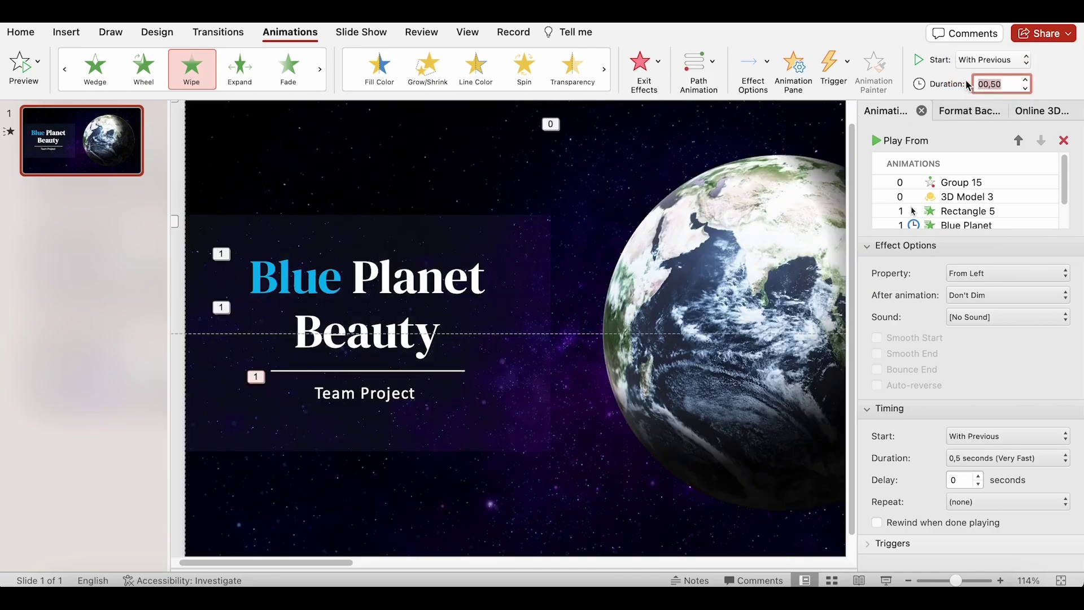
{"action": "type", "text": "0,"}
{"action": "key", "text": "Return"}
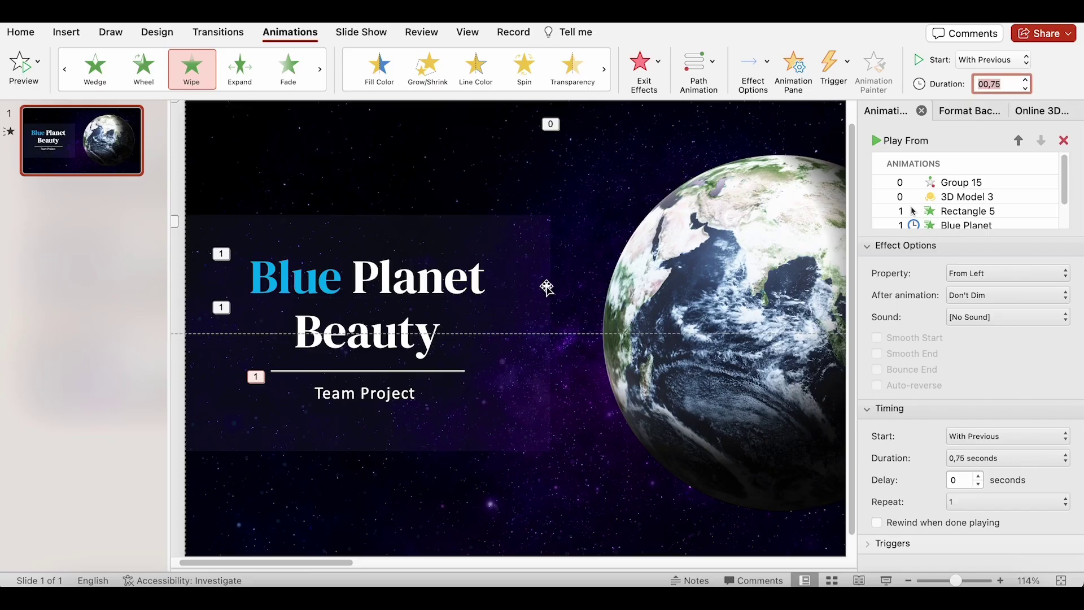
Give 'Team Project' a Peek In from the top, With Previous, lasting 0,75 s.
{"action": "left_click", "coordinate": [388, 394]}
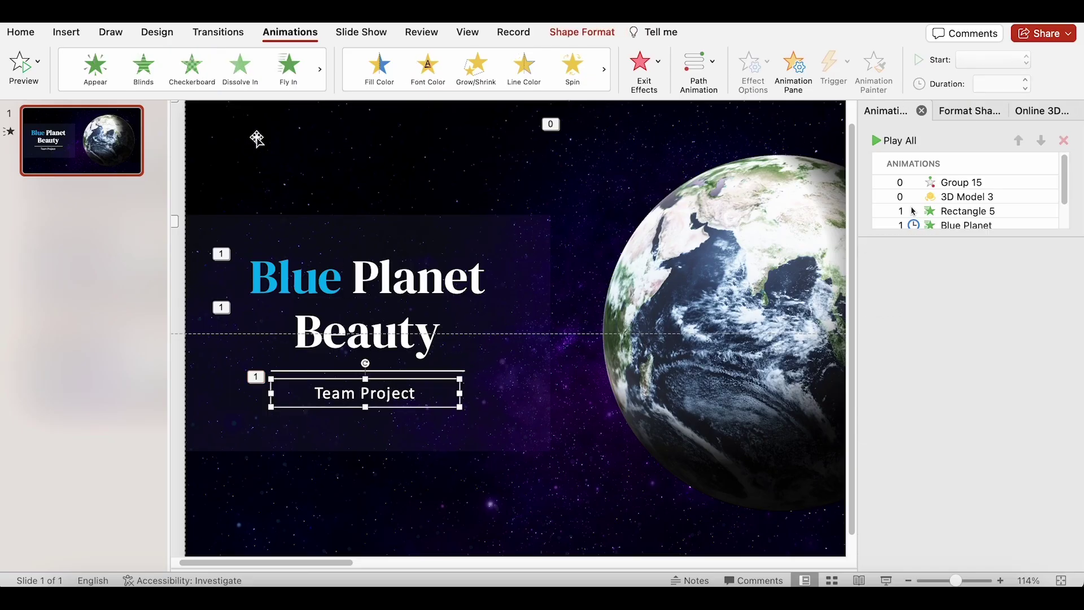
{"action": "left_click", "coordinate": [192, 97]}
{"action": "left_click", "coordinate": [74, 229]}
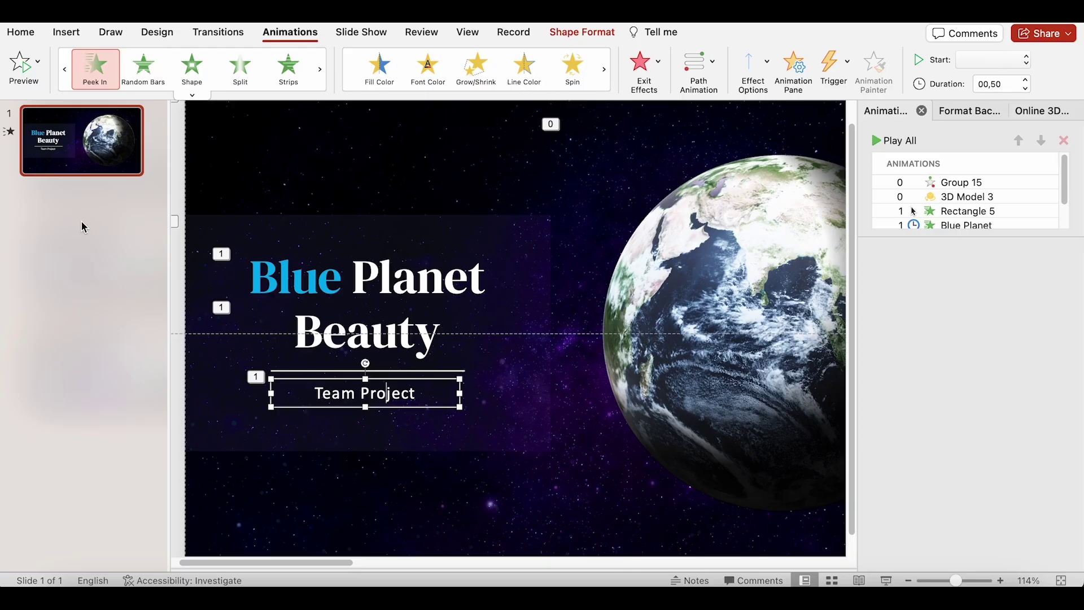
{"action": "left_click", "coordinate": [755, 61]}
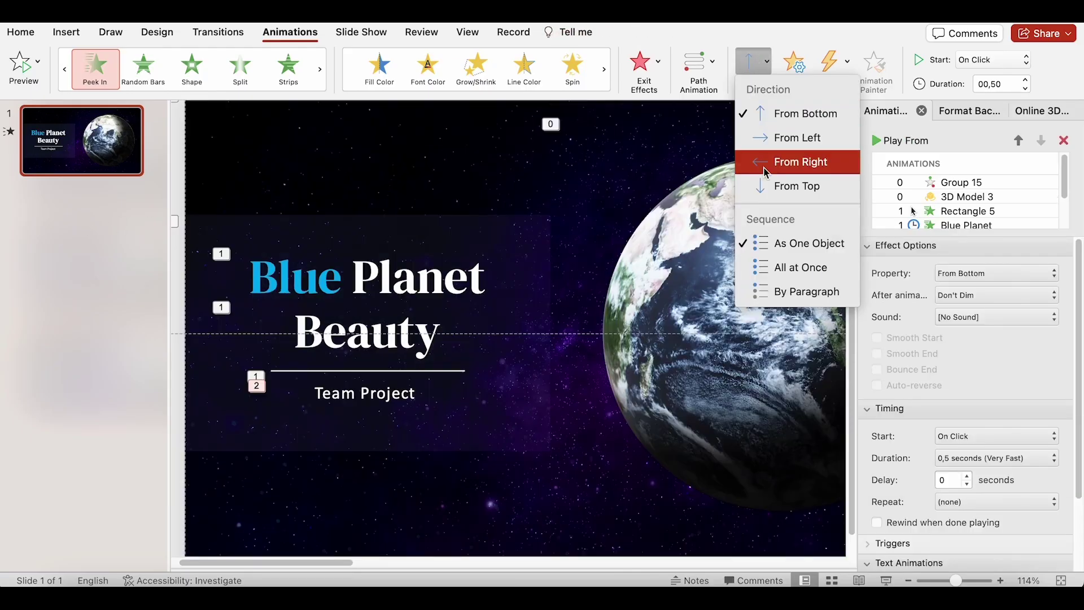
{"action": "left_click", "coordinate": [784, 185]}
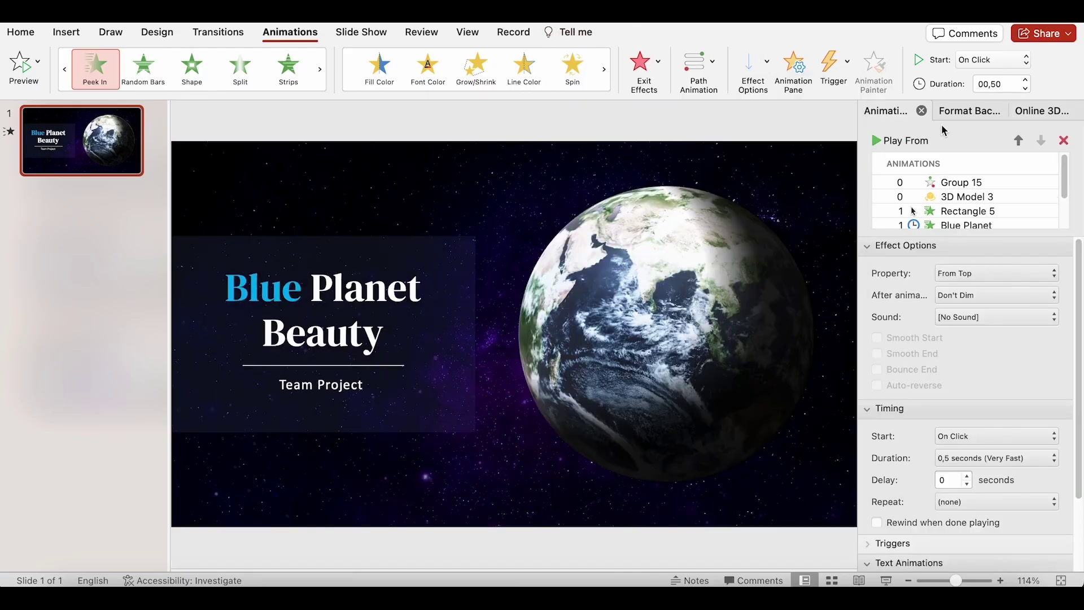
{"action": "left_click", "coordinate": [992, 59]}
{"action": "left_click", "coordinate": [992, 78]}
{"action": "left_click", "coordinate": [1002, 83]}
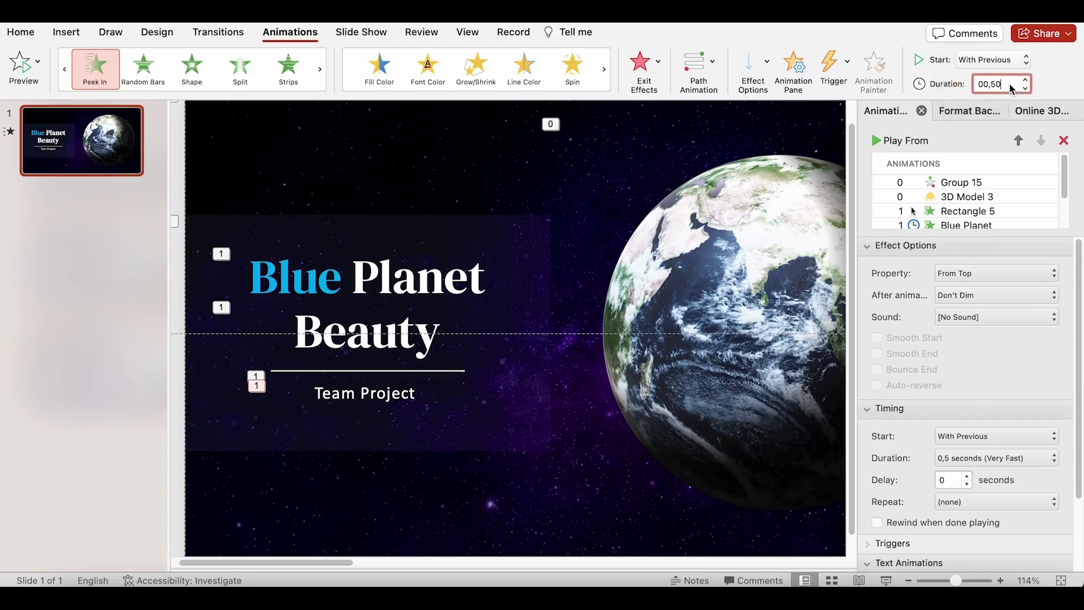
{"action": "type", "text": "0,75"}
{"action": "key", "text": "Return"}
{"action": "scroll", "coordinate": [957, 217], "scroll_direction": "down", "scroll_amount": 3}
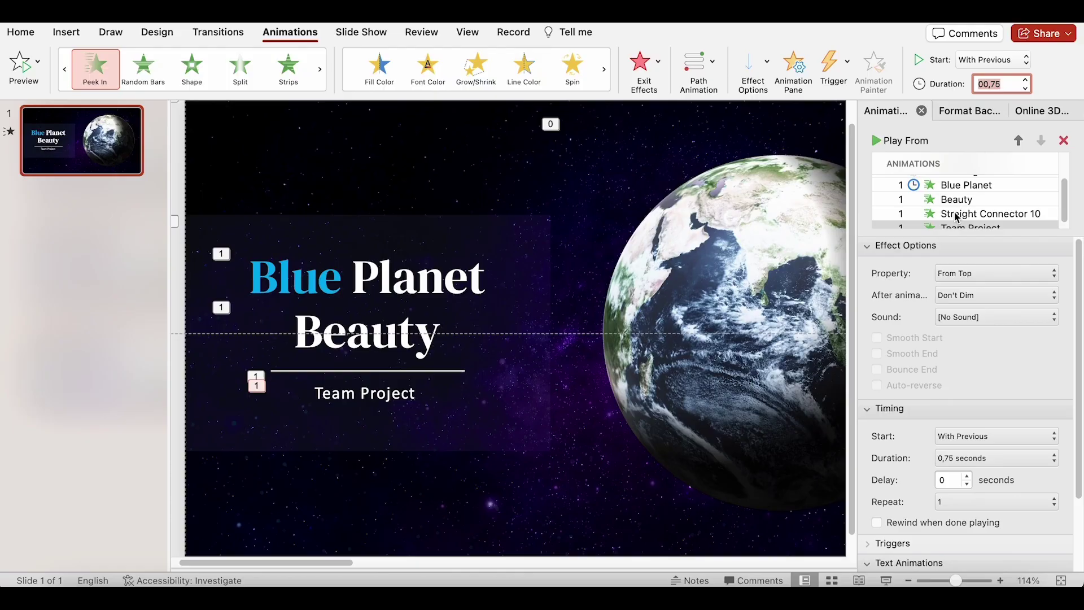